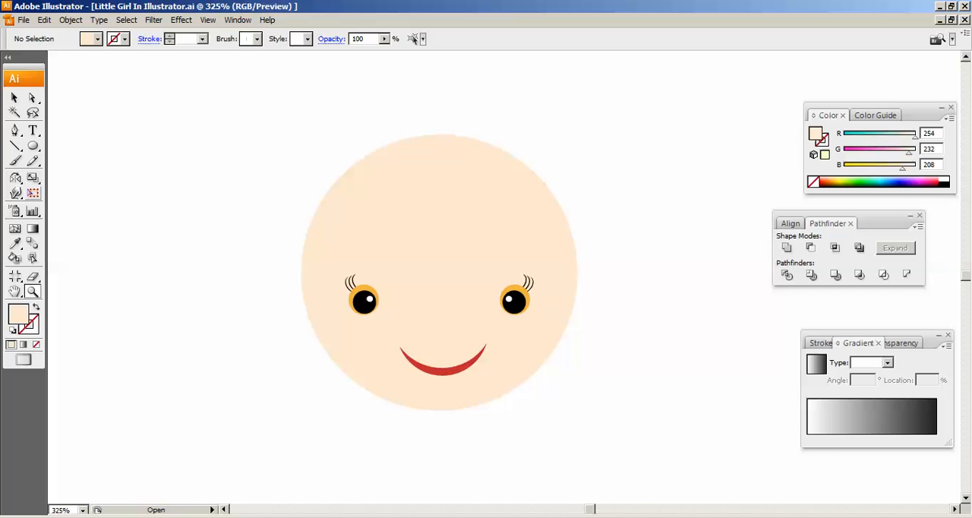
- Draw a tall ellipse about 16 by 33.5 px beside the face and move it to the blank area right of the face
{"action": "left_click", "coordinate": [33, 146]}
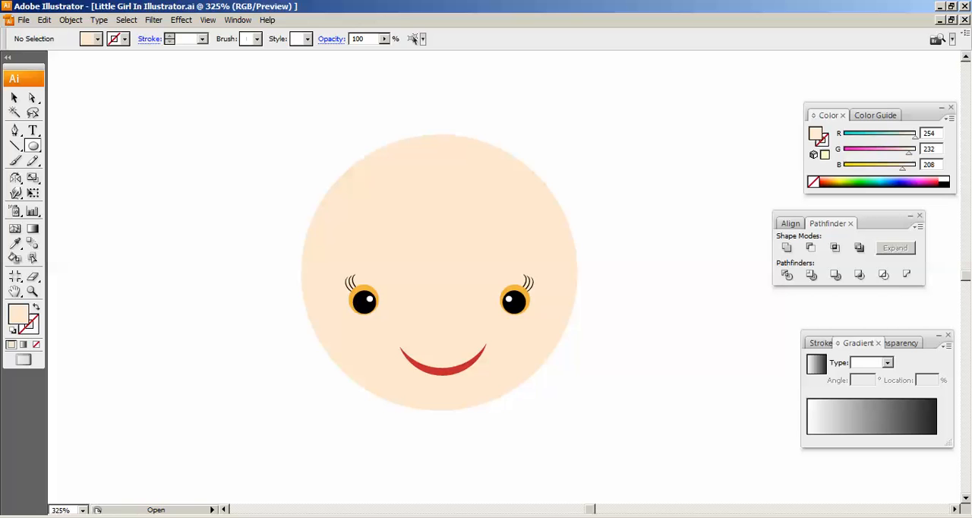
{"action": "key", "text": "ctrl+plus"}
{"action": "left_click_drag", "start_coordinate": [425, 273], "coordinate": [430, 239]}
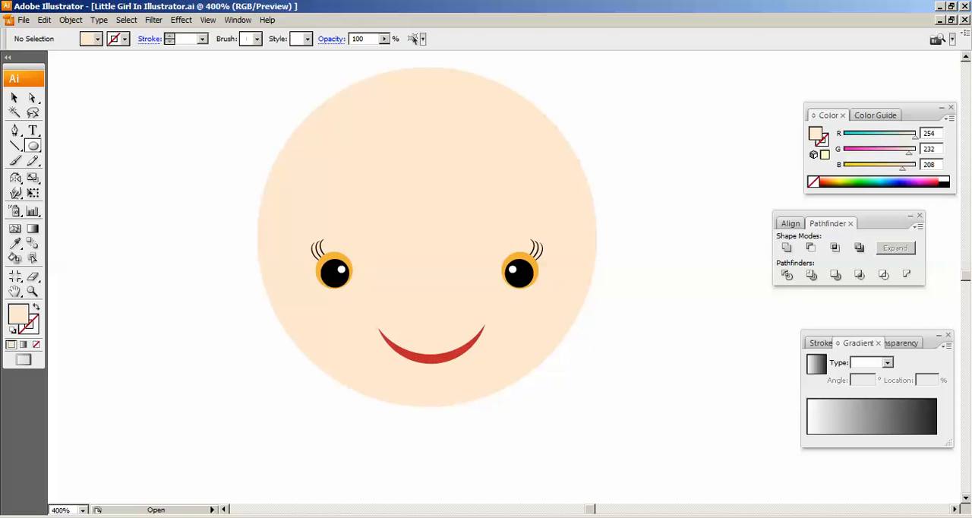
{"action": "left_click_drag", "start_coordinate": [158, 217], "coordinate": [204, 313]}
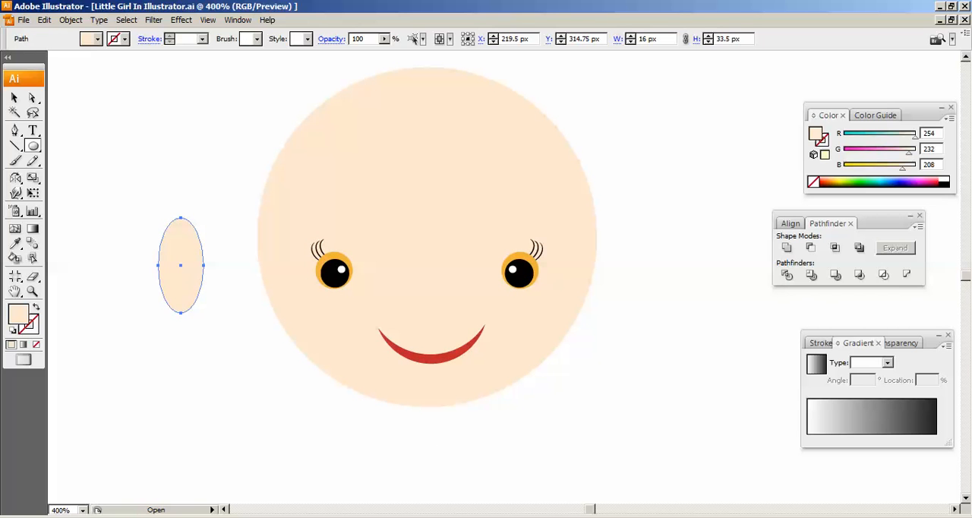
{"action": "key", "text": "v"}
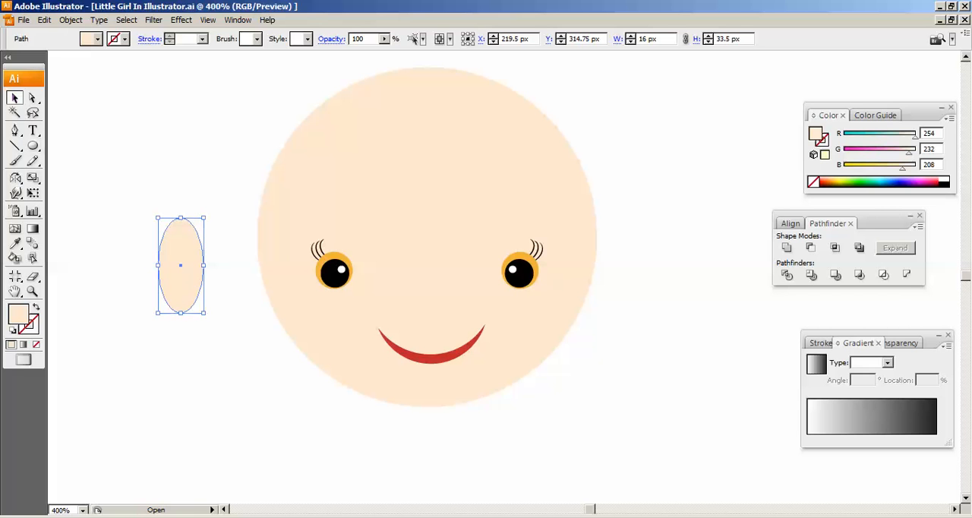
{"action": "left_click_drag", "start_coordinate": [181, 265], "coordinate": [669, 288]}
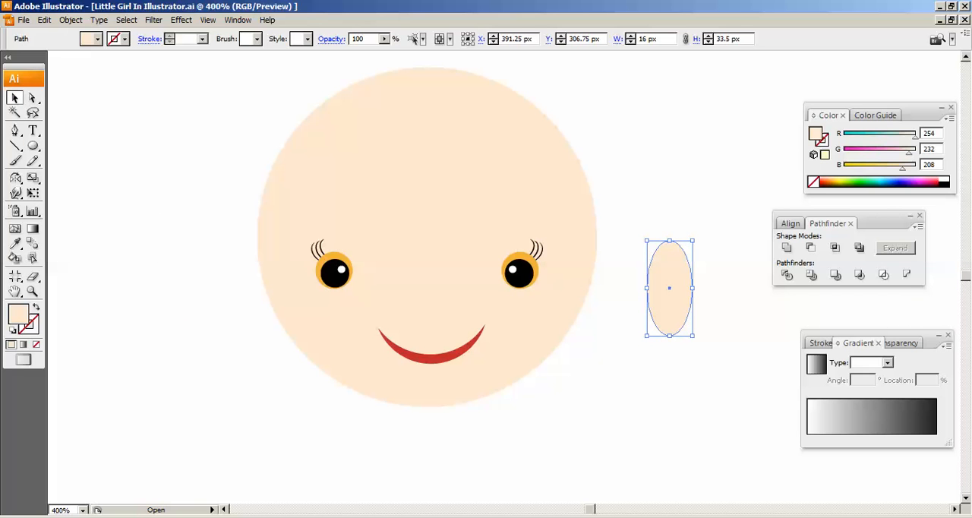
- Set the ellipse's fill to a soft pink with RGB values 254, 212 and 208
{"action": "left_click_drag", "start_coordinate": [915, 137], "coordinate": [903, 154]}
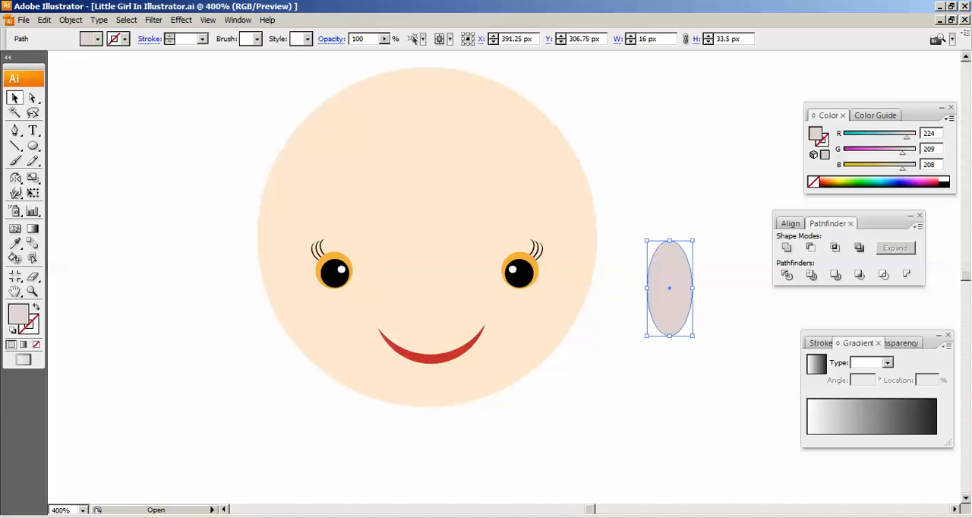
{"action": "double_click", "coordinate": [930, 133]}
{"action": "type", "text": "254"}
{"action": "key", "text": "Tab"}
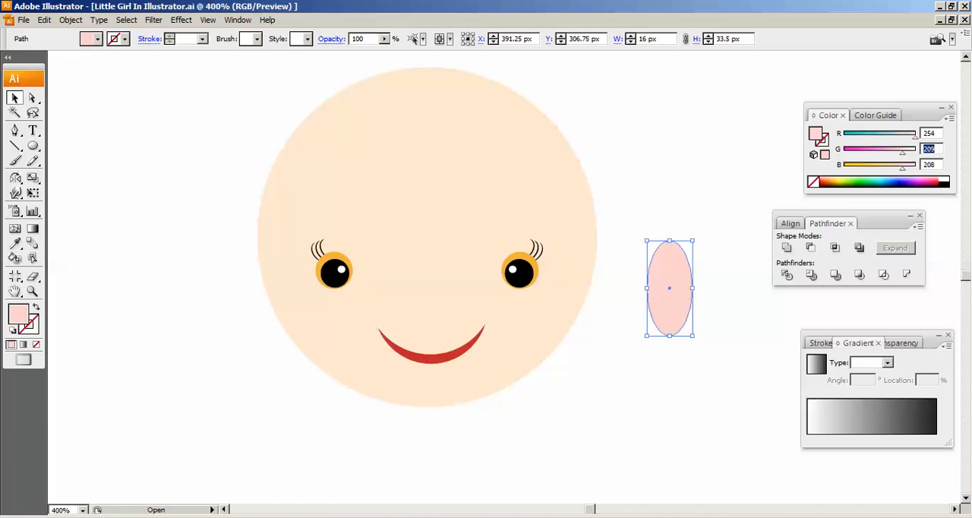
{"action": "type", "text": "212"}
{"action": "key", "text": "Tab"}
{"action": "type", "text": "208"}
{"action": "key", "text": "ctrl+c"}
{"action": "key", "text": "ctrl+f"}
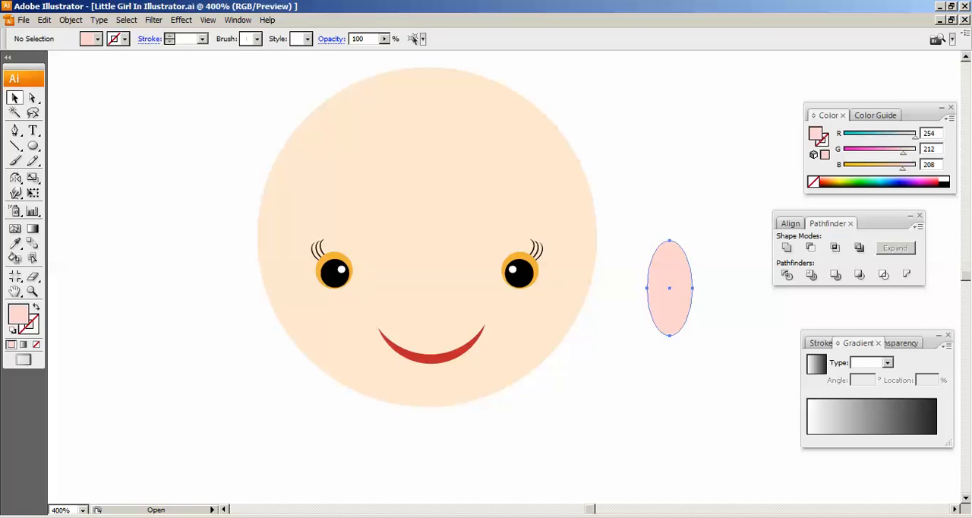
- Shrink and tilt the pink ellipse to about 8 by 9 px and place it as a blush on the cheek below the left eye
{"action": "left_click_drag", "start_coordinate": [693, 241], "coordinate": [650, 277]}
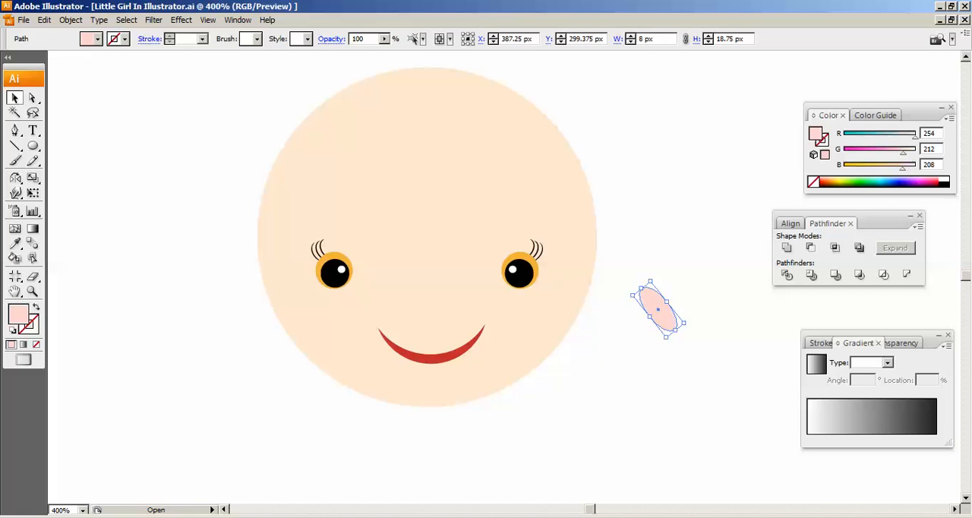
{"action": "key", "text": "ctrl+shift+a"}
{"action": "left_click_drag", "start_coordinate": [658, 308], "coordinate": [580, 276]}
{"action": "key", "text": "ctrl+plus"}
{"action": "key", "text": "ctrl+plus"}
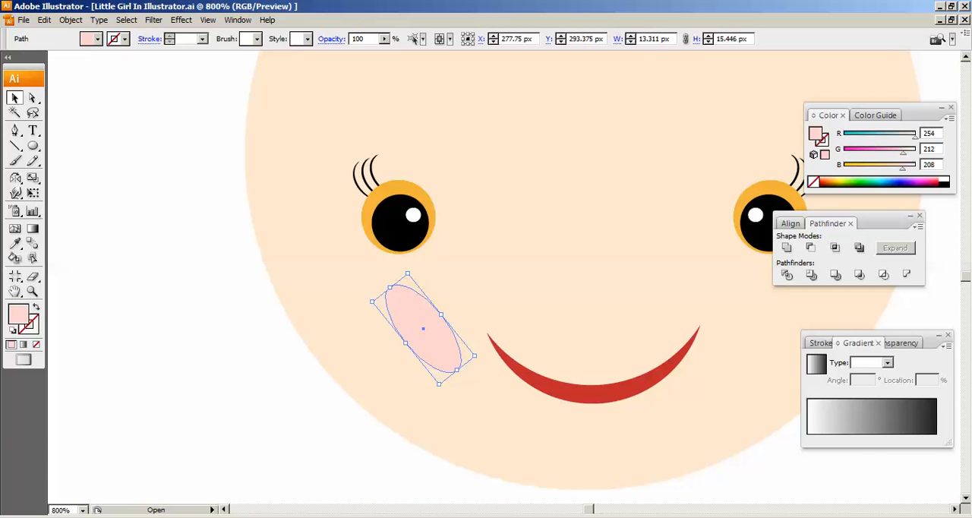
{"action": "left_click_drag", "start_coordinate": [408, 273], "coordinate": [257, 316]}
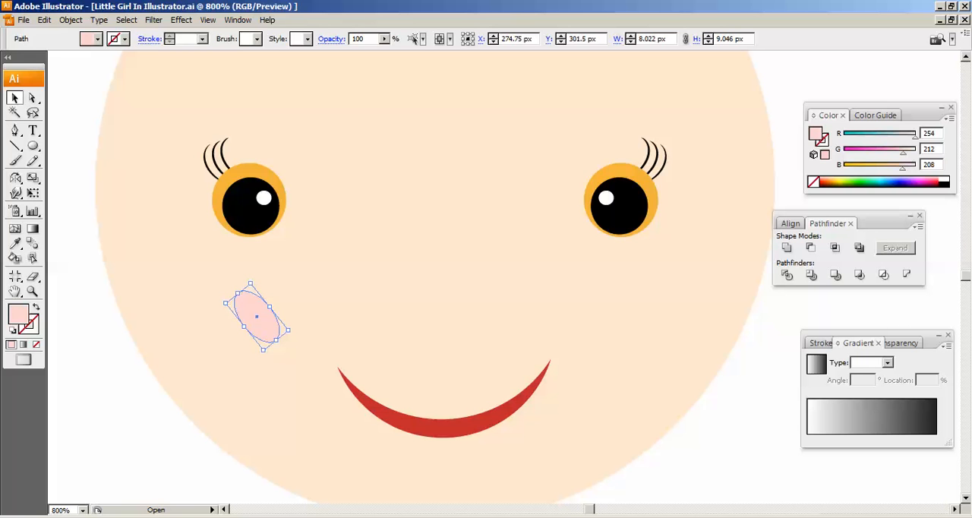
{"action": "left_click_drag", "start_coordinate": [257, 316], "coordinate": [262, 319]}
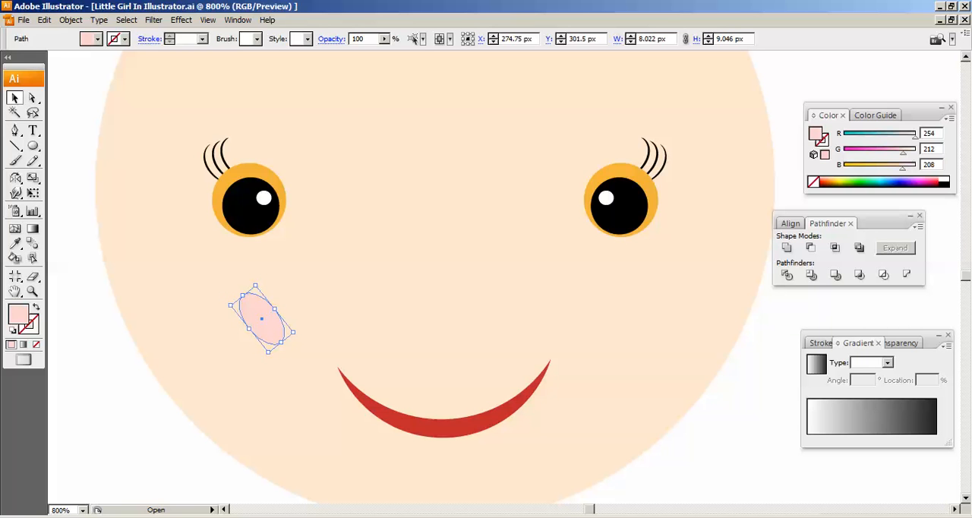
- Create a reflected copy of the pink cheek ellipse across a vertical axis
{"action": "left_click_drag", "start_coordinate": [15, 177], "coordinate": [53, 178]}
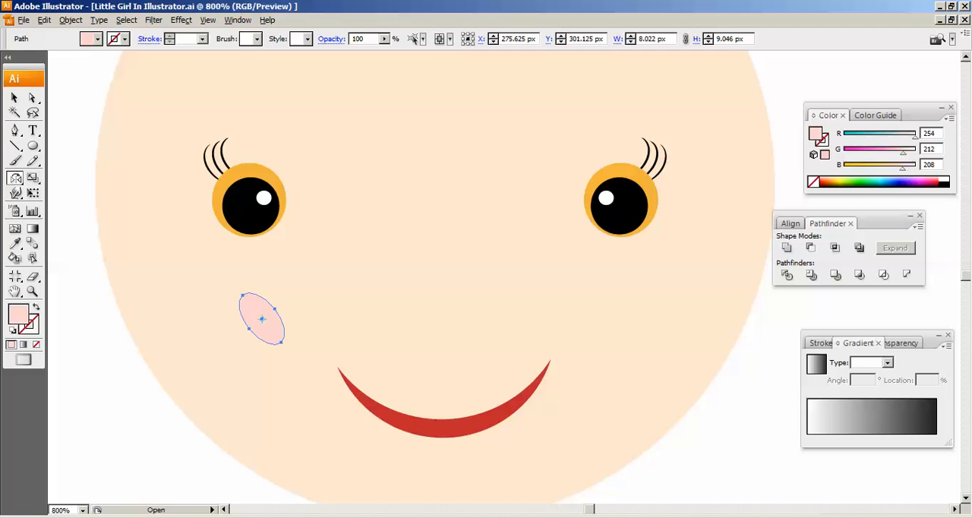
{"action": "left_click", "coordinate": [322, 312], "text": "alt"}
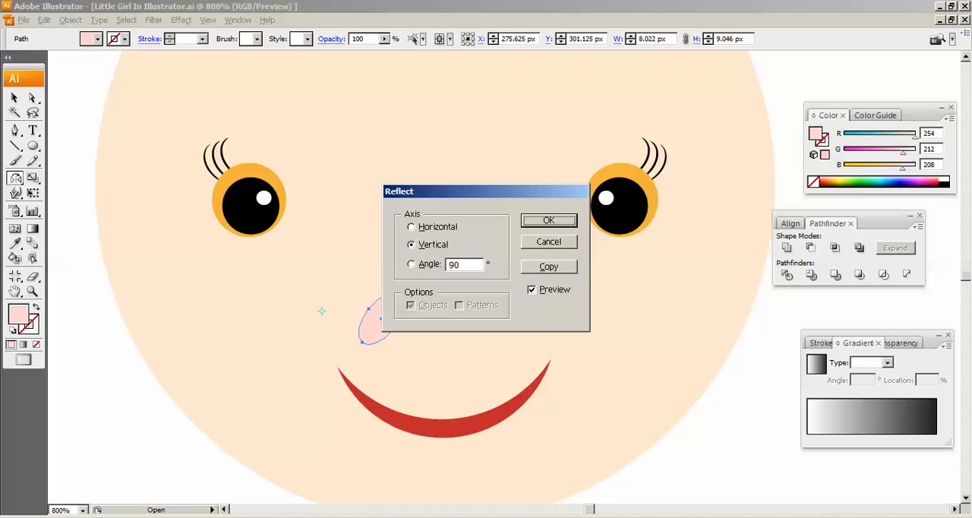
{"action": "left_click_drag", "start_coordinate": [478, 192], "coordinate": [475, 114]}
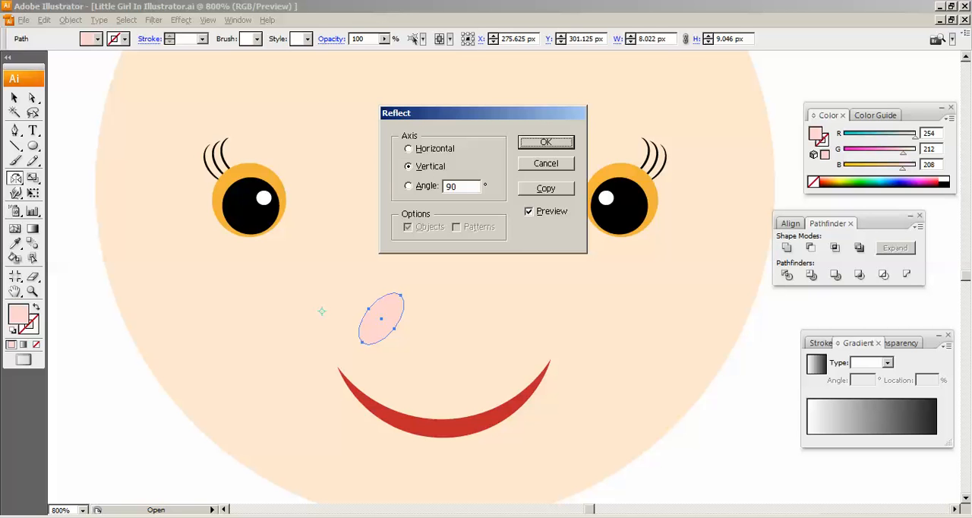
{"action": "left_click", "coordinate": [546, 188]}
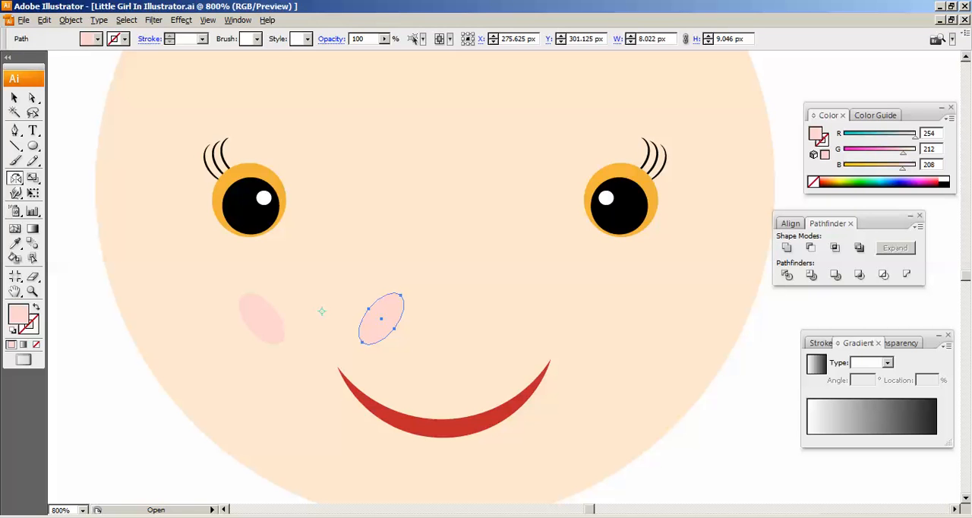
- Move the reflected cheek copy horizontally to the other side of the face, below the right eye
{"action": "key", "text": "v"}
{"action": "key", "text": "Right"}
{"action": "key", "text": "Right"}
{"action": "key", "text": "Right"}
{"action": "key", "text": "Right"}
{"action": "key", "text": "Right"}
{"action": "key", "text": "Right"}
{"action": "key", "text": "Right"}
{"action": "key", "text": "Right"}
{"action": "key", "text": "Right"}
{"action": "key", "text": "Right"}
{"action": "key", "text": "Right"}
{"action": "key", "text": "Right"}
{"action": "key", "text": "Right"}
{"action": "key", "text": "Right"}
{"action": "key", "text": "Right"}
{"action": "key", "text": "Right"}
{"action": "key", "text": "Right"}
{"action": "key", "text": "Right"}
{"action": "key", "text": "Right"}
{"action": "key", "text": "Right"}
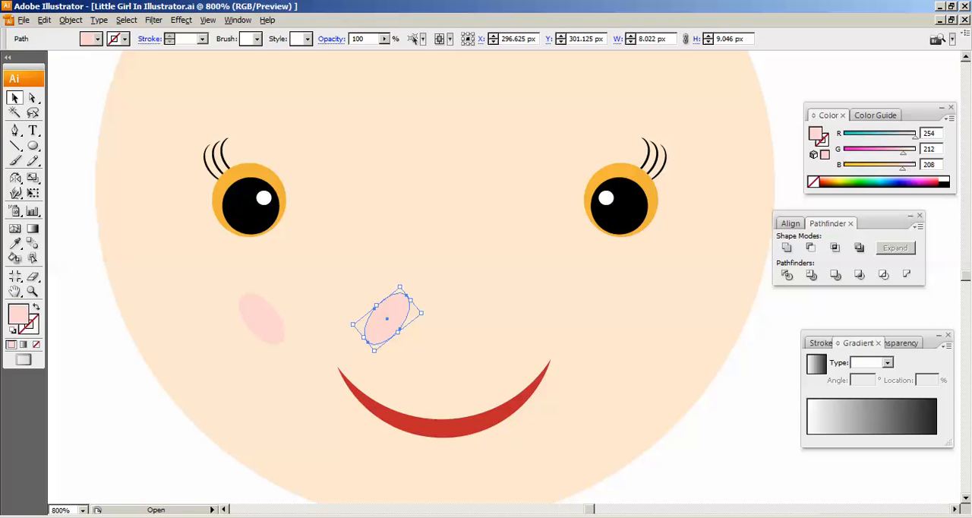
{"action": "key", "text": "Right"}
{"action": "key", "text": "Right"}
{"action": "key", "text": "Right"}
{"action": "key", "text": "Right"}
{"action": "key", "text": "Right"}
{"action": "key", "text": "Right"}
{"action": "key", "text": "Right"}
{"action": "key", "text": "Right"}
{"action": "key", "text": "Right"}
{"action": "key", "text": "Right"}
{"action": "key", "text": "Right"}
{"action": "key", "text": "Right"}
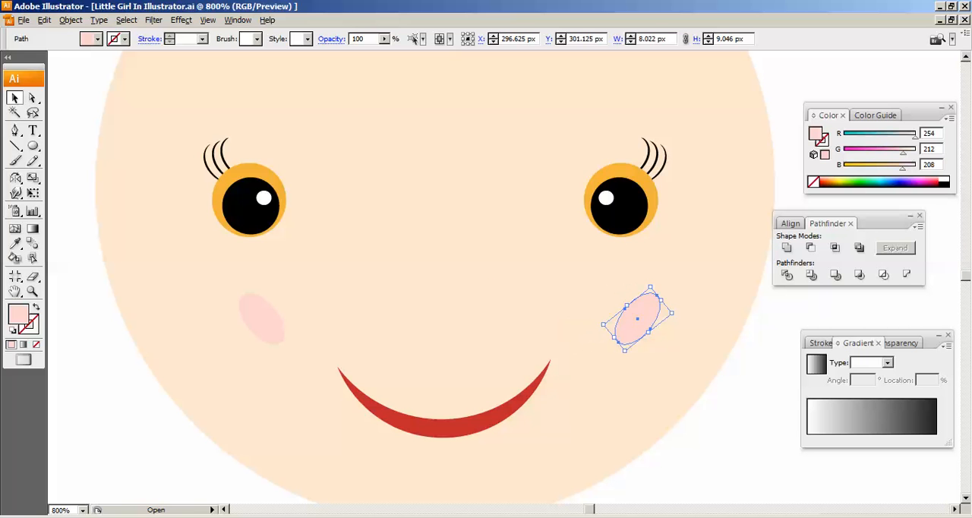
{"action": "key", "text": "Left"}
{"action": "key", "text": "Left"}
{"action": "key", "text": "Left"}
{"action": "key", "text": "Left"}
{"action": "key", "text": "Left"}
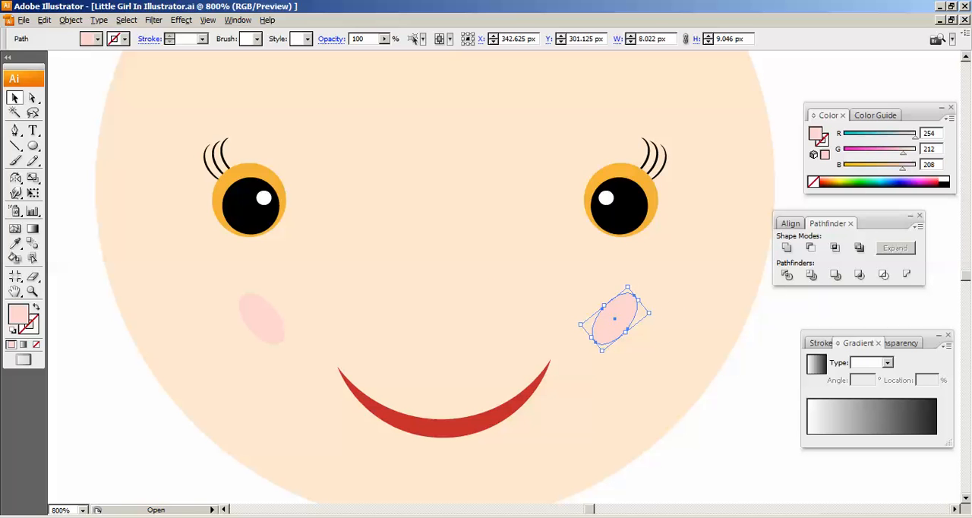
- Nudge the left cheek slightly inward and shift the right cheek outward to balance them under the eyes
{"action": "left_click", "coordinate": [262, 319]}
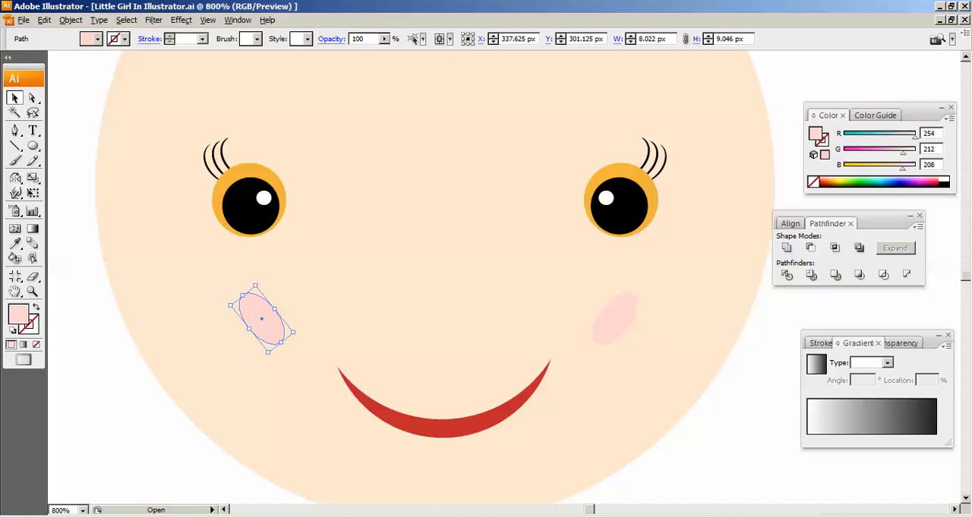
{"action": "key", "text": "Right"}
{"action": "key", "text": "Right"}
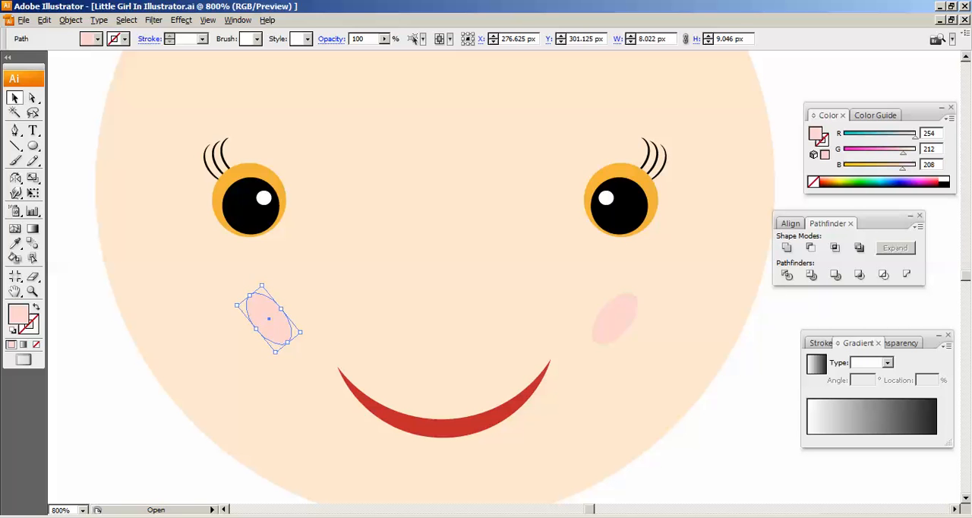
{"action": "left_click", "coordinate": [616, 319]}
{"action": "left_click_drag", "start_coordinate": [616, 319], "coordinate": [636, 319]}
{"action": "key", "text": "Left"}
{"action": "key", "text": "Left"}
{"action": "key", "text": "Left"}
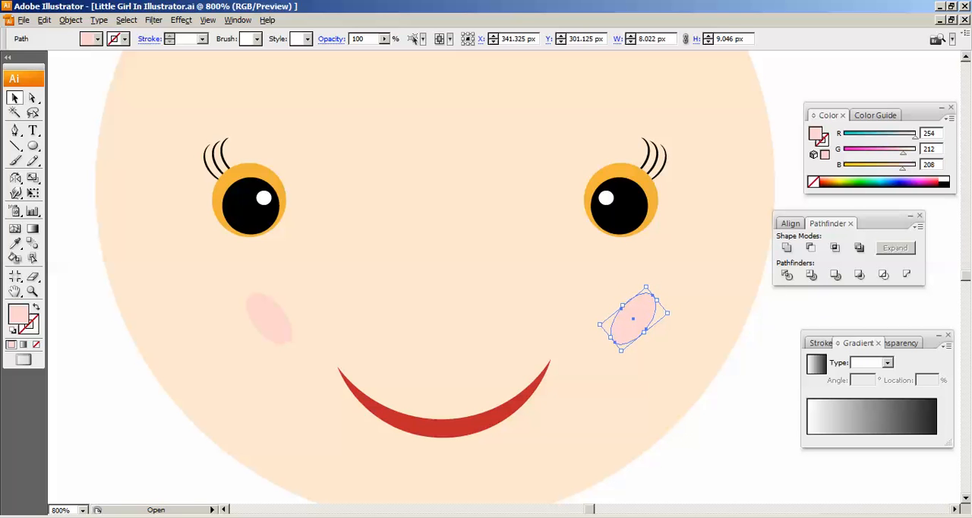
- Group the two pink cheek ellipses together
{"action": "left_click", "coordinate": [269, 319]}
{"action": "left_click", "coordinate": [631, 319], "text": "shift"}
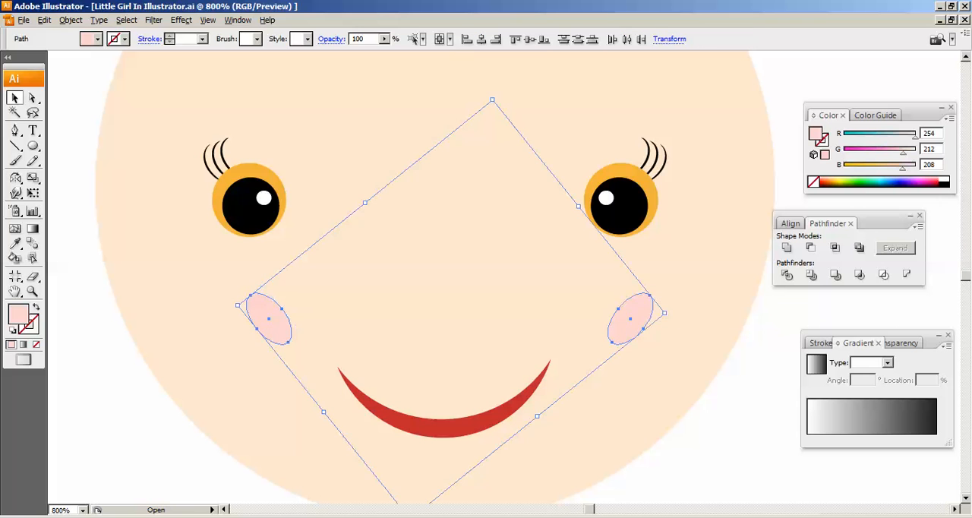
{"action": "key", "text": "ctrl+g"}
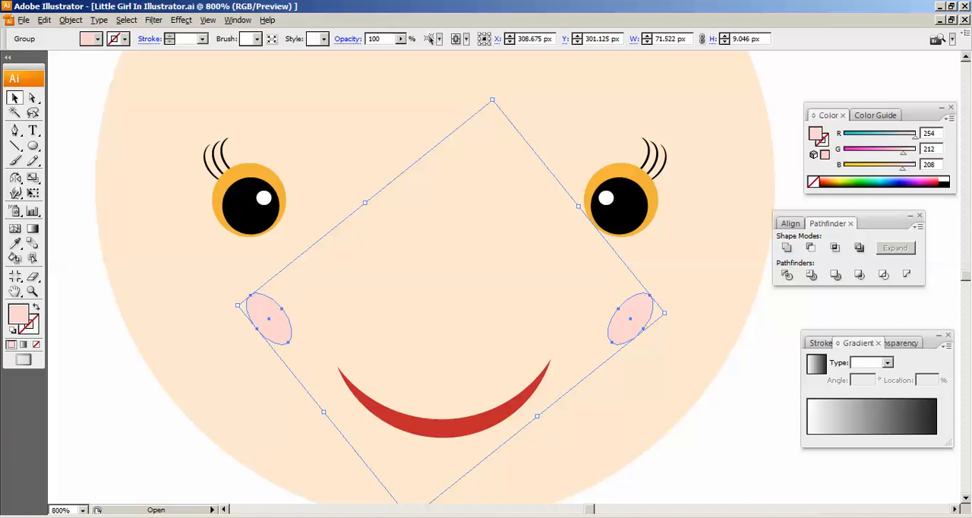
{"action": "key", "text": "ctrl+shift+a"}
- Widen the red mouth to about 41 px and nudge it slightly left on the face
{"action": "left_click", "coordinate": [620, 205]}
{"action": "left_click", "coordinate": [630, 319]}
{"action": "left_click", "coordinate": [444, 428]}
{"action": "left_click_drag", "start_coordinate": [551, 398], "coordinate": [573, 398]}
{"action": "key", "text": "Left"}
{"action": "key", "text": "Left"}
{"action": "key", "text": "Left"}
{"action": "key", "text": "Left"}
{"action": "key", "text": "Left"}
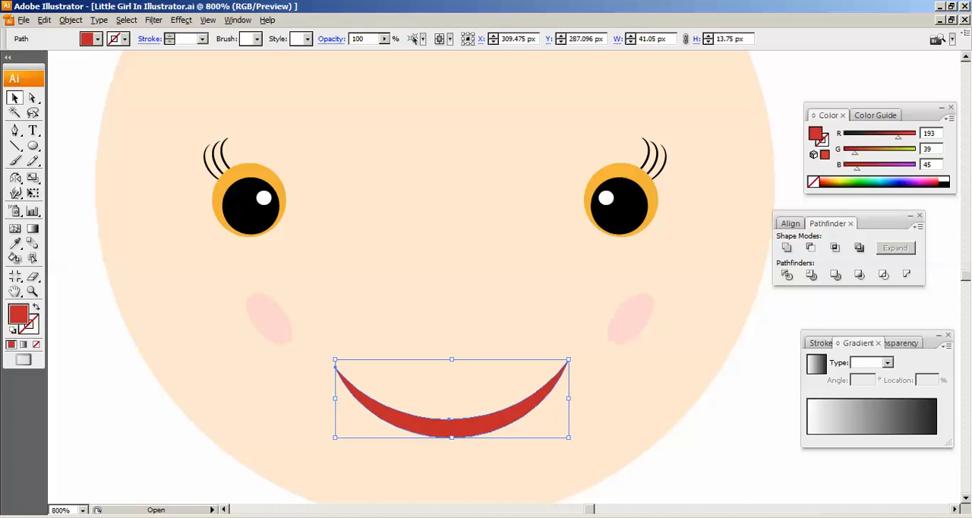
{"action": "key", "text": "ctrl+minus"}
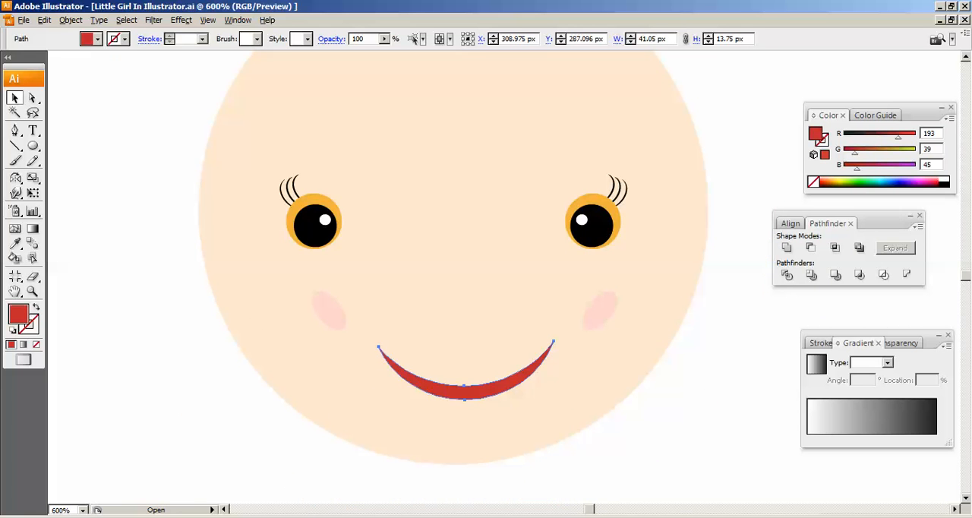
{"action": "key", "text": "ctrl+shift+a"}
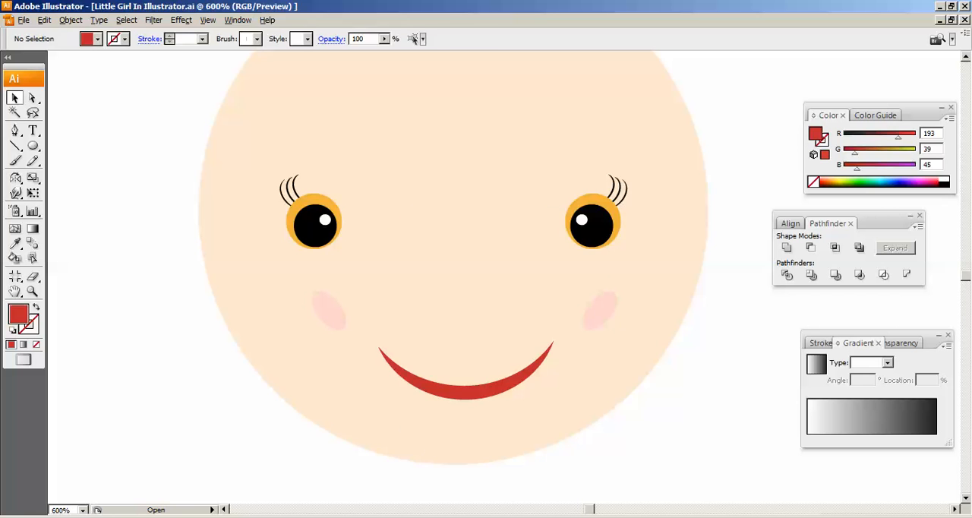
{"action": "left_click", "coordinate": [600, 311]}
{"action": "scroll", "coordinate": [601, 311], "scroll_direction": "up", "scroll_amount": 4}
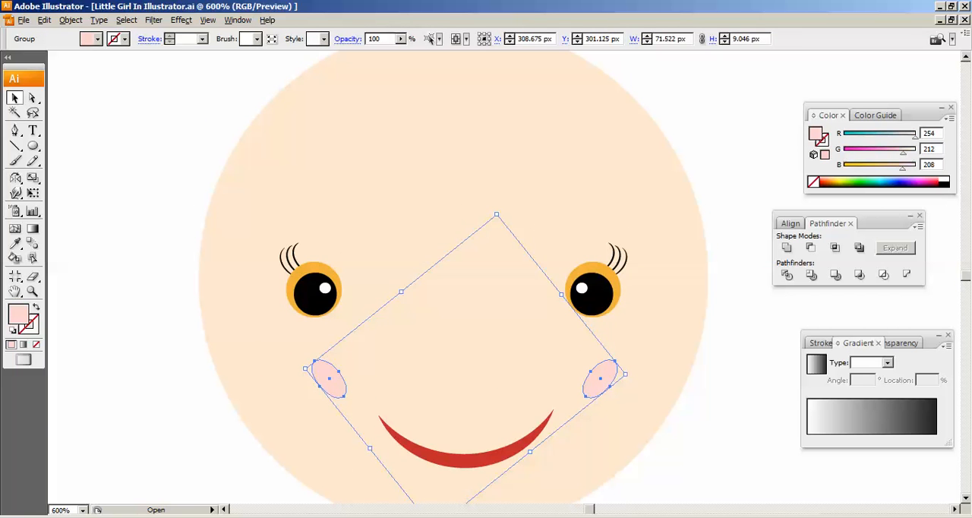
{"action": "left_click", "coordinate": [593, 296]}
{"action": "left_click", "coordinate": [600, 379]}
{"action": "left_click", "coordinate": [465, 461]}
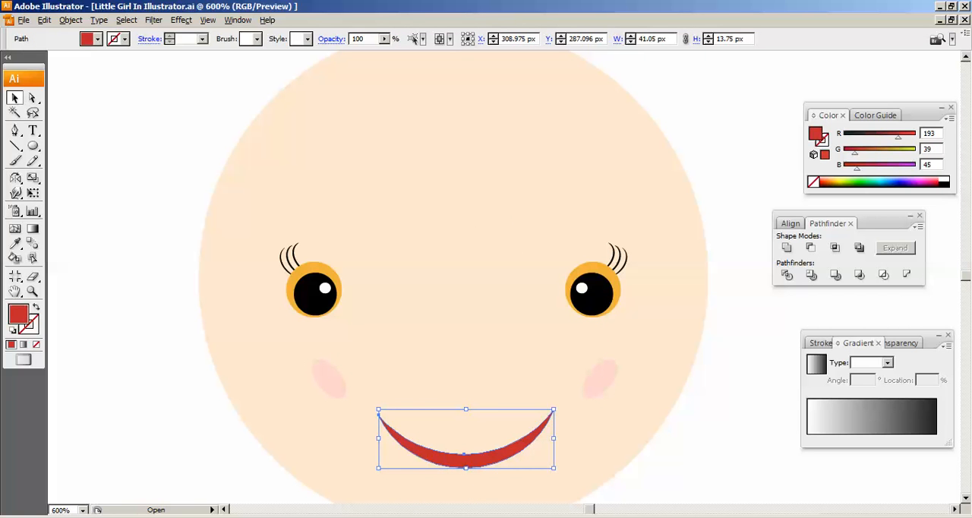
{"action": "left_click", "coordinate": [619, 335]}
{"action": "scroll", "coordinate": [619, 334], "scroll_direction": "down", "scroll_amount": 1}
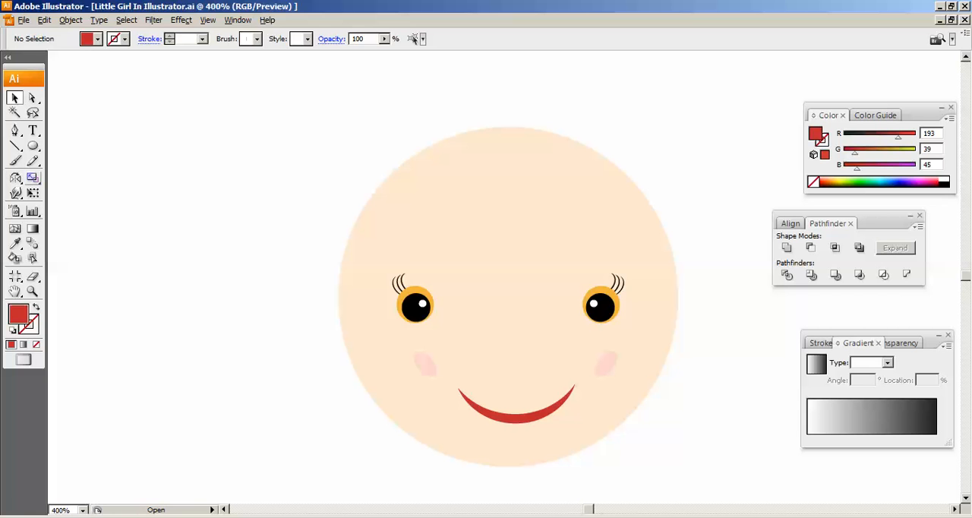
- Draw a red circle about 77 px across left of the face and place a copy overlapping it slightly lower
{"action": "left_click", "coordinate": [32, 146]}
{"action": "left_click_drag", "start_coordinate": [111, 104], "coordinate": [330, 322]}
{"action": "key", "text": "v"}
{"action": "left_click_drag", "start_coordinate": [228, 224], "coordinate": [197, 265]}
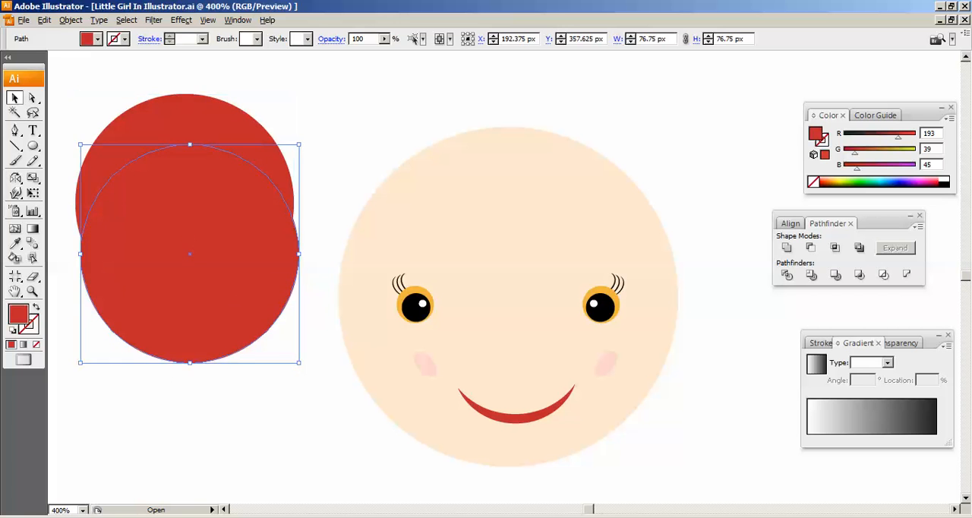
- Divide the two overlapping red circles with Pathfinder and ungroup the resulting pieces
{"action": "left_click", "coordinate": [323, 250]}
{"action": "left_click", "coordinate": [184, 121]}
{"action": "left_click", "coordinate": [206, 334], "text": "shift"}
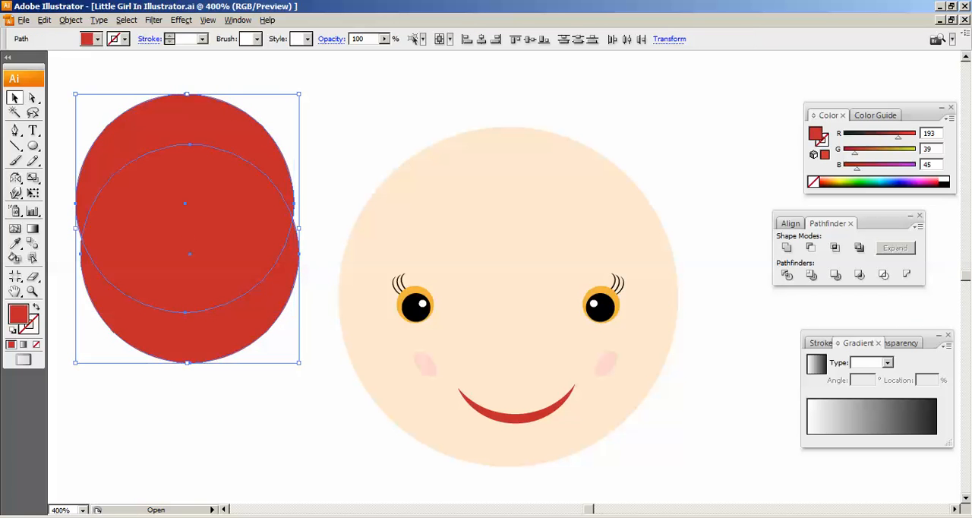
{"action": "left_click", "coordinate": [787, 275]}
{"action": "left_click", "coordinate": [327, 231]}
{"action": "right_click", "coordinate": [218, 212]}
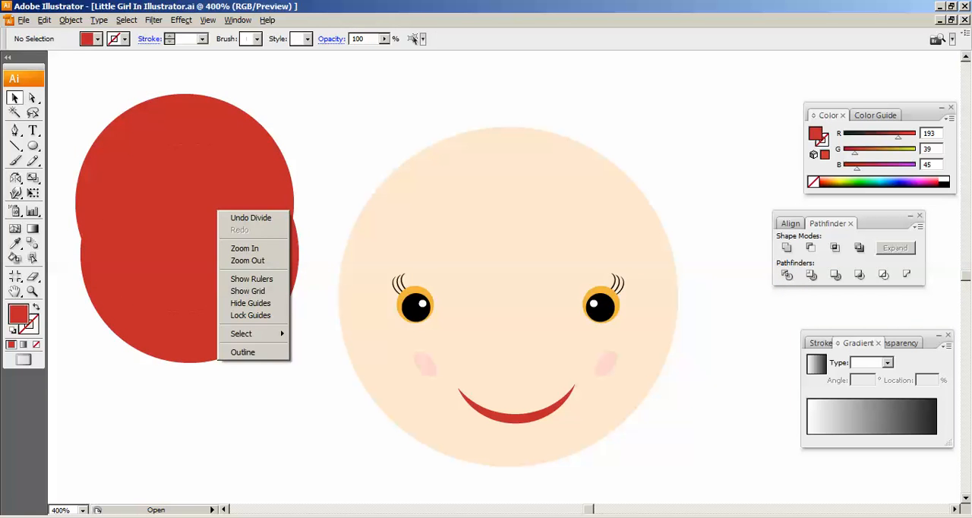
{"action": "right_click", "coordinate": [169, 179]}
{"action": "left_click", "coordinate": [196, 229]}
{"action": "left_click", "coordinate": [327, 232]}
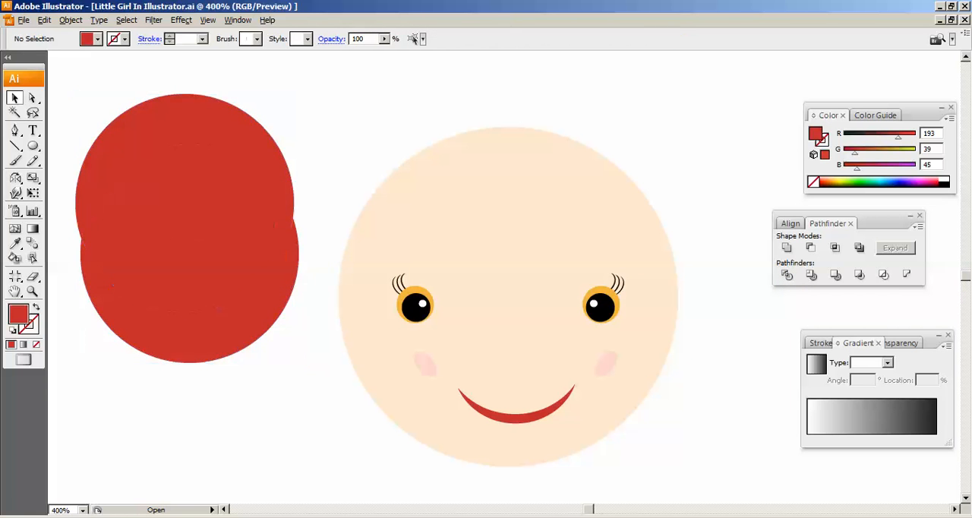
- Move the lens-shaped middle piece of the divided circles onto the upper right of the head
{"action": "left_click_drag", "start_coordinate": [182, 215], "coordinate": [635, 158]}
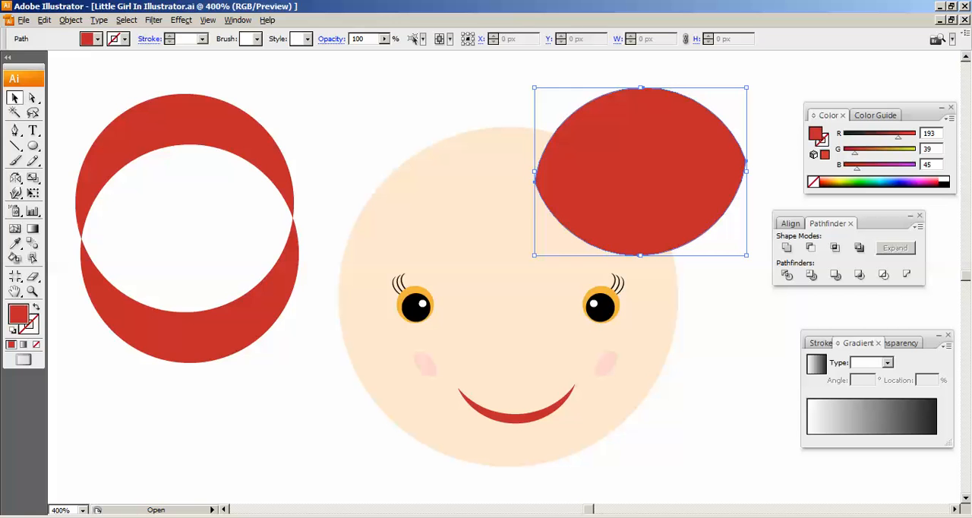
- Delete the lens-shaped piece and the lower crescent, and shift the remaining upper crescent slightly up and to the left
{"action": "key", "text": "Delete"}
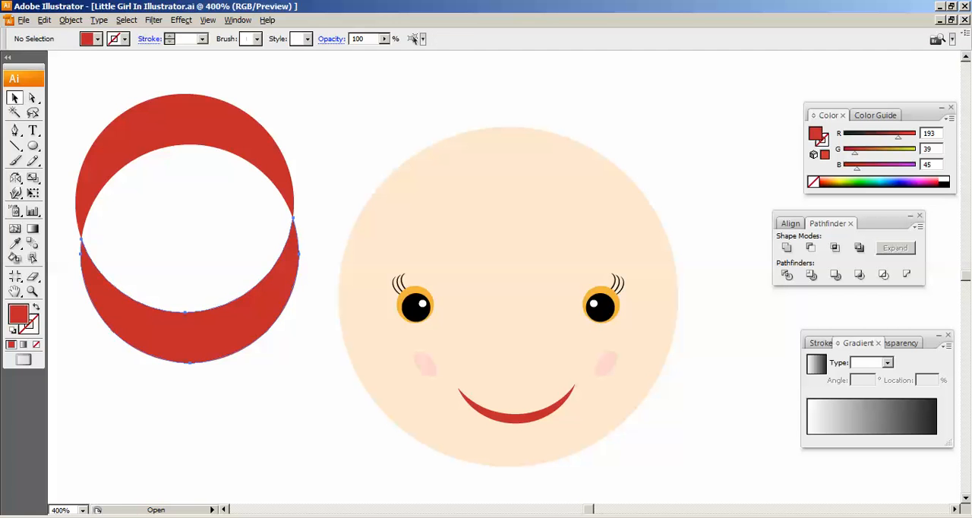
{"action": "left_click", "coordinate": [190, 336]}
{"action": "key", "text": "Delete"}
{"action": "left_click_drag", "start_coordinate": [183, 120], "coordinate": [170, 79]}
{"action": "key", "text": "ctrl+minus"}
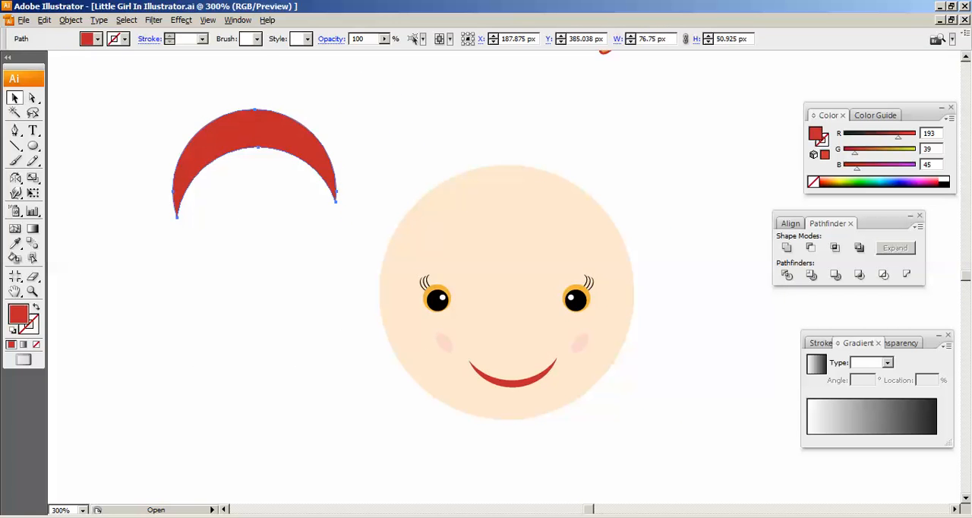
- Trace the left outer edge of a red hair shape with the Pen tool, from the lower left cheek up past the temple
{"action": "key", "text": "ctrl+shift+a"}
{"action": "key", "text": "p"}
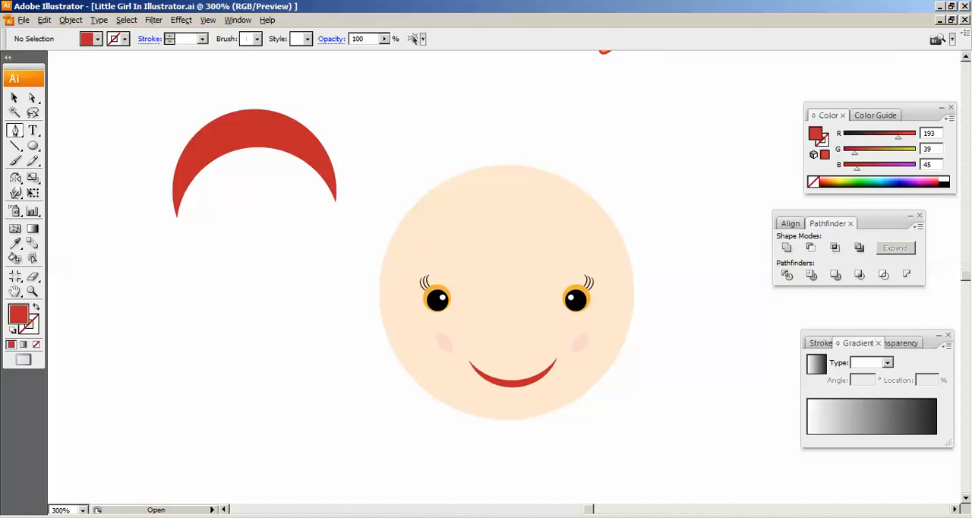
{"action": "left_click", "coordinate": [411, 373]}
{"action": "left_click", "coordinate": [384, 368]}
{"action": "left_click", "coordinate": [373, 355]}
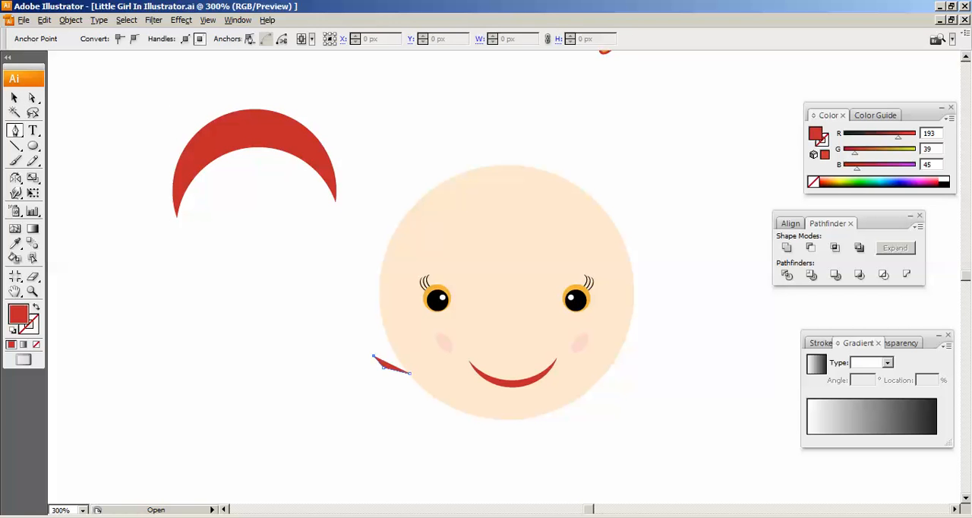
{"action": "left_click", "coordinate": [362, 333]}
{"action": "left_click", "coordinate": [360, 310]}
{"action": "left_click", "coordinate": [357, 259]}
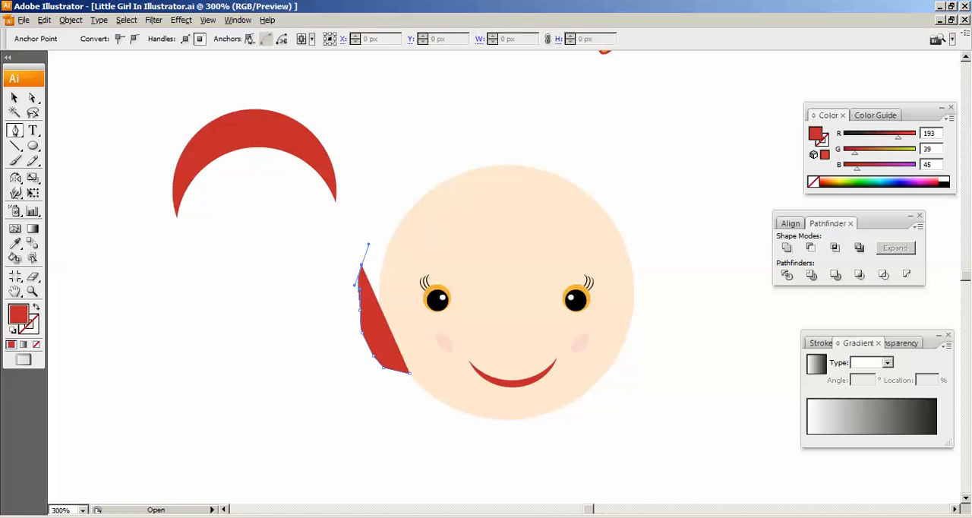
{"action": "left_click_drag", "start_coordinate": [373, 227], "coordinate": [408, 181]}
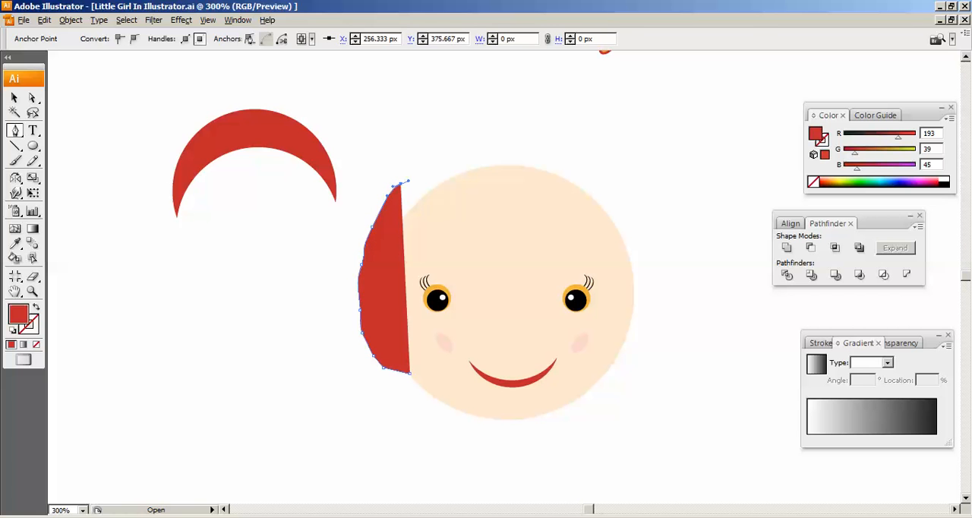
- Try extending the hair outline across the top of the head, undoing the misplaced anchor points
{"action": "left_click_drag", "start_coordinate": [411, 373], "coordinate": [511, 191]}
{"action": "key", "text": "ctrl+z"}
{"action": "key", "text": "ctrl+z"}
{"action": "key", "text": "ctrl+z"}
{"action": "key", "text": "ctrl+z"}
{"action": "key", "text": "ctrl+z"}
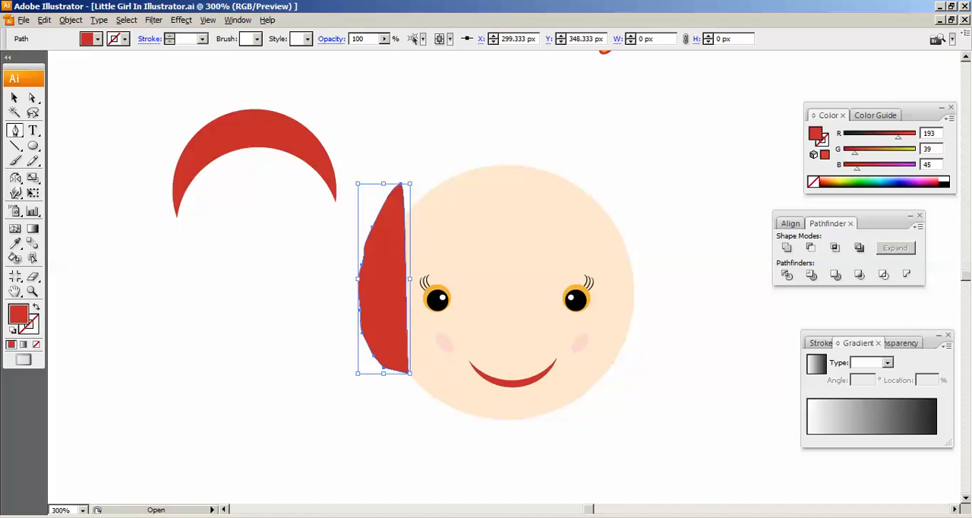
{"action": "key", "text": "ctrl+z"}
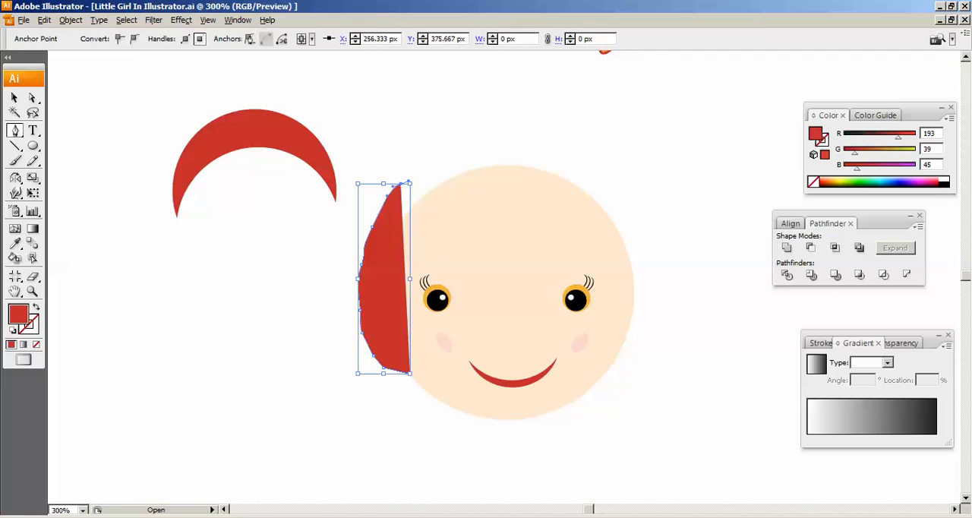
{"action": "left_click_drag", "start_coordinate": [402, 184], "coordinate": [600, 201]}
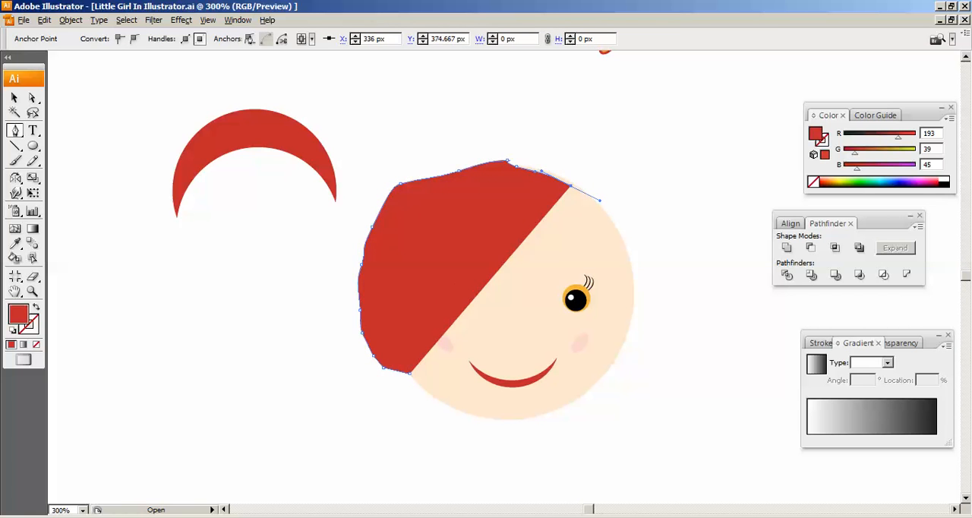
{"action": "left_click_drag", "start_coordinate": [505, 158], "coordinate": [516, 149]}
{"action": "key", "text": "ctrl+z"}
{"action": "key", "text": "ctrl+z"}
{"action": "key", "text": "ctrl+z"}
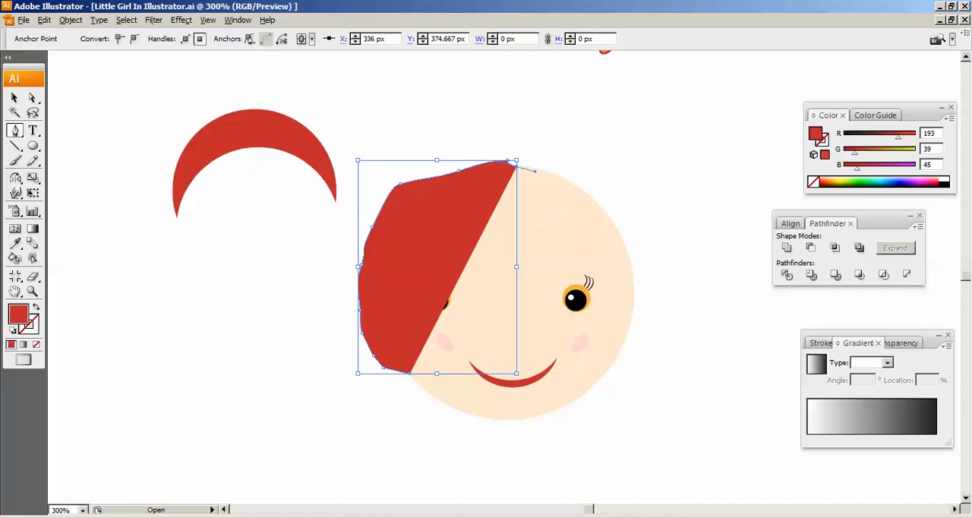
{"action": "key", "text": "ctrl+z"}
- Continue the hair outline over the crown and down the right side of the head to cheek level
{"action": "left_click_drag", "start_coordinate": [490, 163], "coordinate": [574, 175]}
{"action": "left_click_drag", "start_coordinate": [588, 196], "coordinate": [624, 218]}
{"action": "left_click_drag", "start_coordinate": [629, 243], "coordinate": [647, 318]}
{"action": "left_click", "coordinate": [625, 335]}
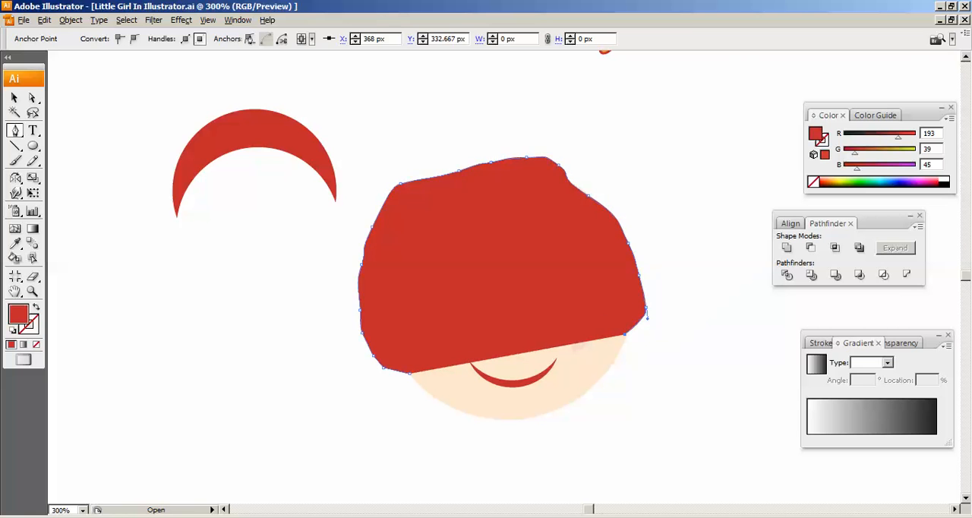
- Trace the inner hairline from the right cheek up past the right eye and across the forehead to above the left eye
{"action": "left_click", "coordinate": [587, 286]}
{"action": "left_click", "coordinate": [553, 243]}
{"action": "left_click", "coordinate": [524, 238]}
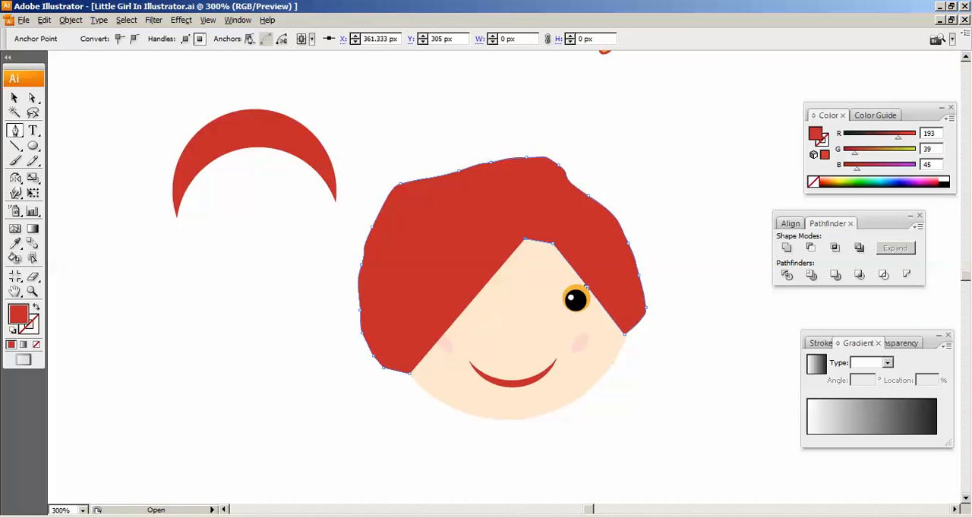
{"action": "left_click", "coordinate": [500, 233]}
{"action": "left_click", "coordinate": [488, 224]}
{"action": "left_click", "coordinate": [470, 224]}
{"action": "left_click", "coordinate": [455, 224]}
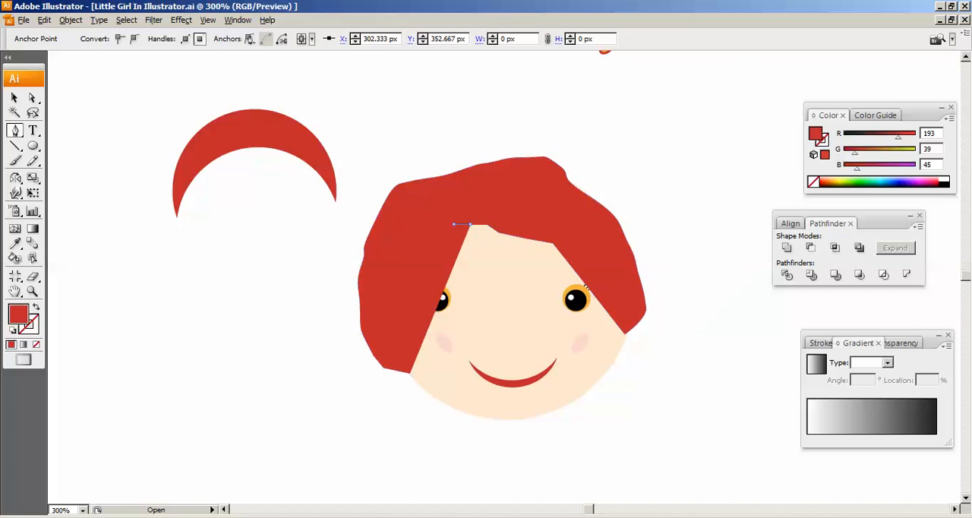
{"action": "left_click", "coordinate": [441, 225]}
{"action": "left_click", "coordinate": [434, 229]}
{"action": "left_click", "coordinate": [427, 228]}
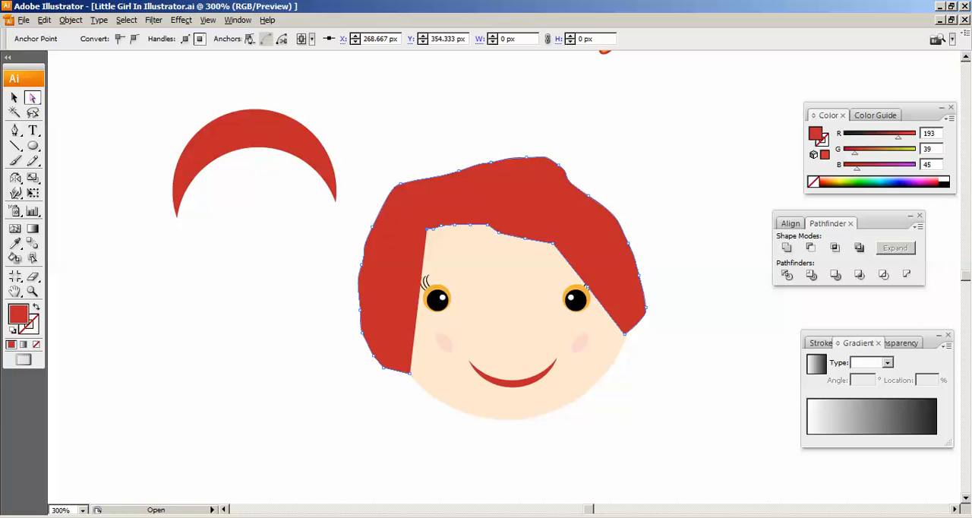
- Convert the hair shape's lower-left corner anchor and one anchor on the left of the forehead hairline to smooth points
{"action": "left_click", "coordinate": [32, 97]}
{"action": "left_click", "coordinate": [410, 372]}
{"action": "left_click", "coordinate": [135, 38]}
{"action": "key", "text": "ctrl+equal"}
{"action": "key", "text": "ctrl+equal"}
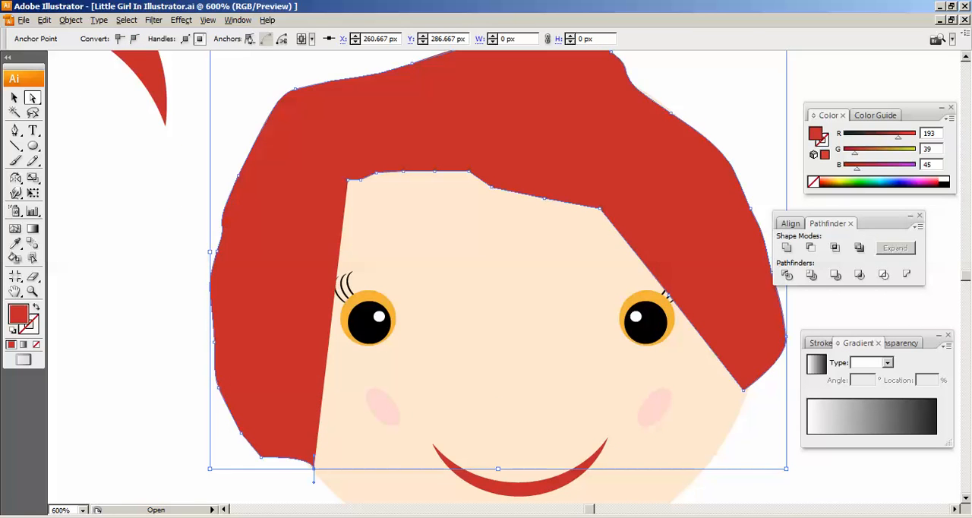
{"action": "left_click", "coordinate": [348, 180]}
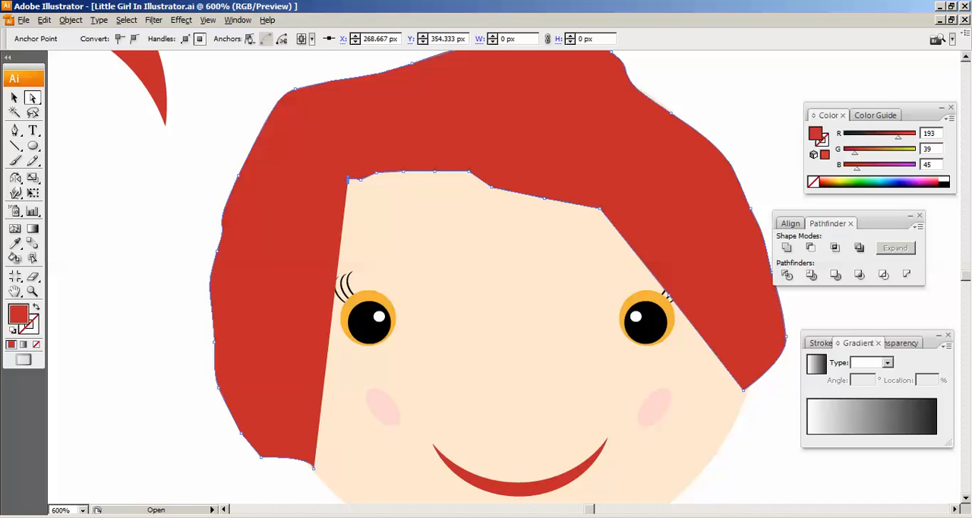
{"action": "left_click", "coordinate": [377, 173]}
{"action": "left_click", "coordinate": [134, 39]}
{"action": "left_click", "coordinate": [14, 98]}
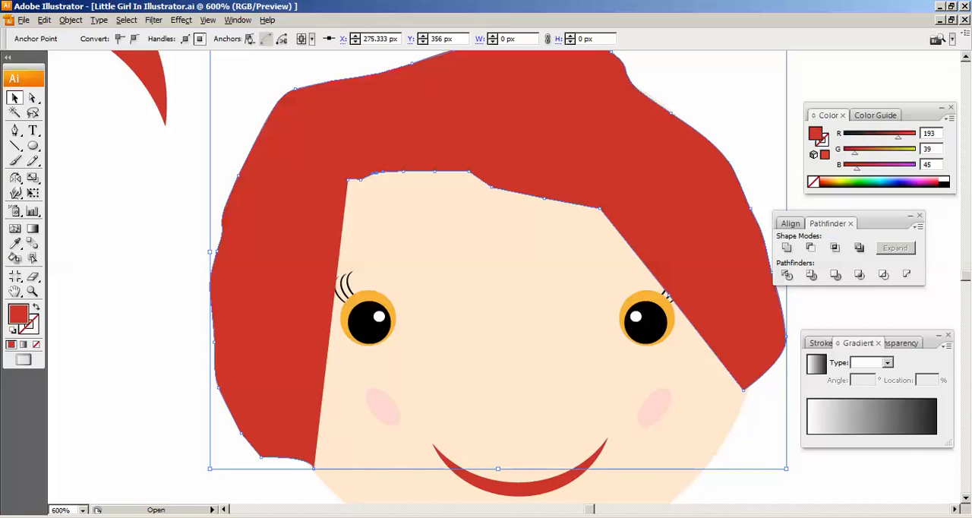
- Delete the pen-drawn hair shape and the small leftover fragment on the forehead
{"action": "key", "text": "Delete"}
{"action": "key", "text": "ctrl+minus"}
{"action": "key", "text": "ctrl+minus"}
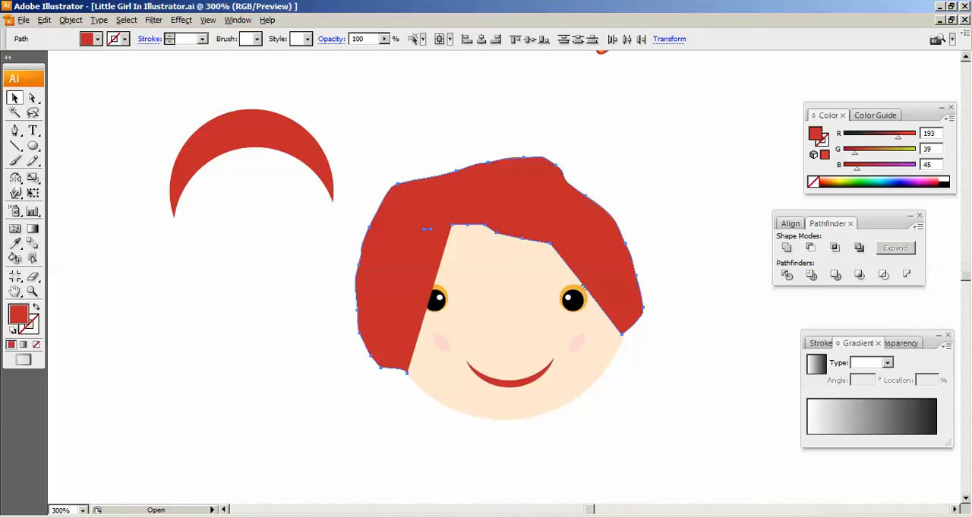
{"action": "key", "text": "Delete"}
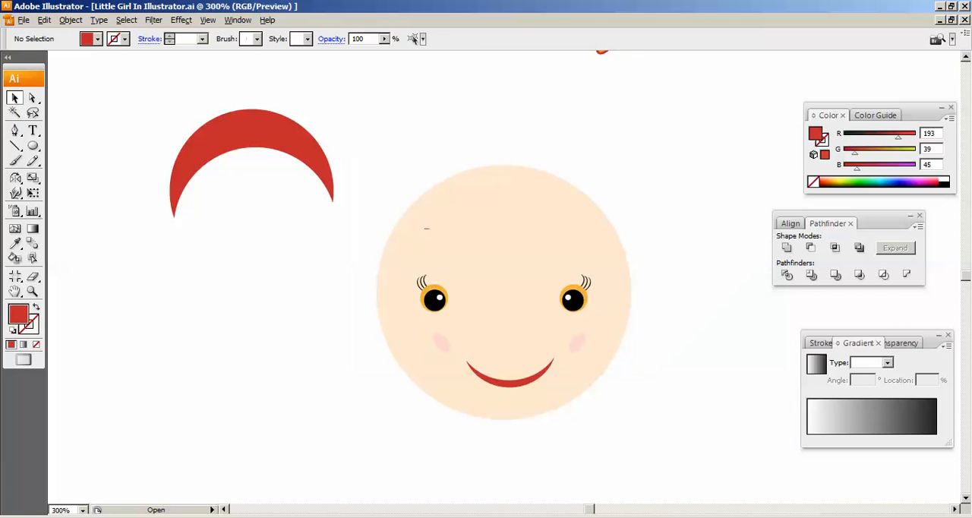
{"action": "left_click", "coordinate": [252, 130]}
{"action": "left_click", "coordinate": [427, 229]}
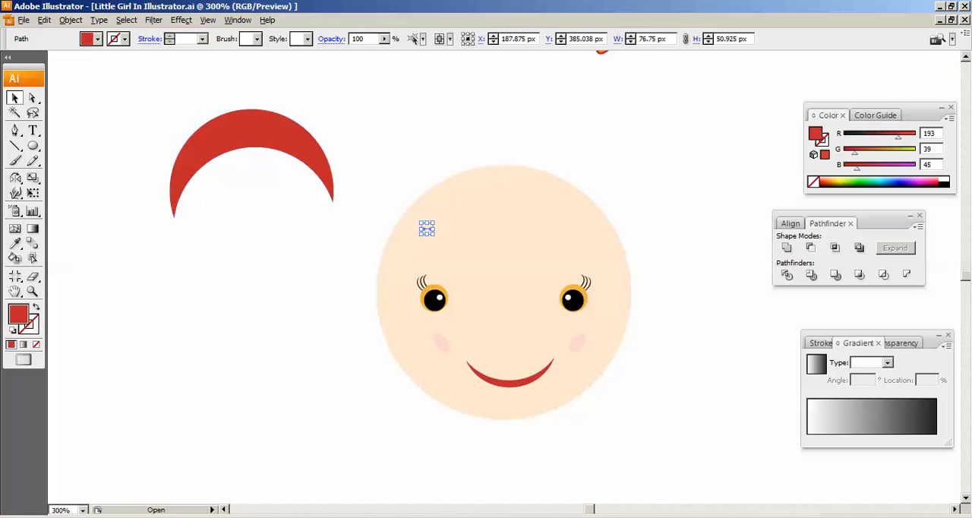
{"action": "key", "text": "Delete"}
- Place the red crescent over the top of the head as hair and stretch it to about 134 by 95 px
{"action": "left_click_drag", "start_coordinate": [435, 147], "coordinate": [455, 182]}
{"action": "left_click_drag", "start_coordinate": [536, 218], "coordinate": [626, 218]}
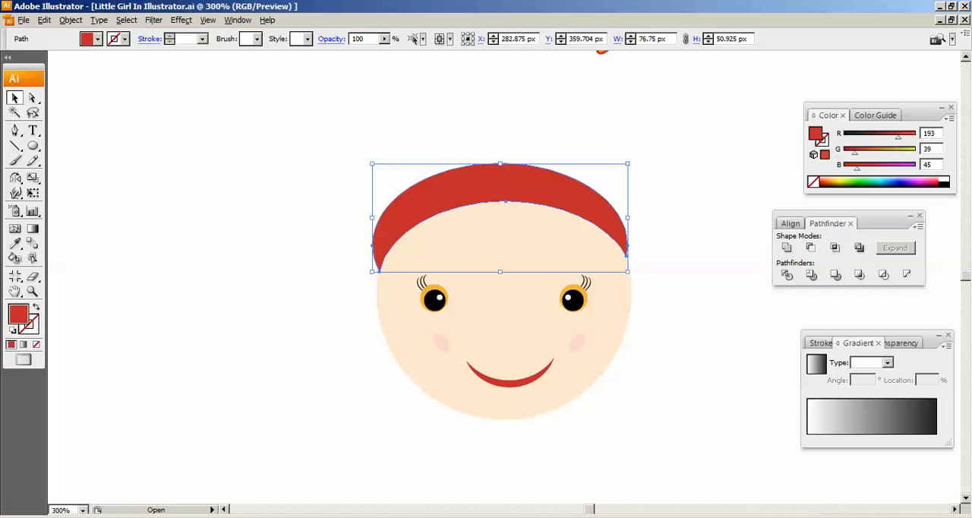
{"action": "left_click_drag", "start_coordinate": [500, 163], "coordinate": [499, 129]}
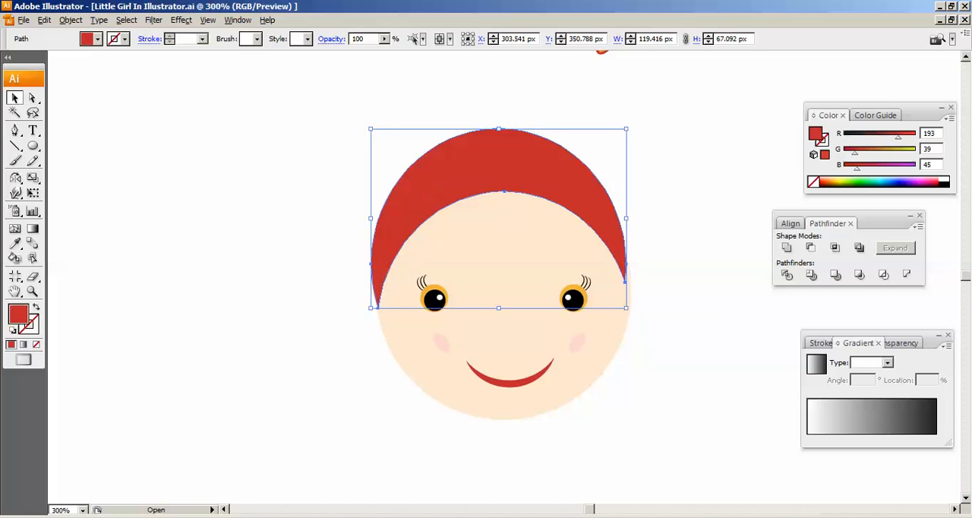
{"action": "left_click_drag", "start_coordinate": [627, 219], "coordinate": [659, 219]}
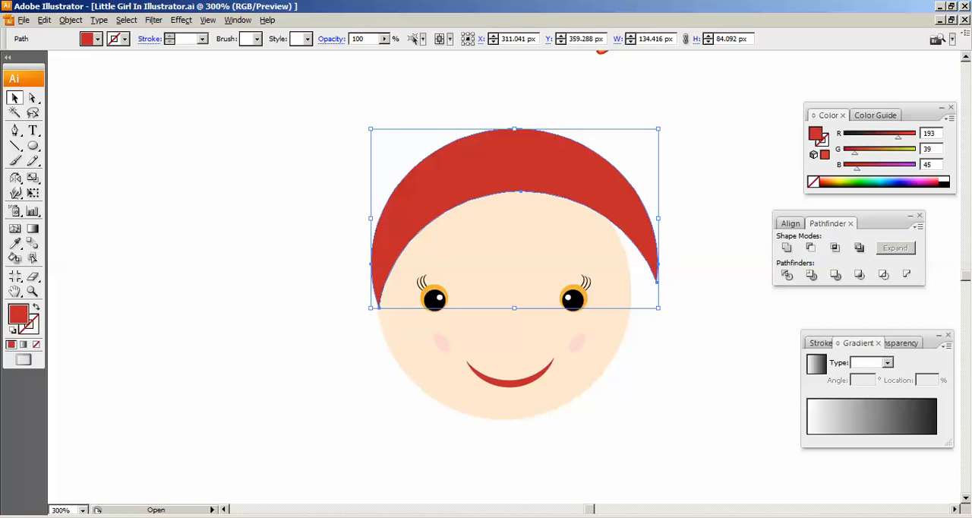
{"action": "left_click_drag", "start_coordinate": [514, 129], "coordinate": [514, 105]}
{"action": "left_click_drag", "start_coordinate": [515, 149], "coordinate": [503, 158]}
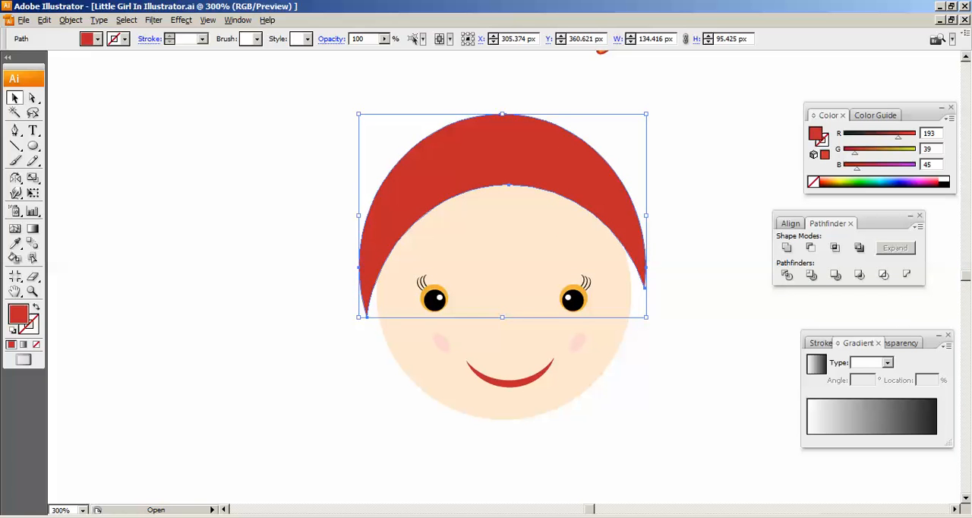
- Fine-tune the crescent hair's size to about 133 by 96 px and centre it over the head
{"action": "left_click_drag", "start_coordinate": [646, 114], "coordinate": [669, 112]}
{"action": "left_click_drag", "start_coordinate": [583, 161], "coordinate": [572, 166]}
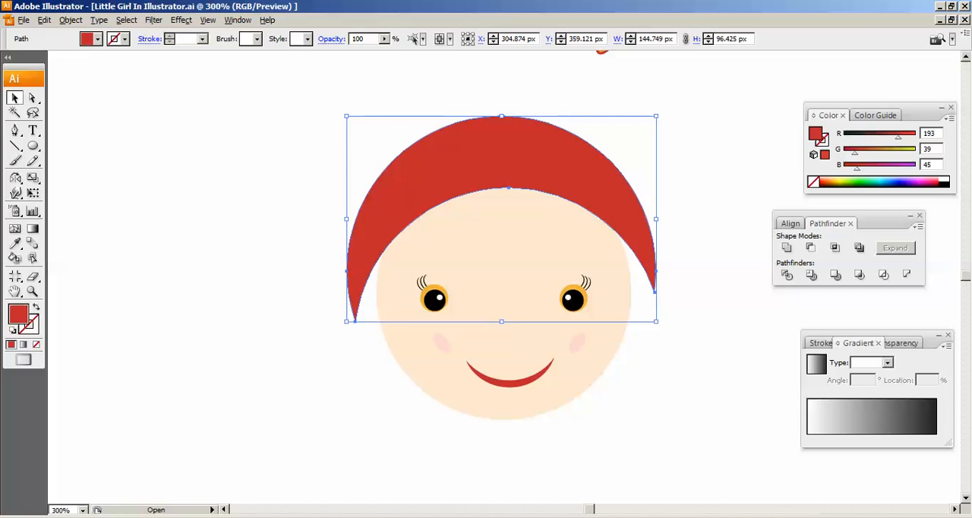
{"action": "left_click_drag", "start_coordinate": [657, 218], "coordinate": [647, 219]}
{"action": "left_click_drag", "start_coordinate": [583, 161], "coordinate": [592, 161]}
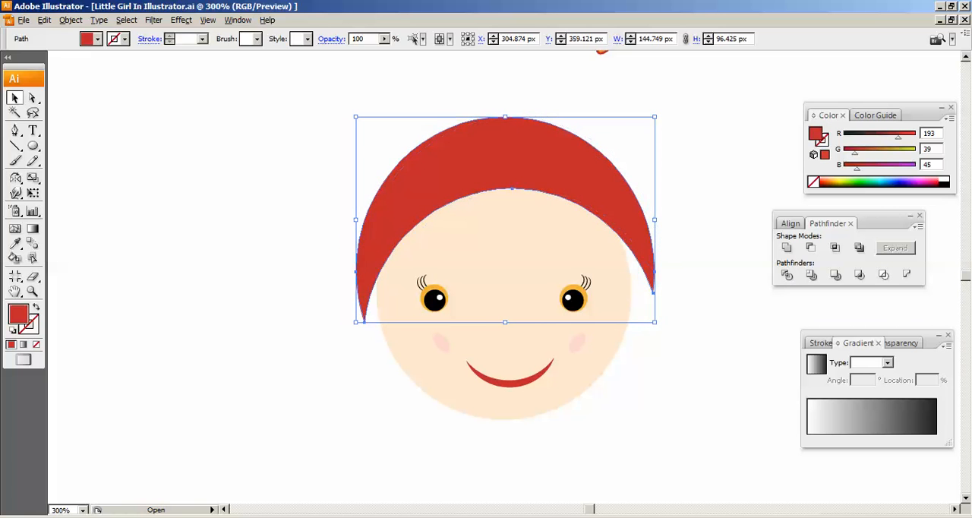
{"action": "key", "text": "Right"}
{"action": "key", "text": "Right"}
{"action": "left_click_drag", "start_coordinate": [659, 219], "coordinate": [645, 219]}
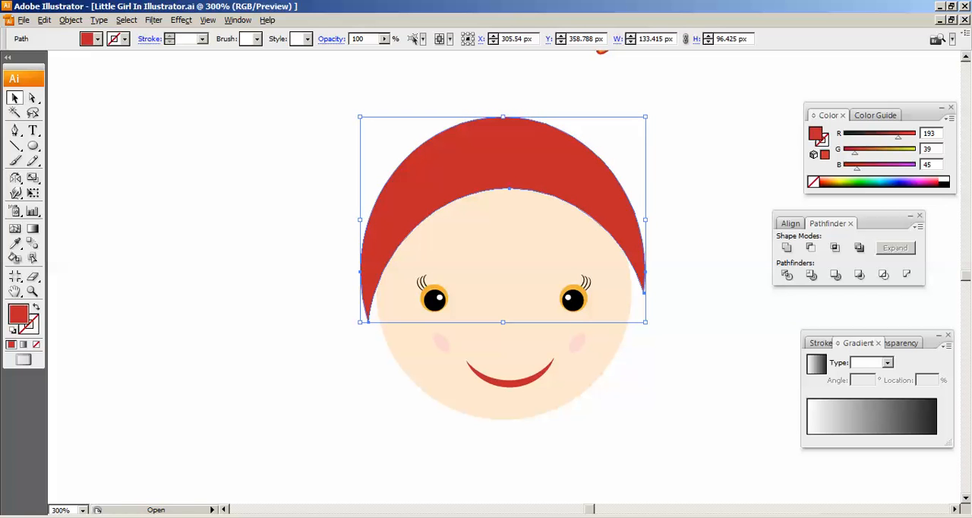
- Duplicate the crescent hair, then rotate and position the copy so it sweeps down the left side of the face
{"action": "key", "text": "ctrl+c"}
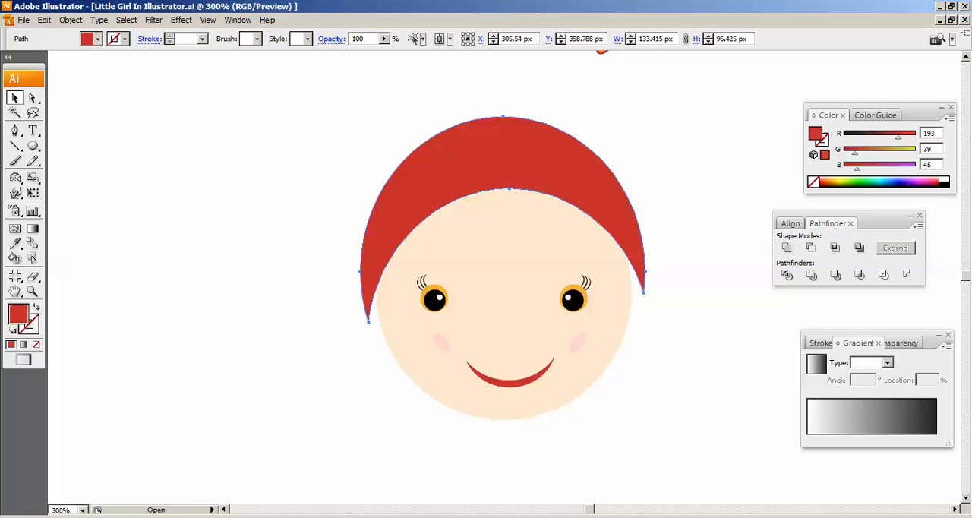
{"action": "left_click_drag", "start_coordinate": [562, 171], "coordinate": [547, 211]}
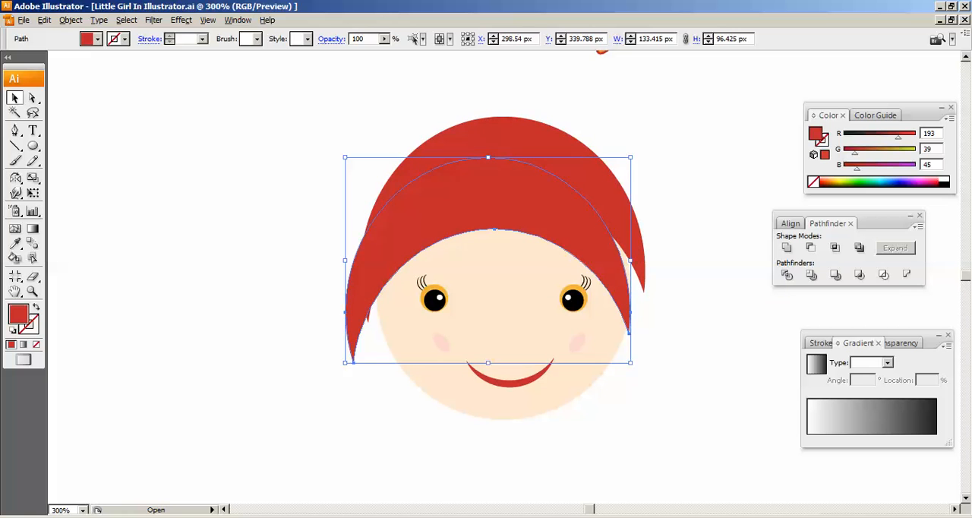
{"action": "left_click_drag", "start_coordinate": [636, 368], "coordinate": [666, 303]}
{"action": "left_click_drag", "start_coordinate": [593, 200], "coordinate": [578, 183]}
{"action": "left_click_drag", "start_coordinate": [652, 292], "coordinate": [656, 265]}
{"action": "mouse_move", "coordinate": [581, 186]}
{"action": "left_mouse_down"}
{"action": "mouse_move", "coordinate": [596, 203]}
{"action": "mouse_move", "coordinate": [580, 201]}
{"action": "left_mouse_up"}
{"action": "key", "text": "ctrl+shift+a"}
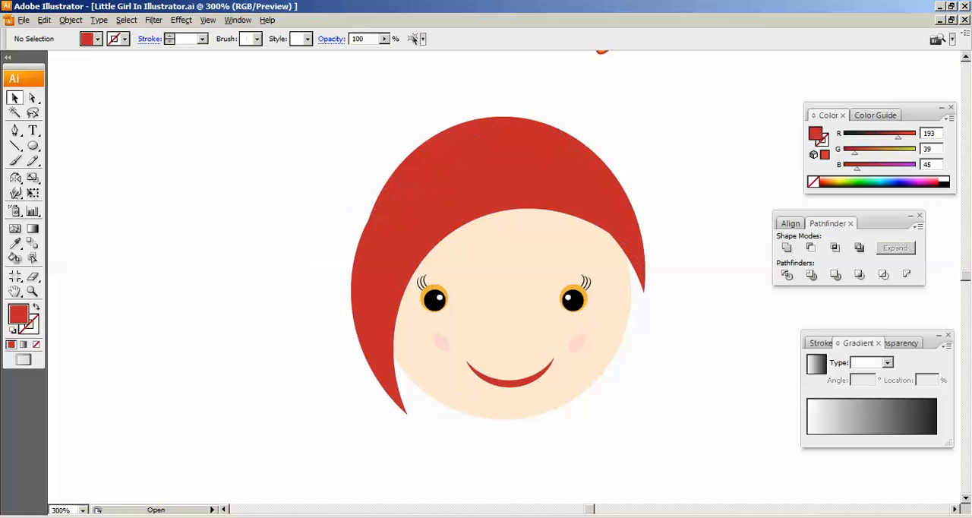
- Reshape the swept crescent's inner edge into a wavy fringe across the forehead and copy the shape
{"action": "left_click", "coordinate": [32, 98]}
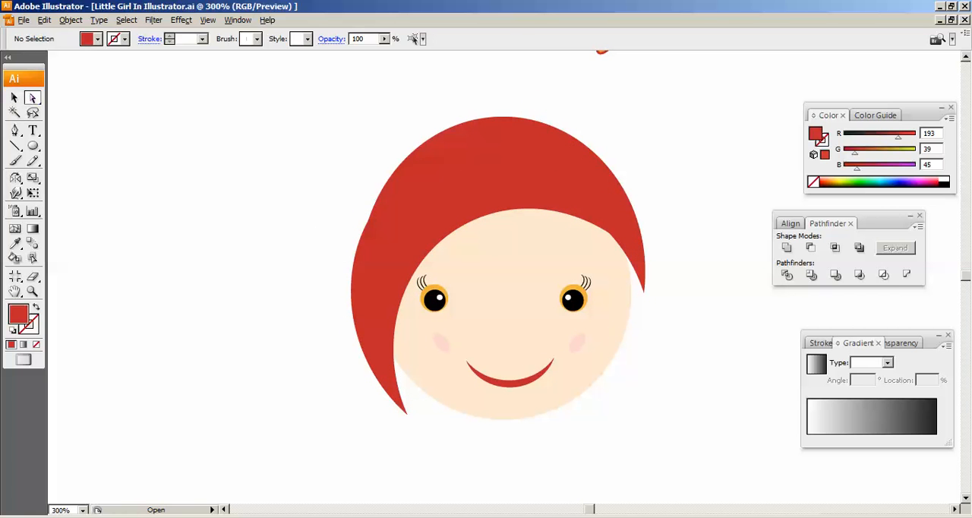
{"action": "left_click", "coordinate": [494, 213]}
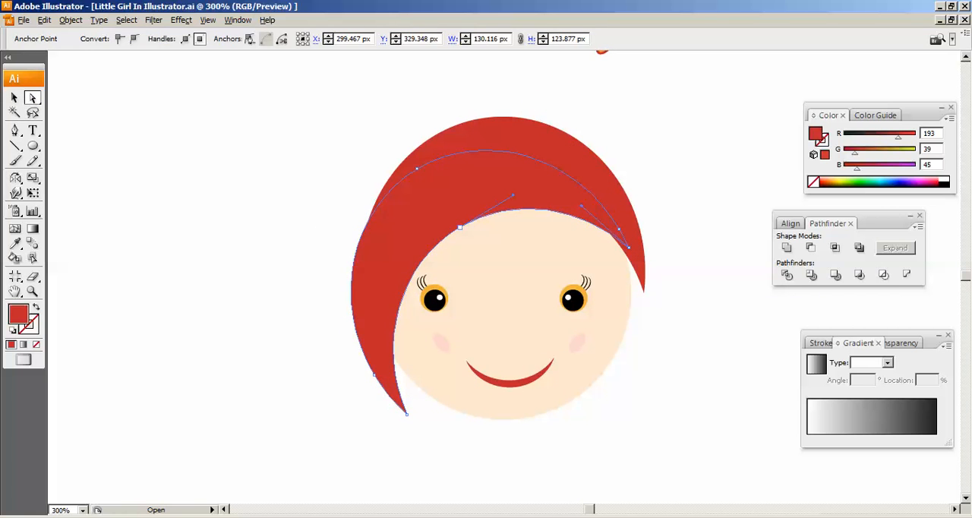
{"action": "left_click_drag", "start_coordinate": [461, 228], "coordinate": [448, 219]}
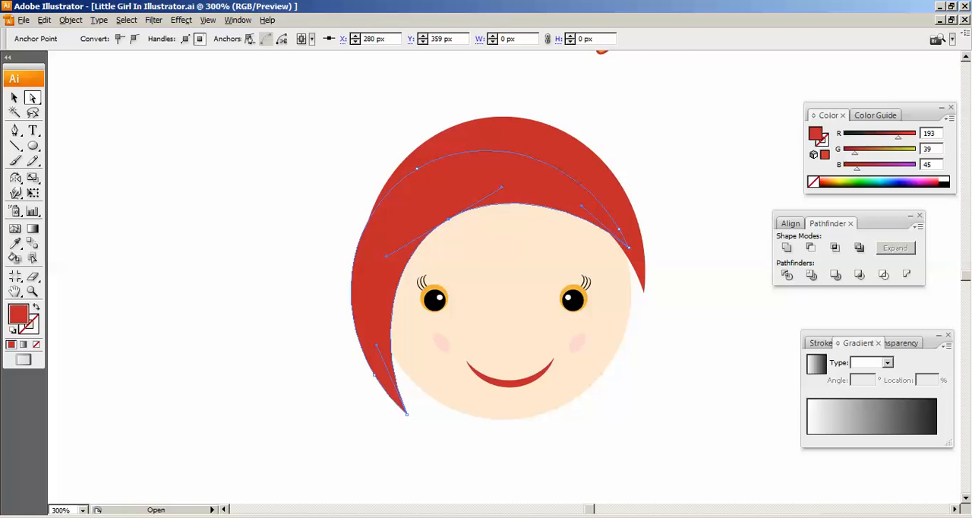
{"action": "left_click_drag", "start_coordinate": [501, 186], "coordinate": [492, 251]}
{"action": "left_click", "coordinate": [491, 209]}
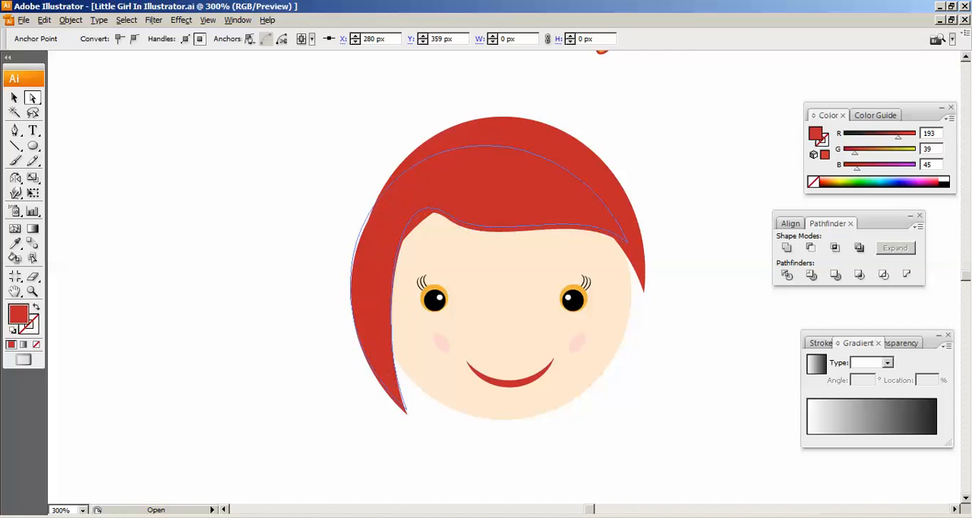
{"action": "key", "text": "ctrl+c"}
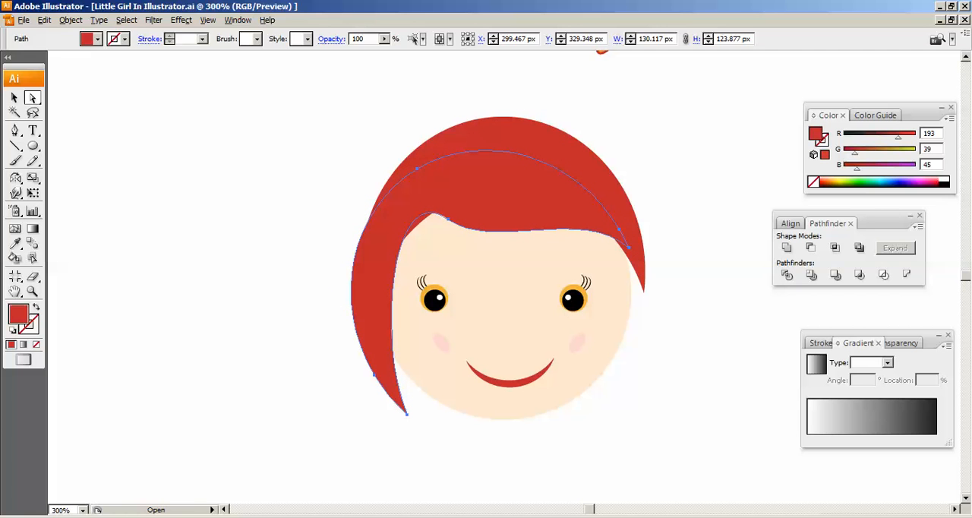
- Curve the fringe's lower edge further down over the forehead by adjusting the anchor at its right end
{"action": "left_click", "coordinate": [629, 247]}
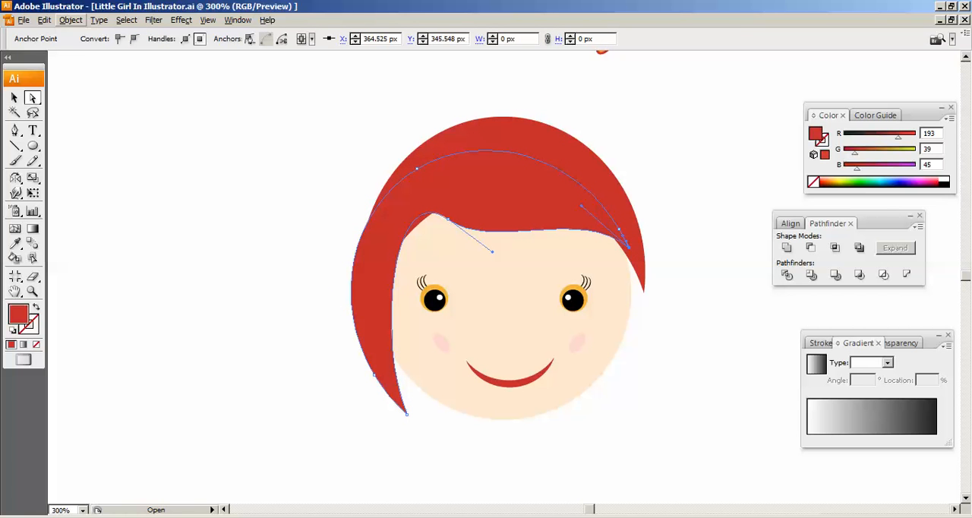
{"action": "left_click_drag", "start_coordinate": [581, 206], "coordinate": [581, 285]}
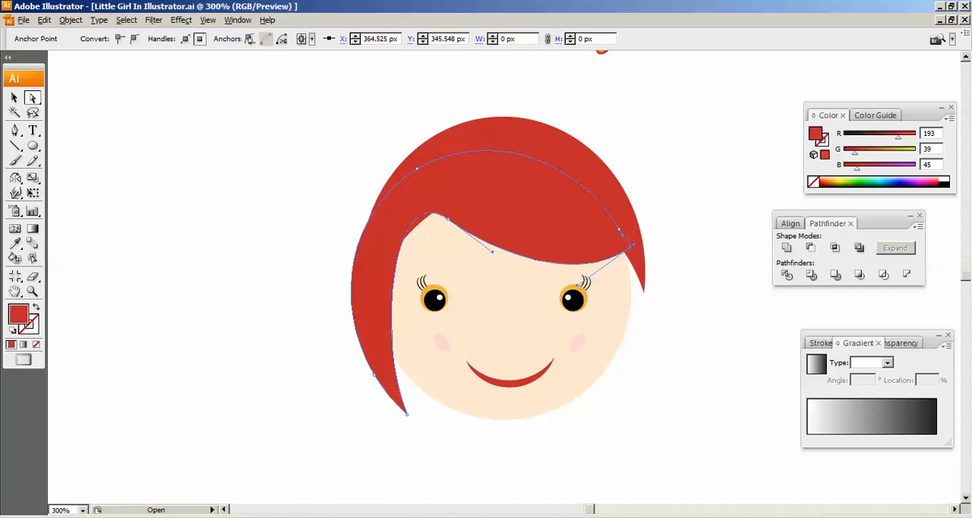
{"action": "left_click", "coordinate": [447, 219]}
{"action": "left_click_drag", "start_coordinate": [447, 217], "coordinate": [458, 214]}
{"action": "key", "text": "ctrl+z"}
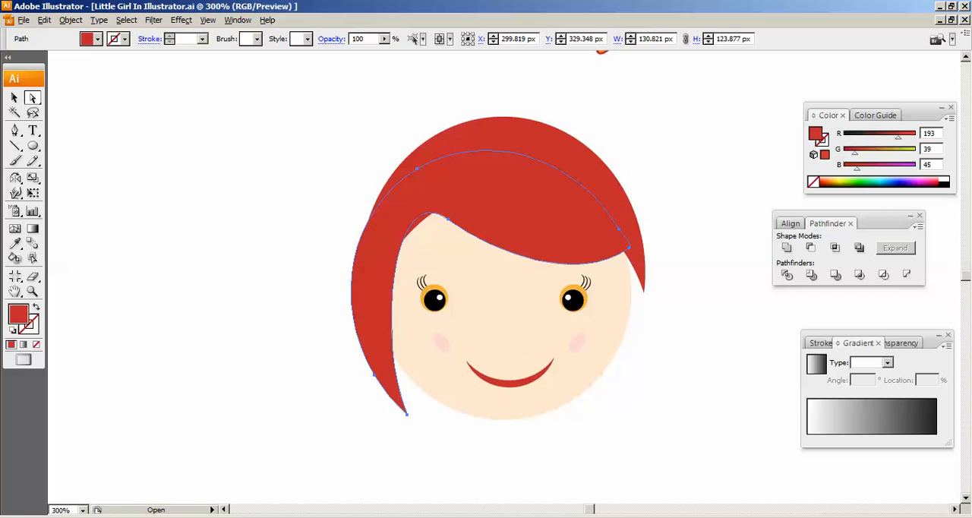
{"action": "left_click", "coordinate": [407, 415]}
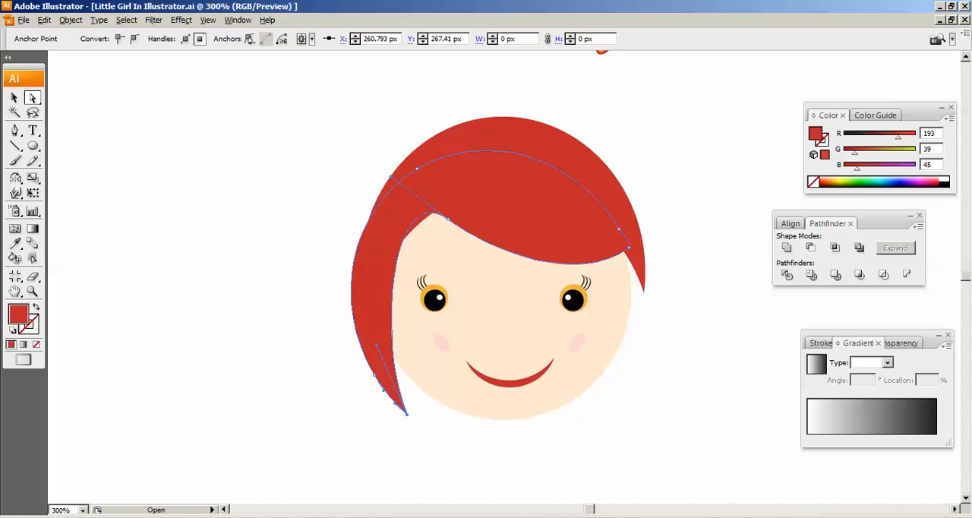
{"action": "left_click_drag", "start_coordinate": [405, 411], "coordinate": [418, 410]}
{"action": "key", "text": "ctrl+z"}
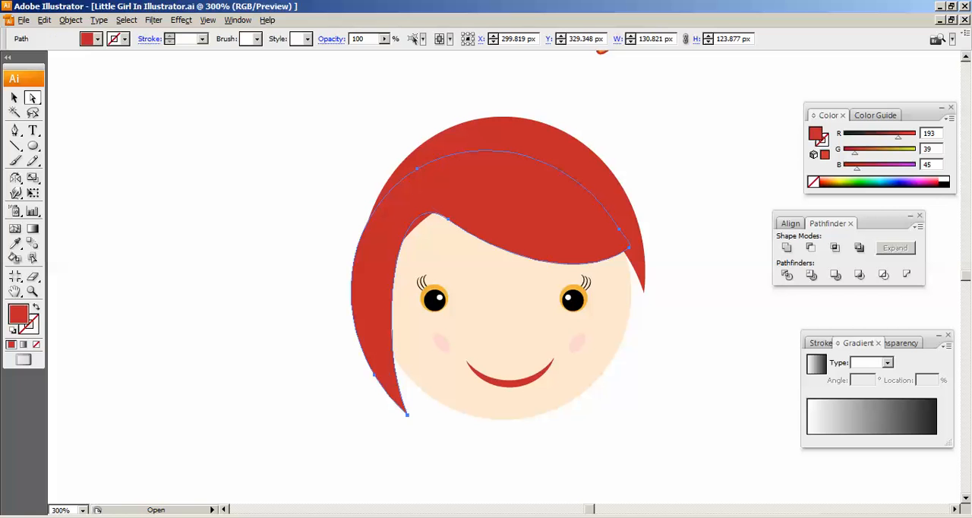
- Pull the side lock's inner edge outward to narrow it, then shrink the fringe shape to about 124 by 117 px against the head
{"action": "left_click", "coordinate": [408, 415]}
{"action": "left_click_drag", "start_coordinate": [376, 346], "coordinate": [353, 305]}
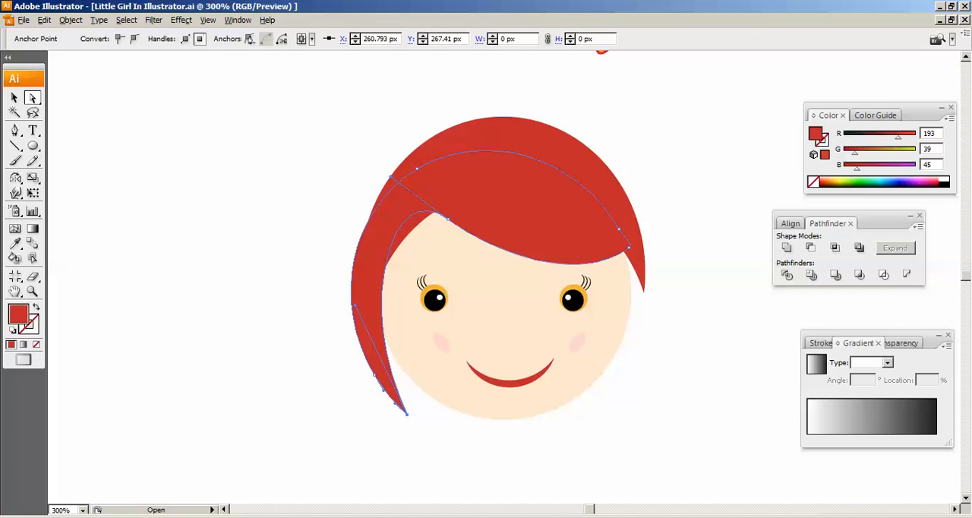
{"action": "left_click", "coordinate": [14, 98]}
{"action": "left_click", "coordinate": [183, 182]}
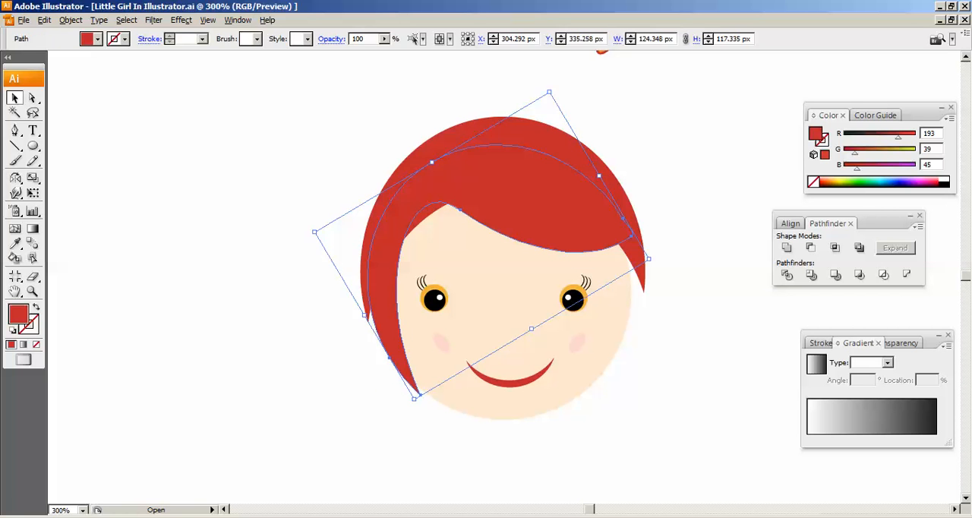
{"action": "left_click", "coordinate": [334, 236]}
- Group the fringe shape and the crescent hair into one object
{"action": "left_click", "coordinate": [497, 193]}
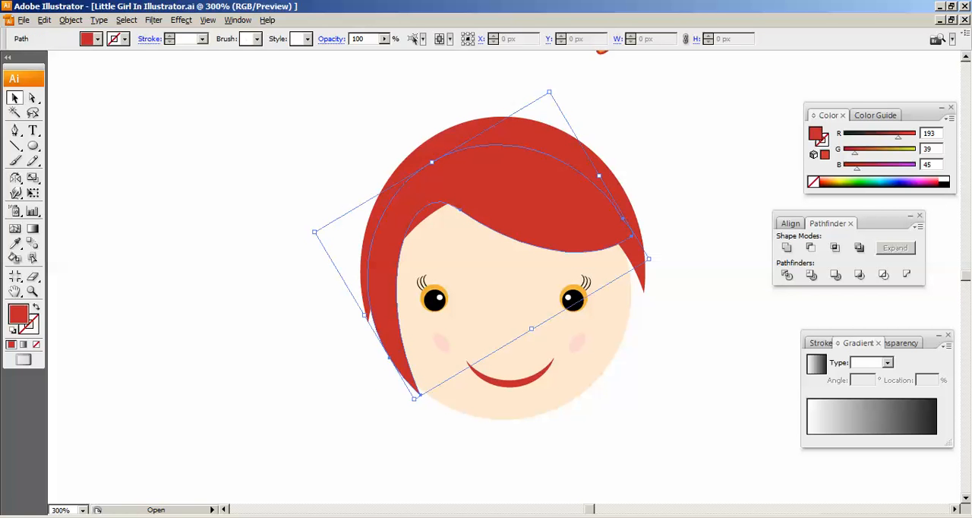
{"action": "left_click", "coordinate": [588, 161], "text": "shift"}
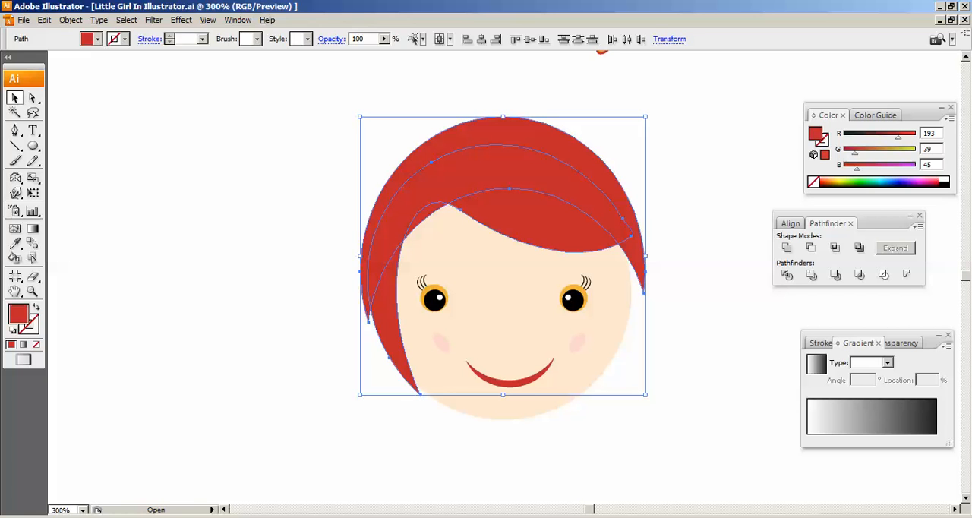
{"action": "left_click", "coordinate": [71, 20]}
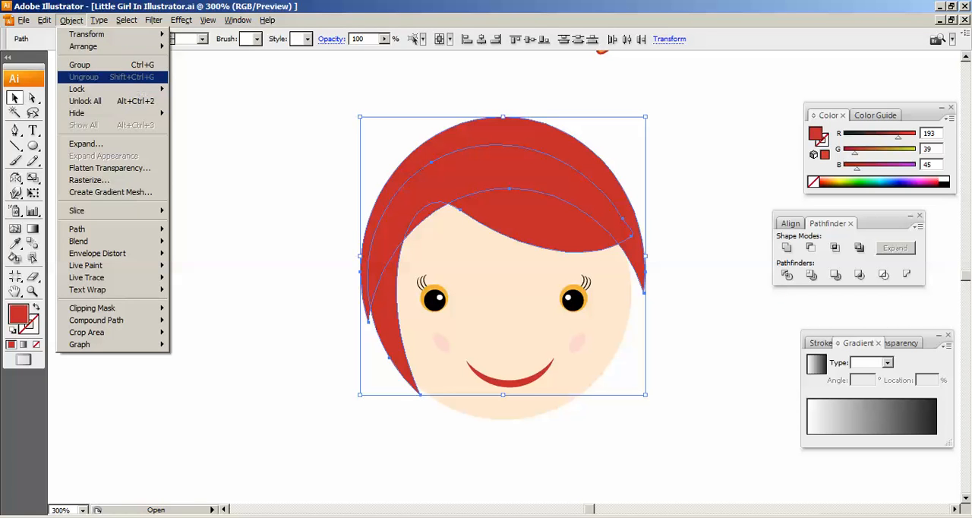
{"action": "left_click", "coordinate": [80, 65]}
{"action": "key", "text": "ctrl+shift+a"}
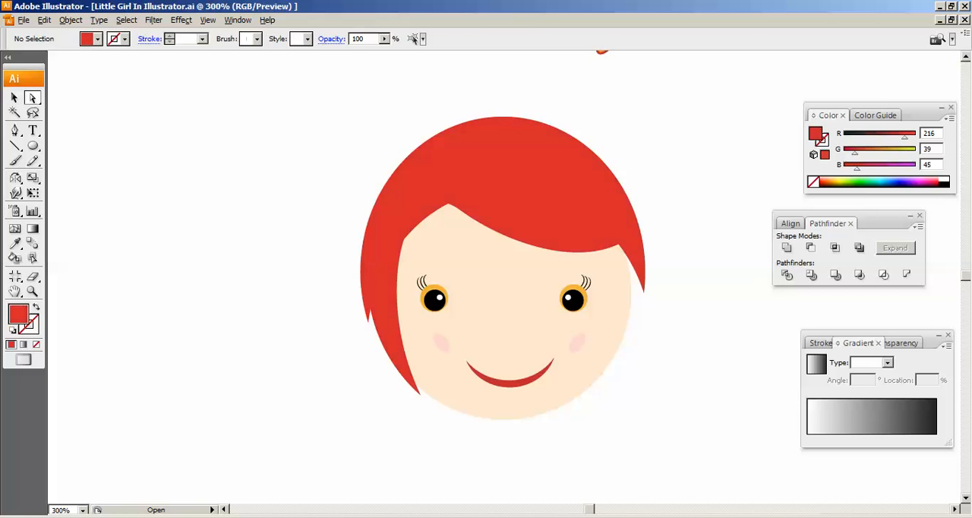
- Recolour the grouped hair orange-brown with RGB values 216, 117, 70
{"action": "left_click", "coordinate": [547, 220]}
{"action": "left_click", "coordinate": [585, 157]}
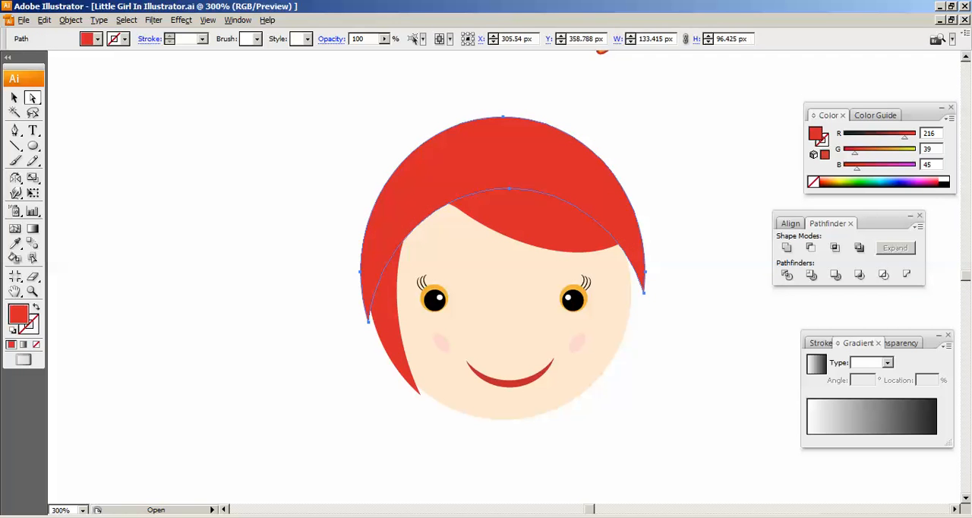
{"action": "key", "text": "ctrl+shift+a"}
{"action": "left_click", "coordinate": [547, 221]}
{"action": "left_click", "coordinate": [581, 152]}
{"action": "left_click", "coordinate": [547, 221], "text": "shift"}
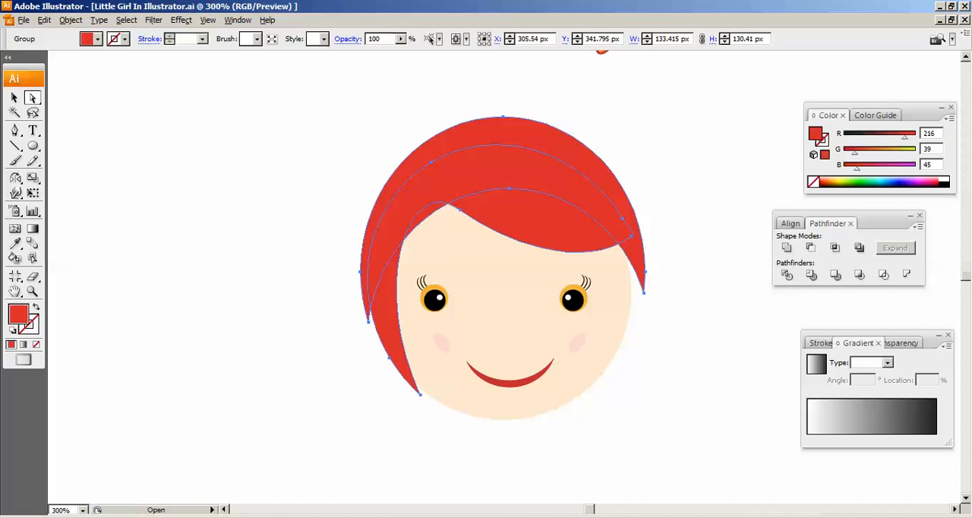
{"action": "double_click", "coordinate": [930, 133]}
{"action": "type", "text": "216`"}
{"action": "key", "text": "Tab"}
{"action": "type", "text": "117"}
{"action": "key", "text": "Tab"}
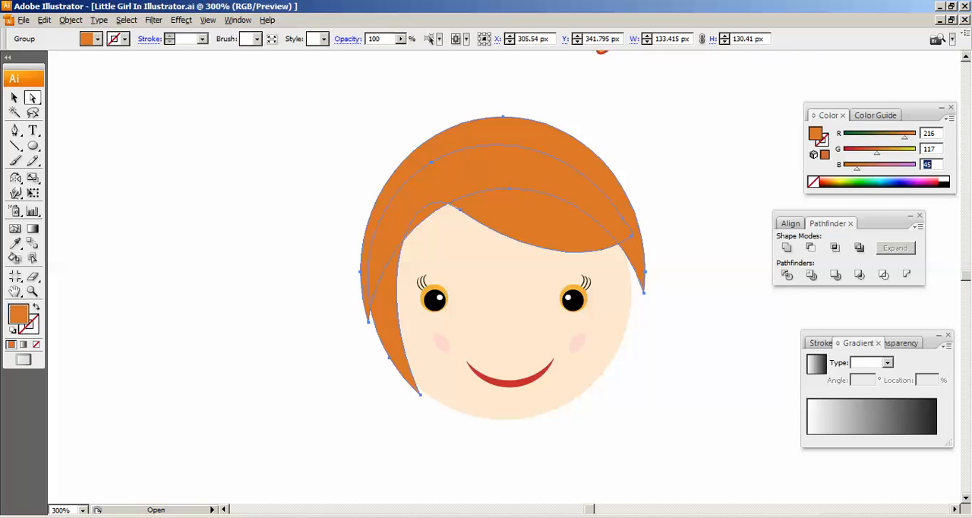
{"action": "type", "text": "70"}
{"action": "key", "text": "Return"}
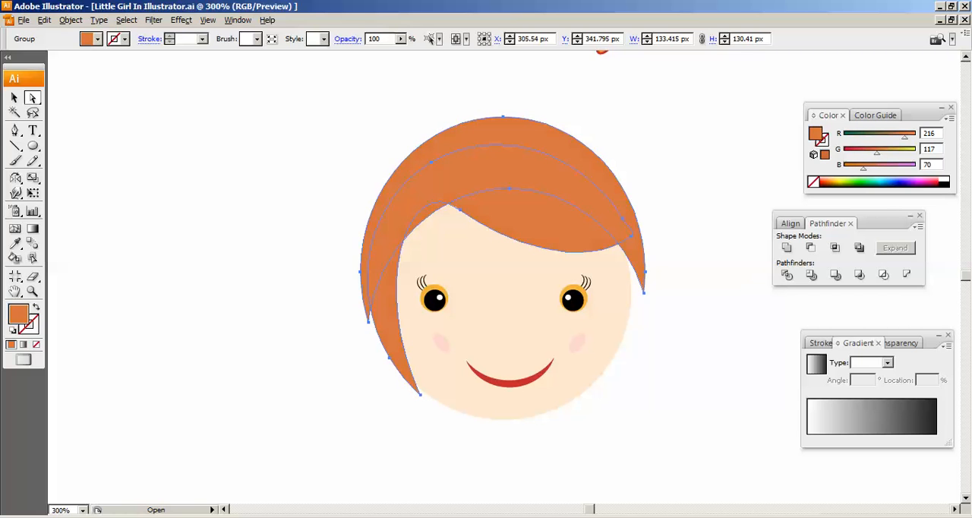
{"action": "key", "text": "ctrl+shift+a"}
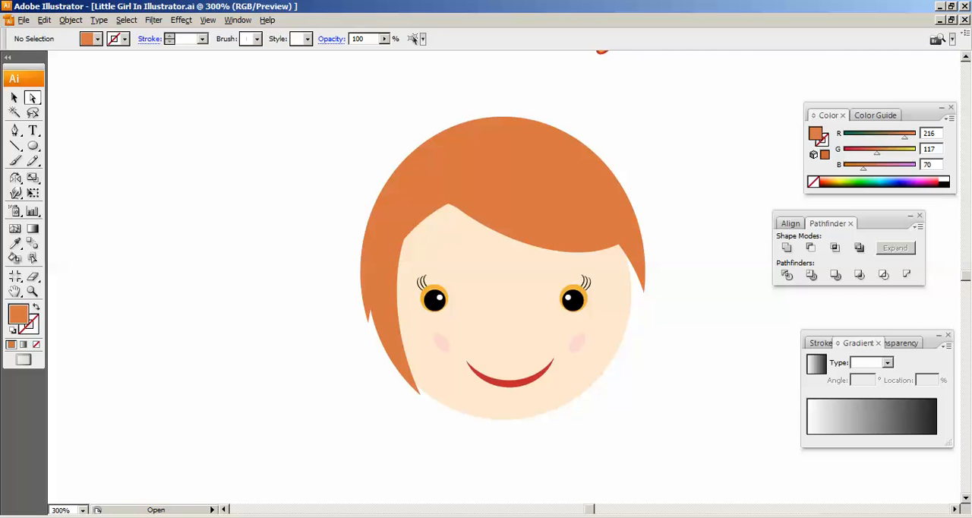
- Draw an ellipse about 70 by 25 px to the left of the head and bend it into a wavy hair strand
{"action": "left_click", "coordinate": [33, 146]}
{"action": "left_click_drag", "start_coordinate": [111, 147], "coordinate": [261, 202]}
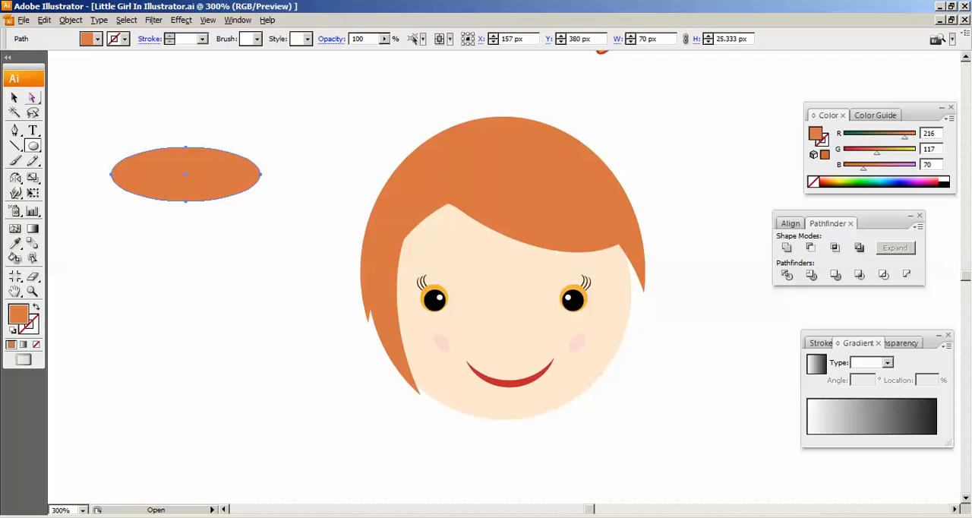
{"action": "left_click", "coordinate": [32, 98]}
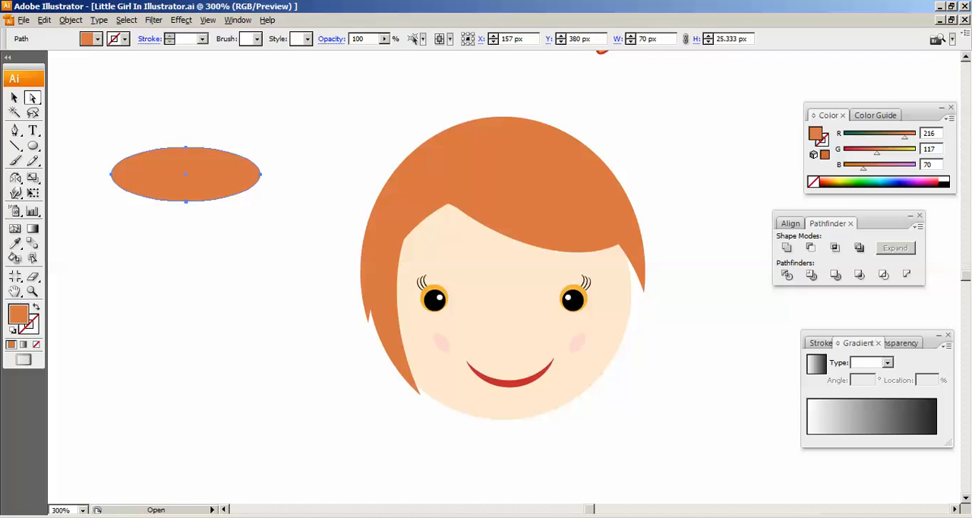
{"action": "left_click_drag", "start_coordinate": [186, 202], "coordinate": [191, 184]}
{"action": "left_click_drag", "start_coordinate": [111, 175], "coordinate": [114, 141]}
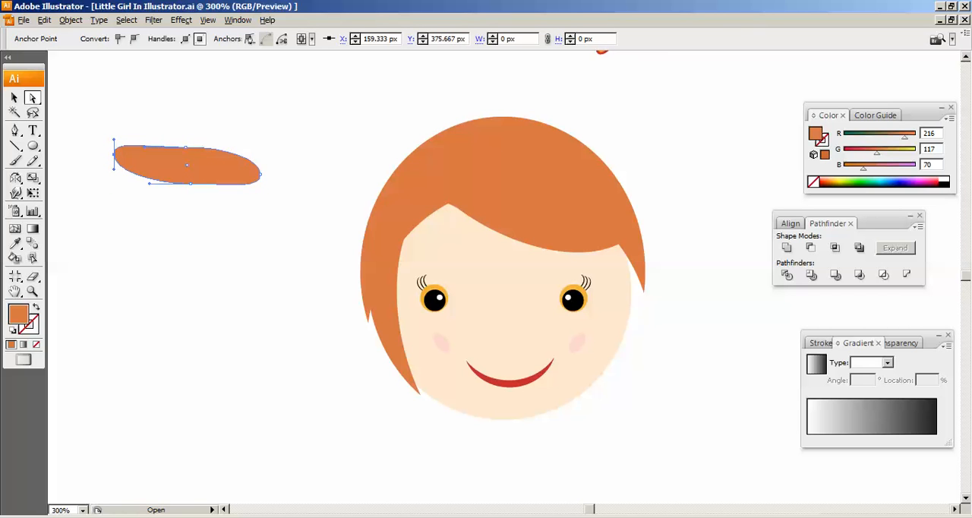
{"action": "left_click_drag", "start_coordinate": [260, 175], "coordinate": [270, 198]}
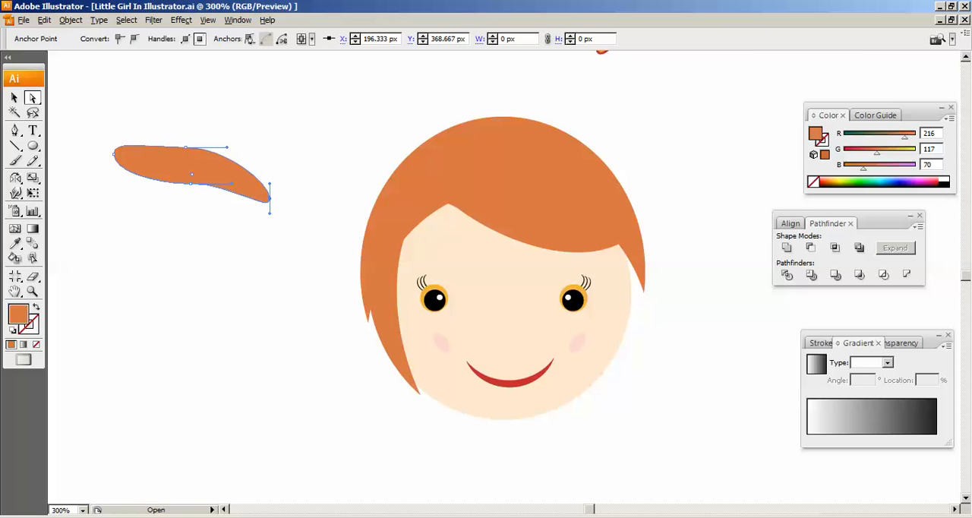
{"action": "left_click_drag", "start_coordinate": [227, 147], "coordinate": [234, 128]}
{"action": "left_click", "coordinate": [194, 209]}
{"action": "left_click", "coordinate": [191, 183]}
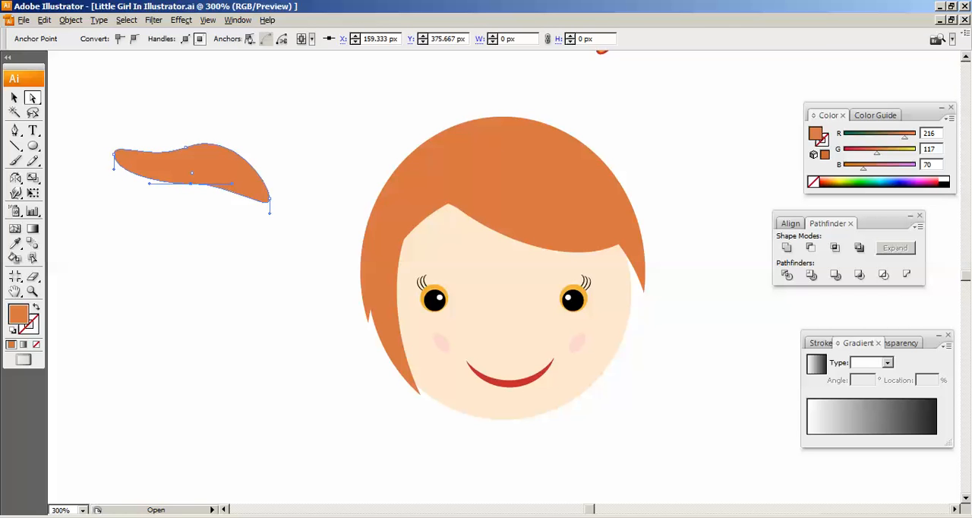
- Move the wavy strand onto the upper hair and set its green colour value to 94
{"action": "left_click_drag", "start_coordinate": [190, 169], "coordinate": [535, 181]}
{"action": "left_click", "coordinate": [217, 198]}
{"action": "left_click", "coordinate": [14, 98]}
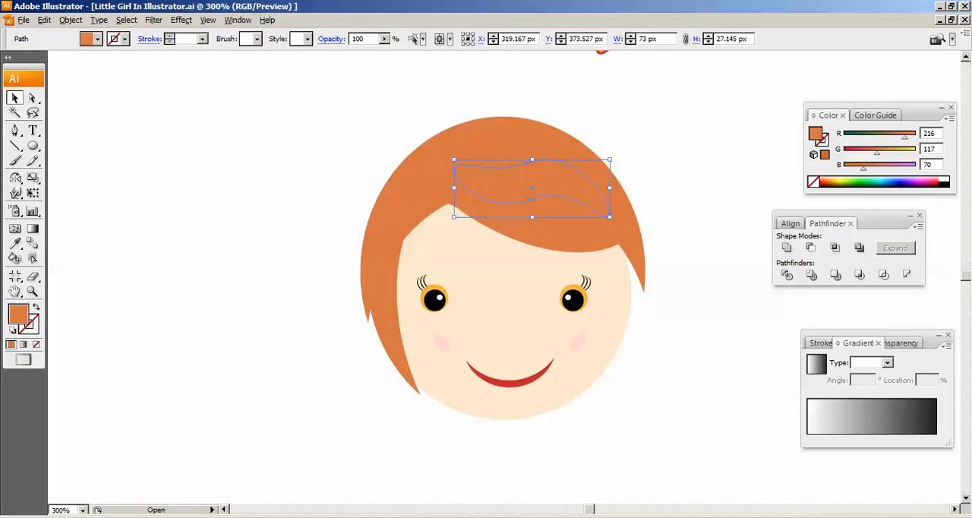
{"action": "left_click_drag", "start_coordinate": [878, 152], "coordinate": [871, 153]}
{"action": "left_click", "coordinate": [722, 171]}
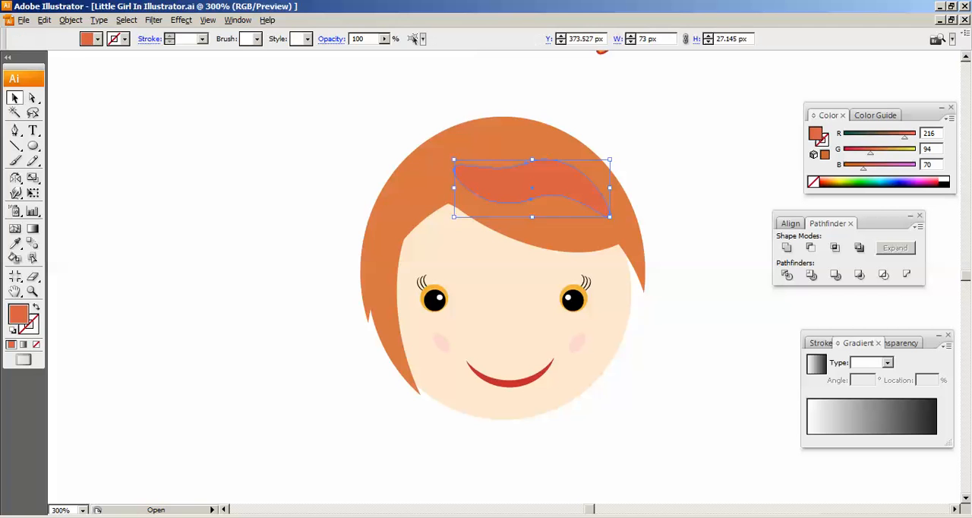
- Flatten, shrink and tilt the strand to about 46 by 31 px on the right side of the hair
{"action": "left_click", "coordinate": [555, 224]}
{"action": "left_click", "coordinate": [553, 181]}
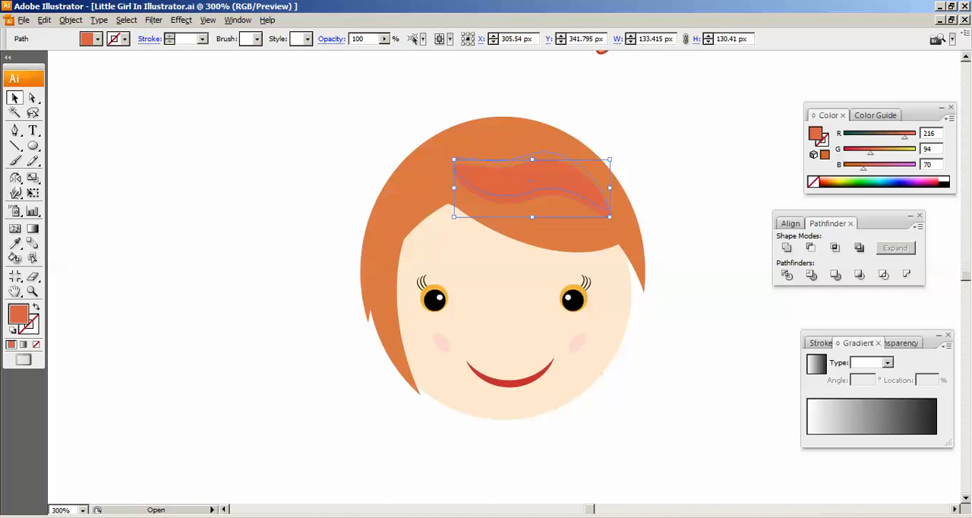
{"action": "mouse_move", "coordinate": [553, 181]}
{"action": "left_mouse_down"}
{"action": "mouse_move", "coordinate": [528, 169]}
{"action": "mouse_move", "coordinate": [547, 178]}
{"action": "left_mouse_up"}
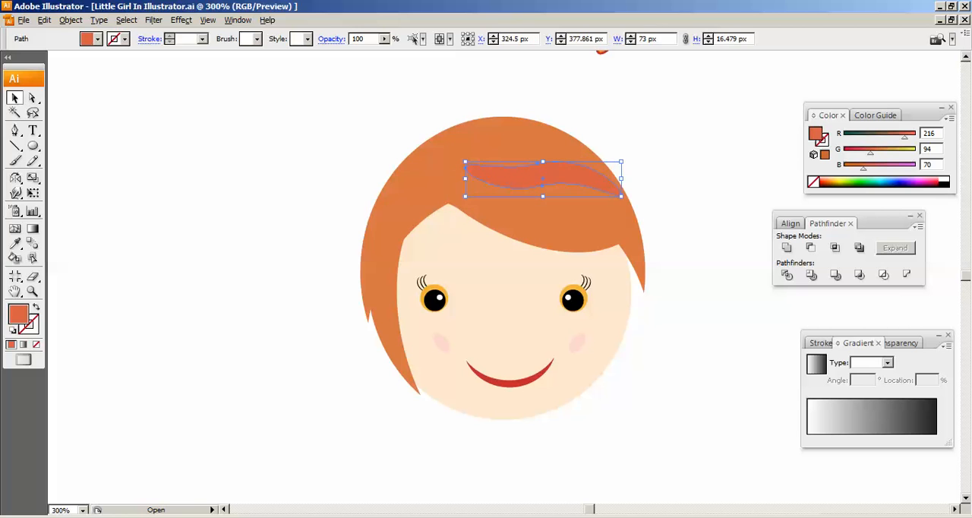
{"action": "left_click_drag", "start_coordinate": [621, 178], "coordinate": [566, 195]}
{"action": "left_click", "coordinate": [678, 182]}
{"action": "left_click", "coordinate": [566, 194]}
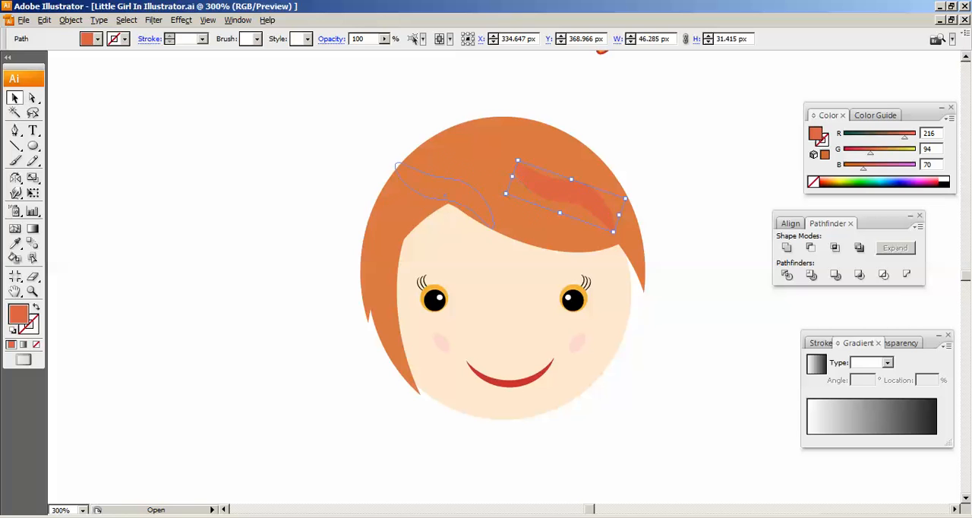
- Try the strand over the left side of the hair with its green colour value at 84
{"action": "left_click_drag", "start_coordinate": [445, 196], "coordinate": [442, 198]}
{"action": "mouse_move", "coordinate": [871, 153]}
{"action": "left_mouse_down"}
{"action": "mouse_move", "coordinate": [882, 154]}
{"action": "mouse_move", "coordinate": [869, 154]}
{"action": "left_mouse_up"}
{"action": "left_click", "coordinate": [699, 182]}
{"action": "left_click", "coordinate": [450, 190]}
{"action": "left_click", "coordinate": [699, 182]}
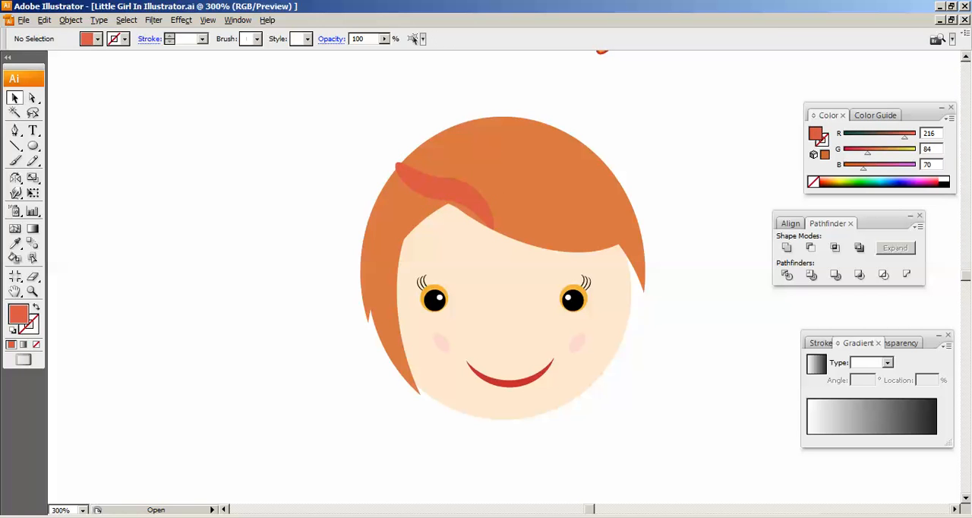
- Place the strand on the right side of the hair and set its green colour value to 97
{"action": "left_click_drag", "start_coordinate": [538, 191], "coordinate": [583, 200]}
{"action": "left_click_drag", "start_coordinate": [869, 154], "coordinate": [871, 153]}
{"action": "left_click", "coordinate": [703, 184]}
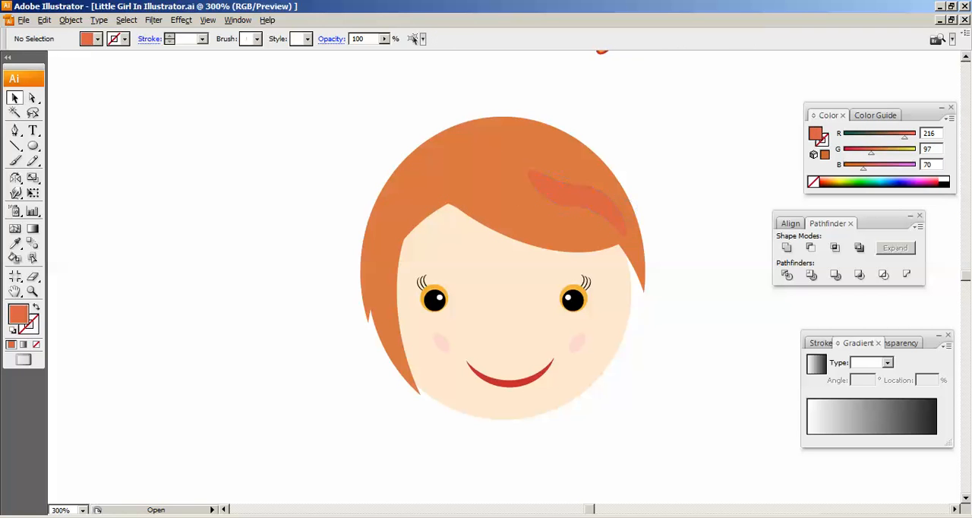
- Duplicate the strand to the left above the parting and set the copy's green colour value to 133
{"action": "left_click", "coordinate": [581, 196]}
{"action": "left_click_drag", "start_coordinate": [500, 192], "coordinate": [487, 187]}
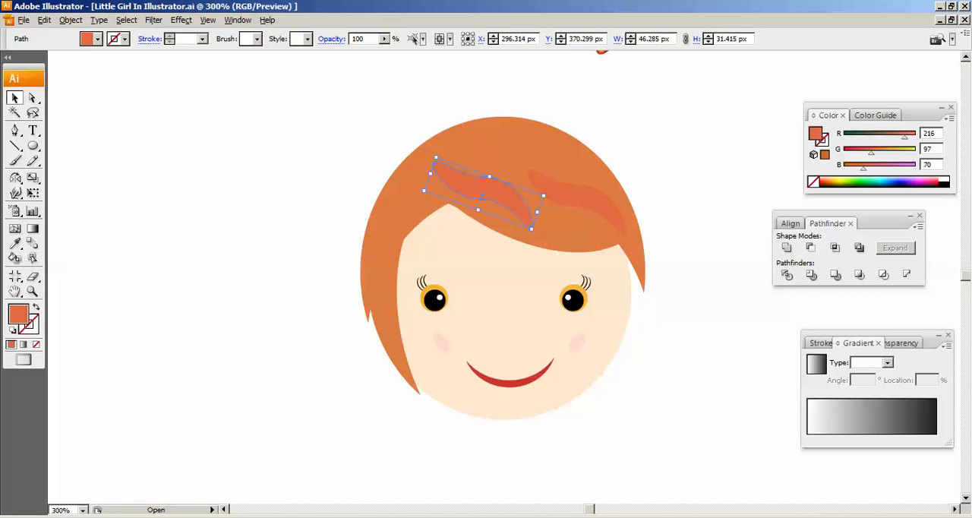
{"action": "left_click_drag", "start_coordinate": [870, 153], "coordinate": [881, 153]}
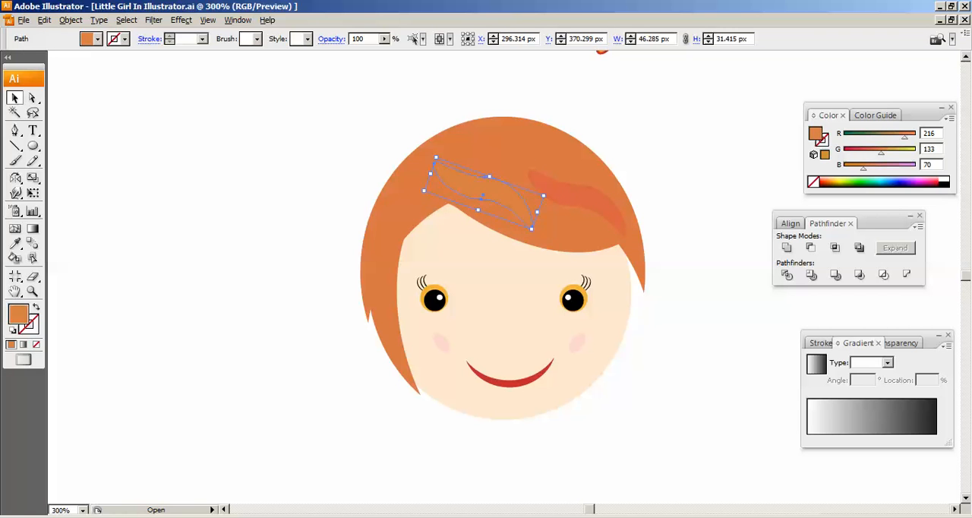
{"action": "left_click", "coordinate": [711, 179]}
- Reshape the lighter strand into a thinner wavy strip about 46 by 31 px
{"action": "left_click", "coordinate": [490, 188]}
{"action": "key", "text": "ctrl+plus"}
{"action": "key", "text": "ctrl+plus"}
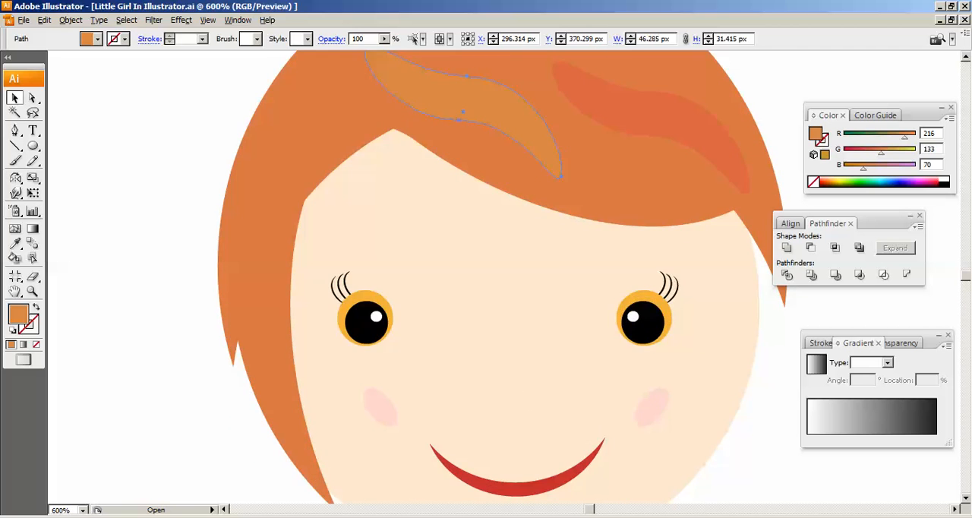
{"action": "left_click_drag", "start_coordinate": [490, 189], "coordinate": [498, 291]}
{"action": "key", "text": "a"}
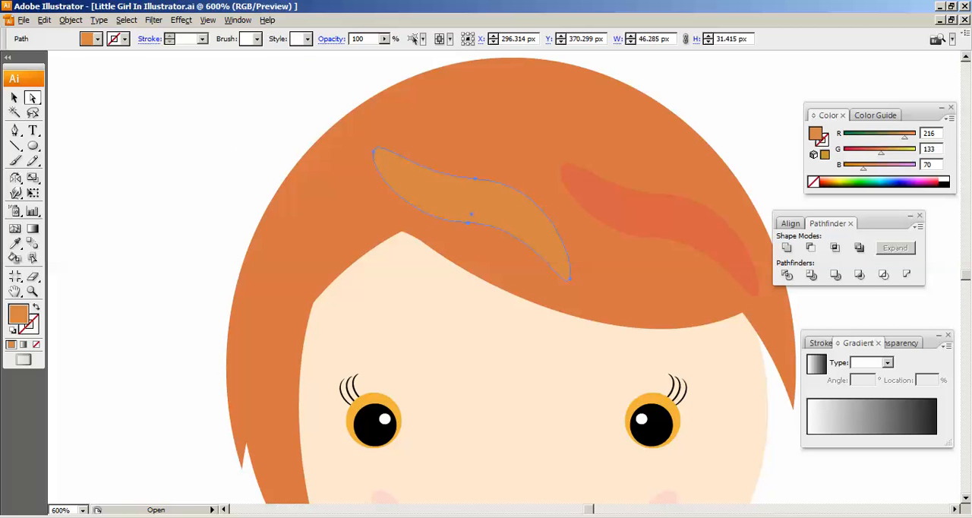
{"action": "left_click", "coordinate": [467, 223]}
{"action": "mouse_move", "coordinate": [467, 223]}
{"action": "left_mouse_down"}
{"action": "mouse_move", "coordinate": [475, 190]}
{"action": "mouse_move", "coordinate": [464, 214]}
{"action": "mouse_move", "coordinate": [479, 230]}
{"action": "left_mouse_up"}
{"action": "key", "text": "ctrl+z"}
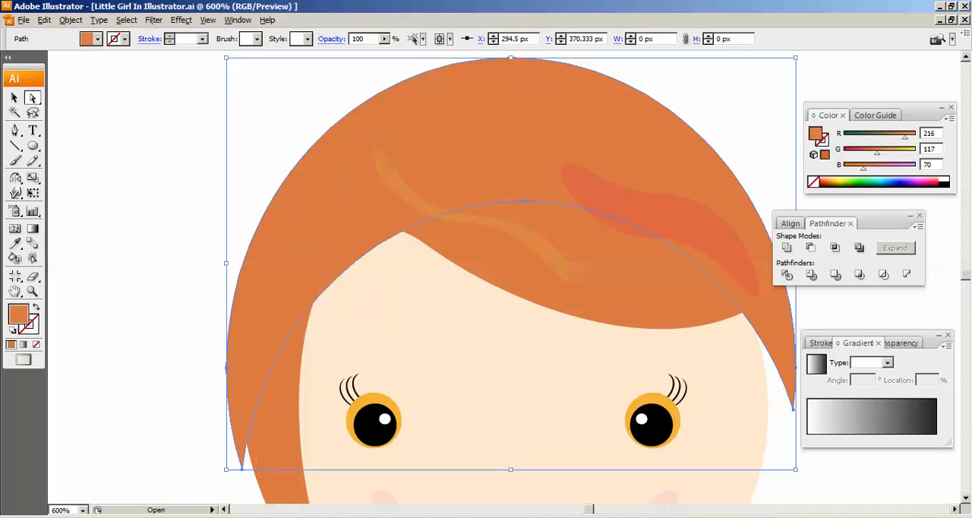
{"action": "key", "text": "ctrl+z"}
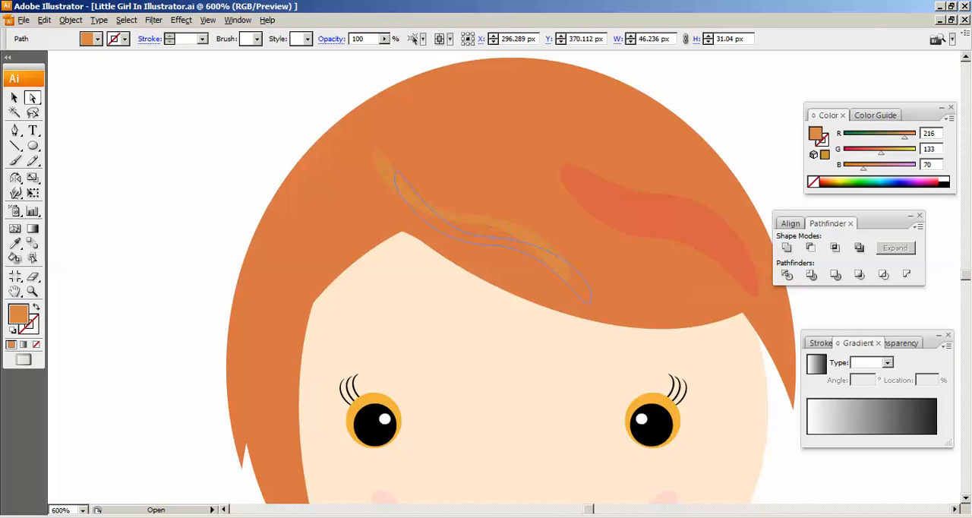
- Turn the thin strand so it slopes up to the right and place it on the left side of the hair
{"action": "key", "text": "v"}
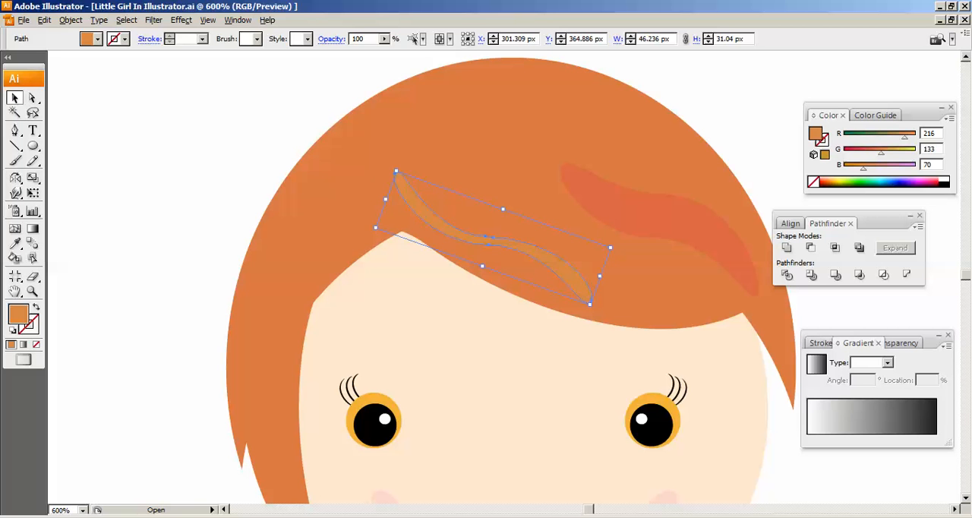
{"action": "left_click_drag", "start_coordinate": [595, 310], "coordinate": [393, 310]}
{"action": "left_click_drag", "start_coordinate": [456, 290], "coordinate": [308, 271]}
{"action": "left_click", "coordinate": [178, 235]}
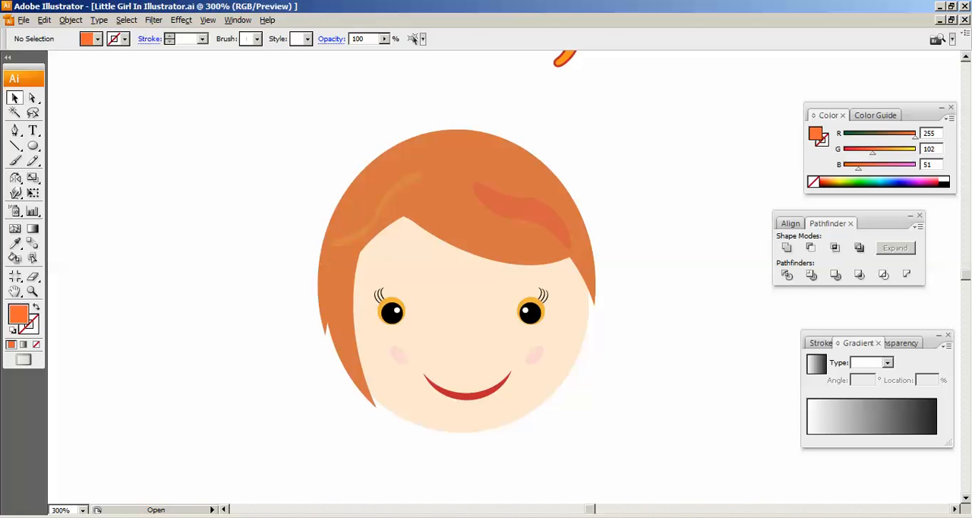
- Paste a copy of the face circle in front and enlarge it from its centre to about 155 px across
{"action": "left_click", "coordinate": [462, 342]}
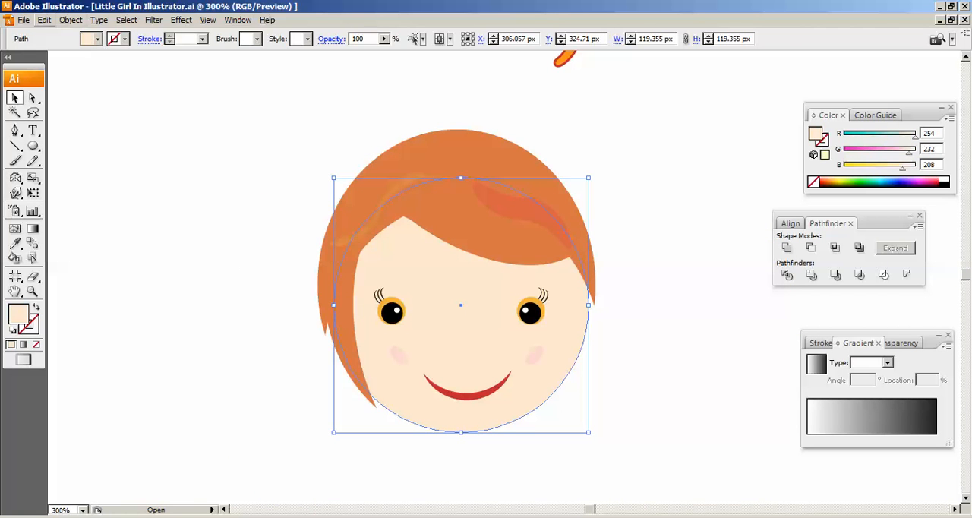
{"action": "left_click", "coordinate": [44, 19]}
{"action": "left_click", "coordinate": [84, 71]}
{"action": "left_click", "coordinate": [44, 20]}
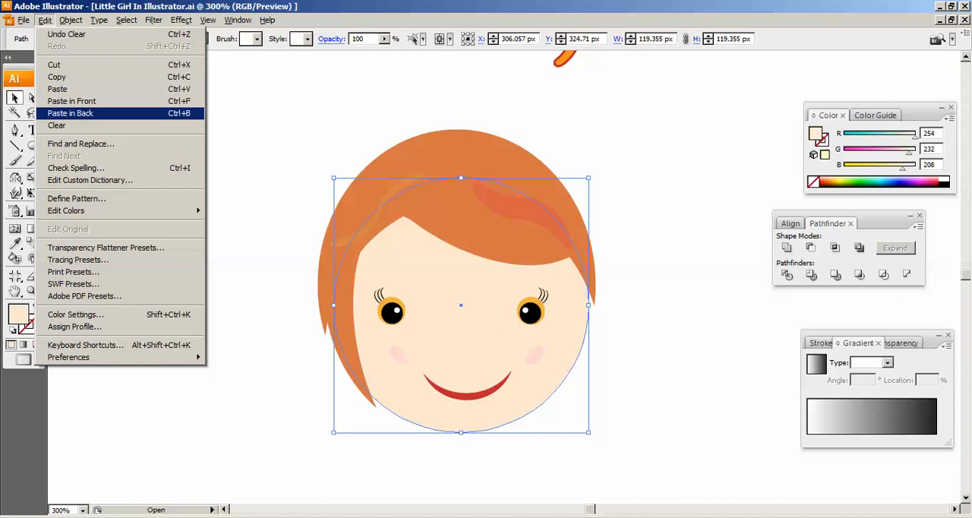
{"action": "left_click", "coordinate": [76, 100]}
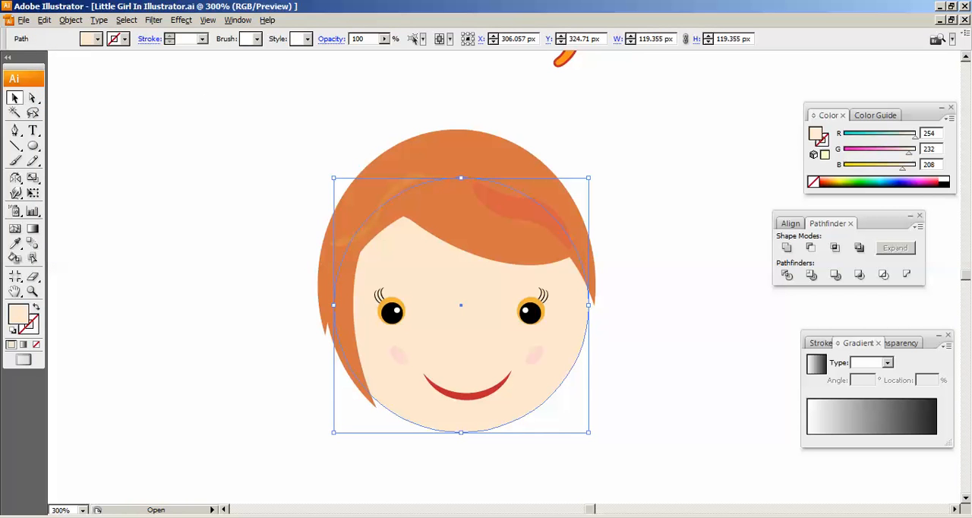
{"action": "left_click_drag", "start_coordinate": [589, 433], "coordinate": [628, 471]}
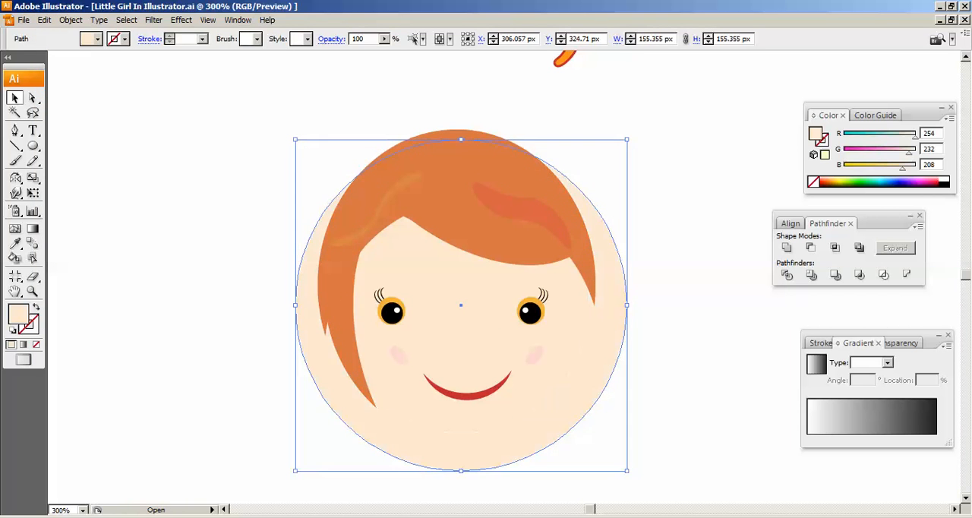
- Fill the enlarged circle with orange (R 247, G 147, B 30) and move it up until its top extends above the hair
{"action": "left_click", "coordinate": [97, 39]}
{"action": "left_click", "coordinate": [134, 53]}
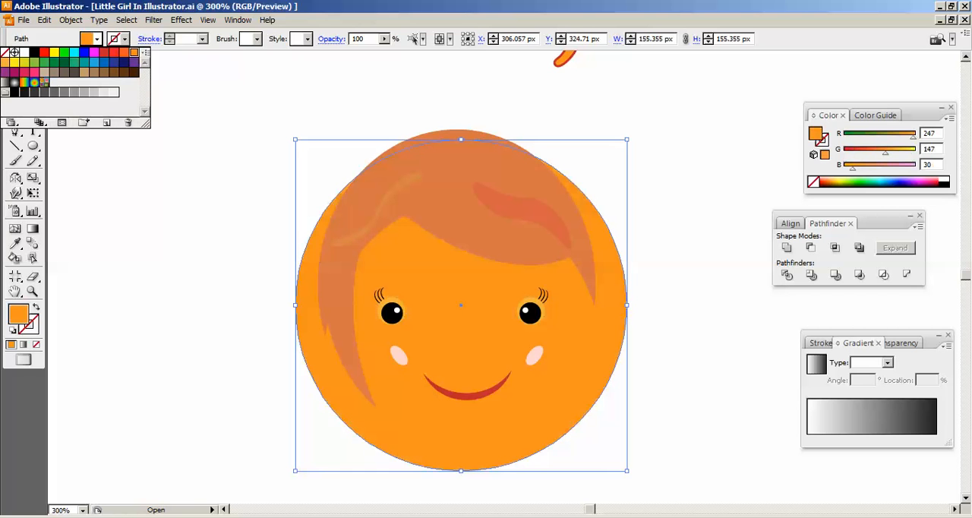
{"action": "key", "text": "Up"}
{"action": "key", "text": "Up"}
{"action": "key", "text": "Up"}
{"action": "key", "text": "Up"}
{"action": "key", "text": "Up"}
{"action": "key", "text": "Up"}
{"action": "key", "text": "Up"}
{"action": "key", "text": "Up"}
{"action": "key", "text": "Up"}
{"action": "key", "text": "Up"}
{"action": "key", "text": "Up"}
{"action": "key", "text": "Up"}
{"action": "key", "text": "Up"}
{"action": "key", "text": "Up"}
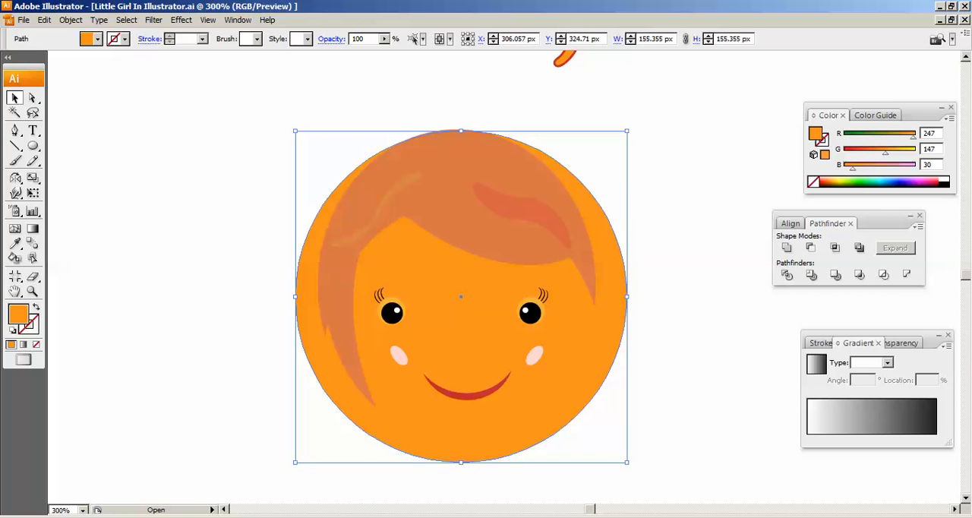
{"action": "key", "text": "Up"}
{"action": "key", "text": "Up"}
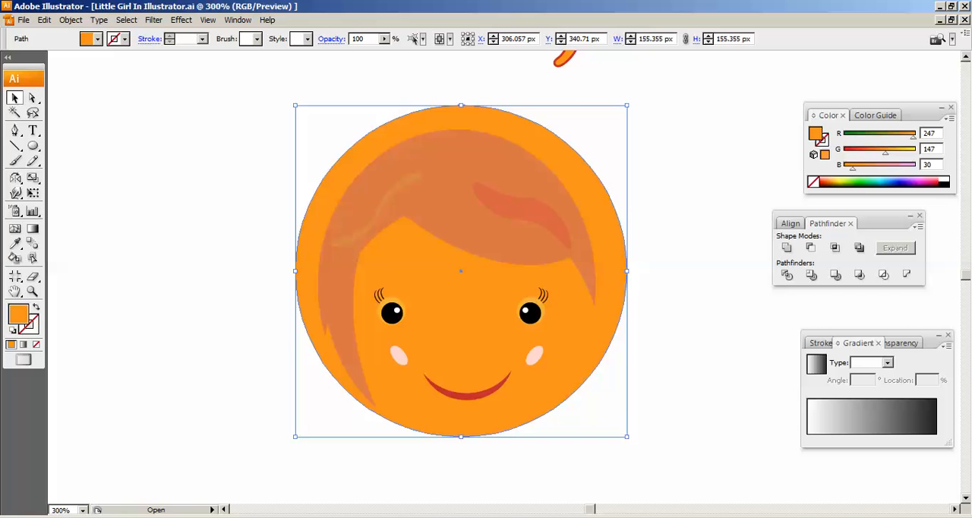
- Send the orange circle behind the face and hair, nudge it slightly upward and deselect it
{"action": "right_click", "coordinate": [605, 226]}
{"action": "mouse_move", "coordinate": [639, 359]}
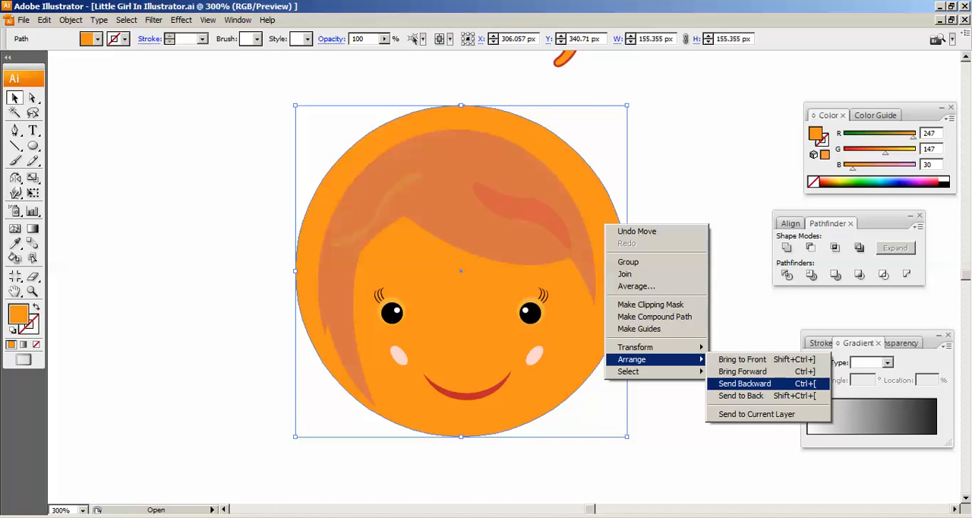
{"action": "left_click", "coordinate": [741, 396]}
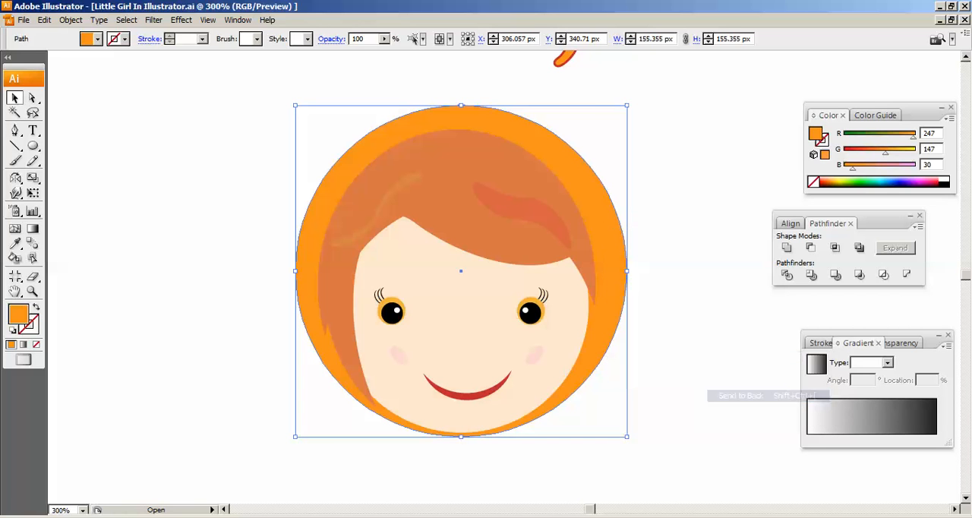
{"action": "key", "text": "Up"}
{"action": "key", "text": "Up"}
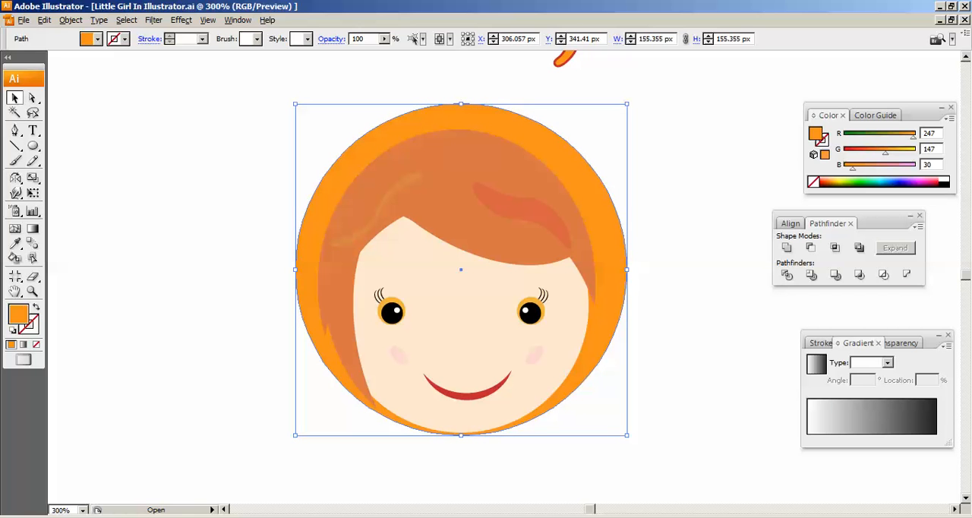
{"action": "key", "text": "ctrl+shift+a"}
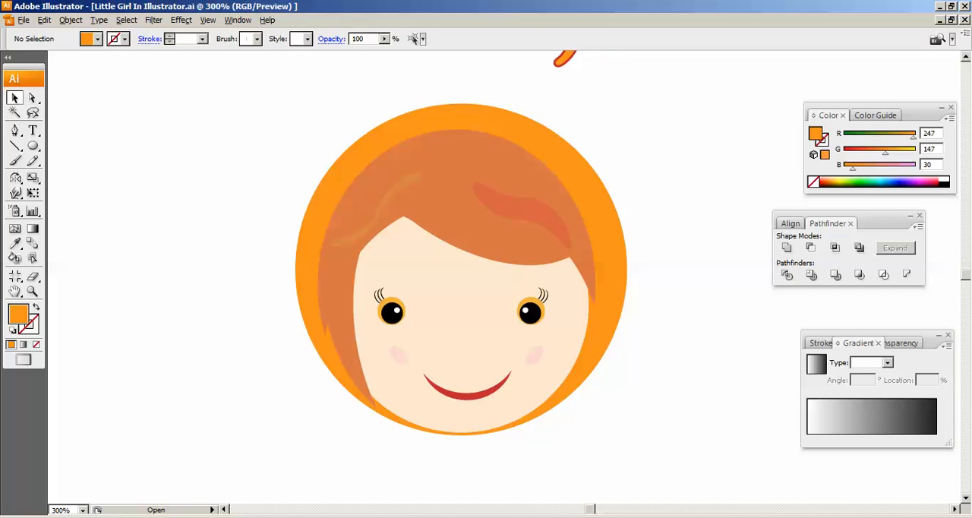
- Shrink the back circle to an oval about 143 by 153 px and fill it with purple (R 147, G 39, B 143)
{"action": "left_click", "coordinate": [609, 294]}
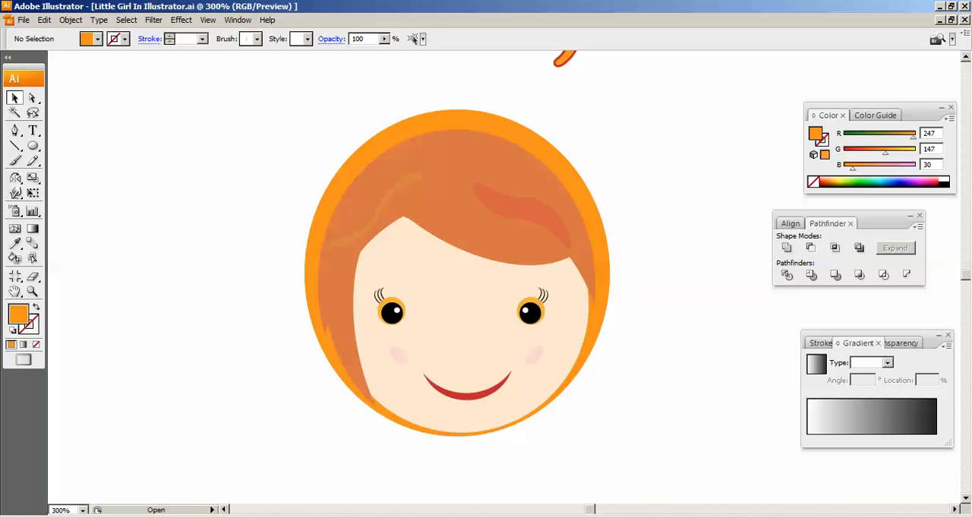
{"action": "left_click", "coordinate": [603, 289]}
{"action": "left_click", "coordinate": [97, 39]}
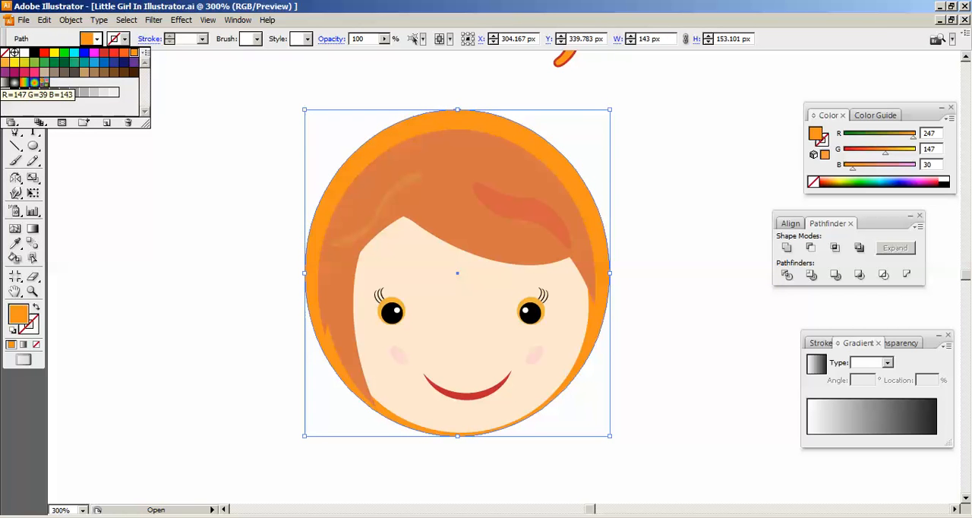
{"action": "left_click", "coordinate": [4, 72]}
{"action": "left_click", "coordinate": [190, 183]}
{"action": "left_click", "coordinate": [312, 267]}
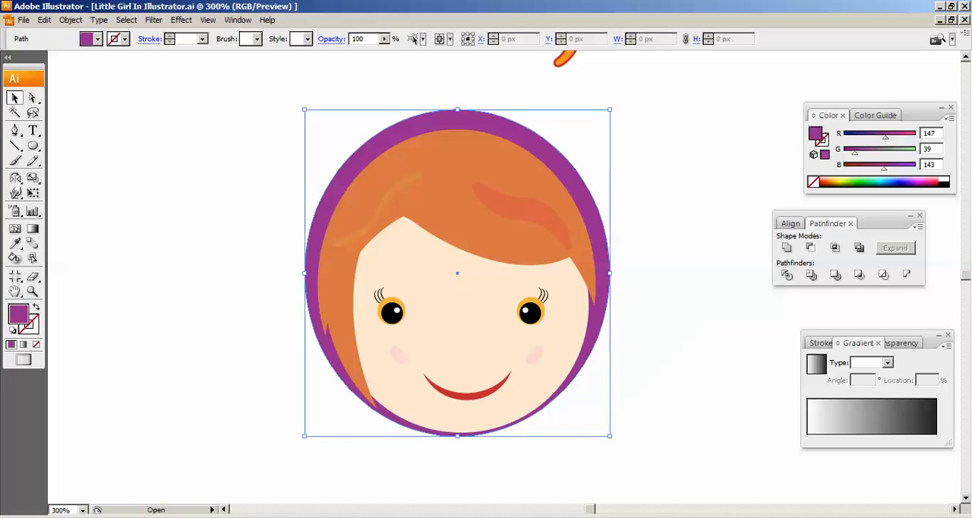
- Shift the purple oval's left anchor point inward toward the hair, to X about 234 px
{"action": "left_click", "coordinate": [33, 98]}
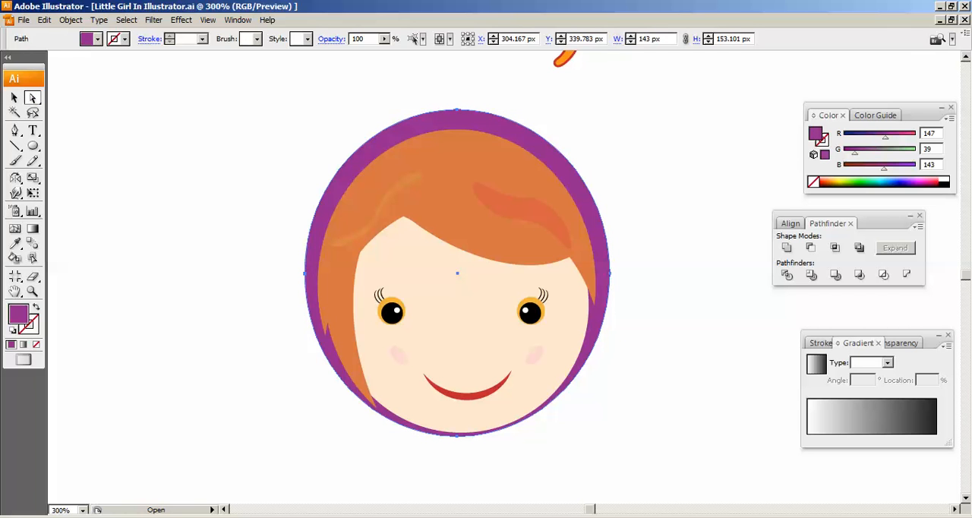
{"action": "left_click", "coordinate": [305, 274]}
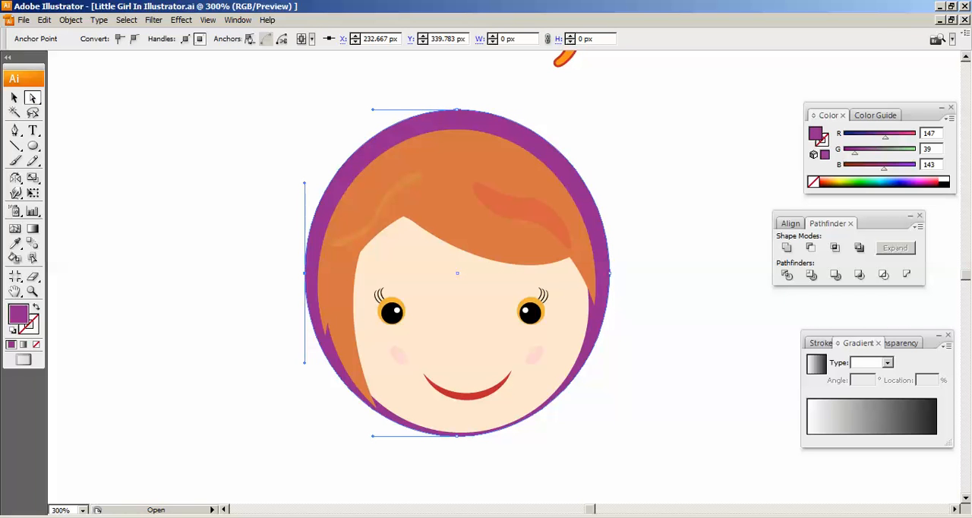
{"action": "key", "text": "Right"}
{"action": "key", "text": "Right"}
{"action": "key", "text": "Right"}
{"action": "key", "text": "Right"}
{"action": "key", "text": "Right"}
{"action": "key", "text": "Right"}
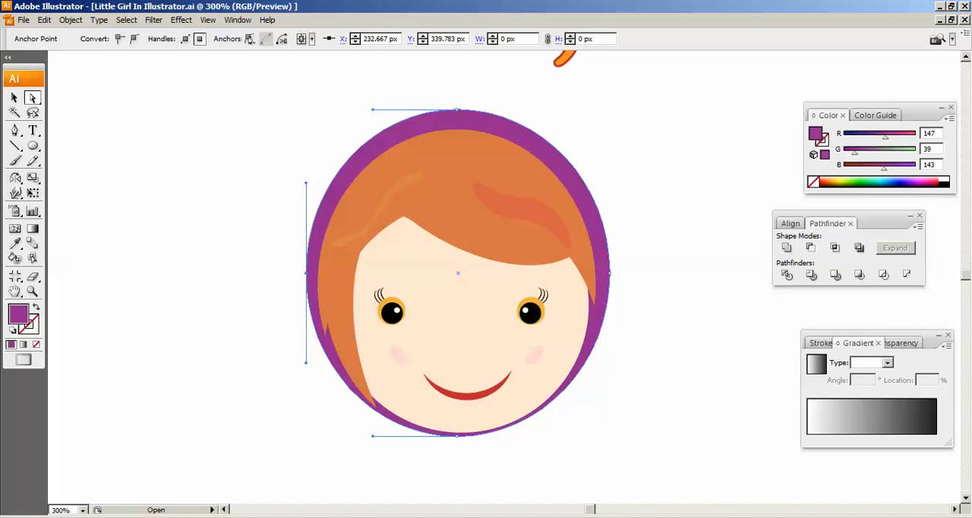
{"action": "key", "text": "Right"}
{"action": "key", "text": "Right"}
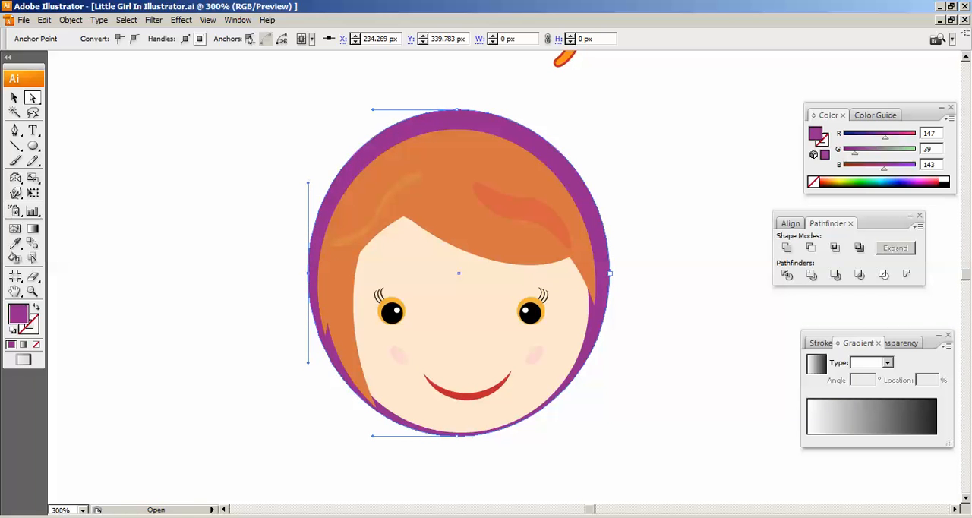
- Shift the purple oval's right anchor point inward toward the hair, to X about 373 px
{"action": "left_click", "coordinate": [610, 274]}
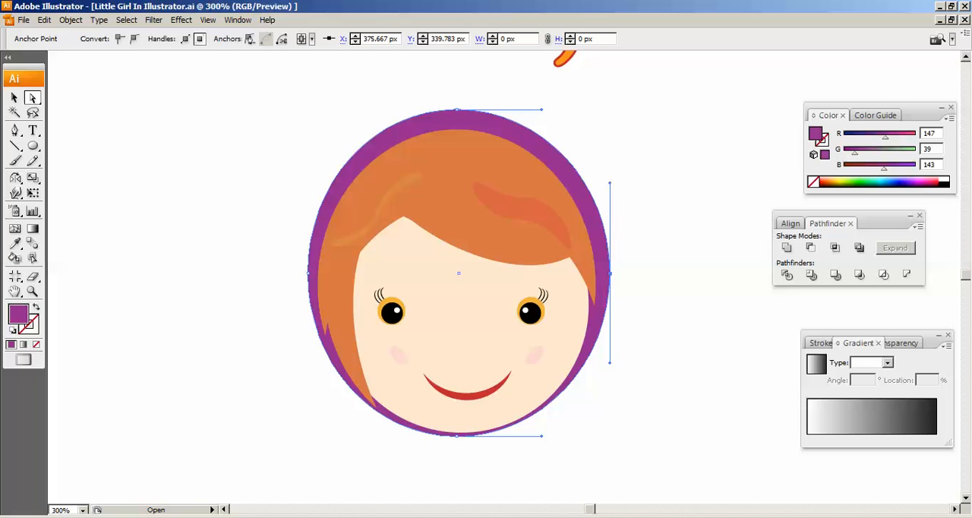
{"action": "key", "text": "Left"}
{"action": "key", "text": "Left"}
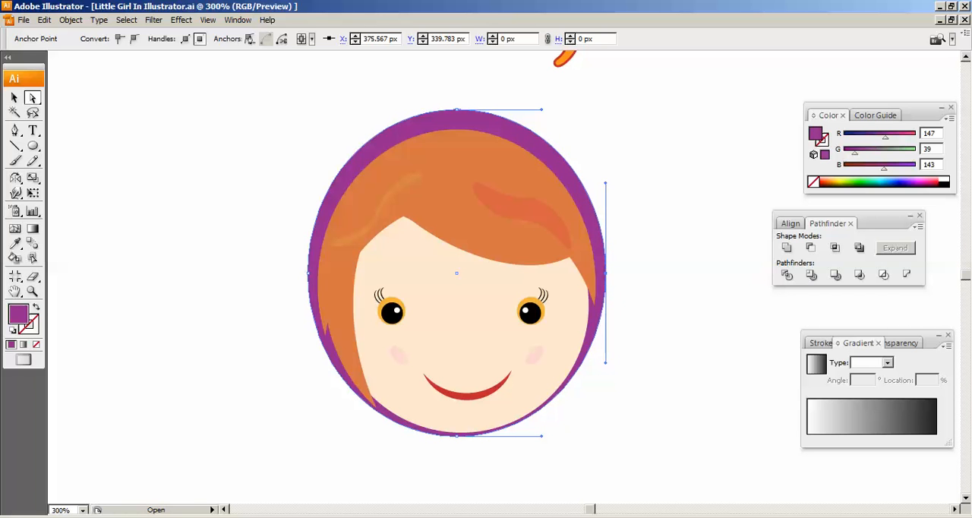
{"action": "key", "text": "Left"}
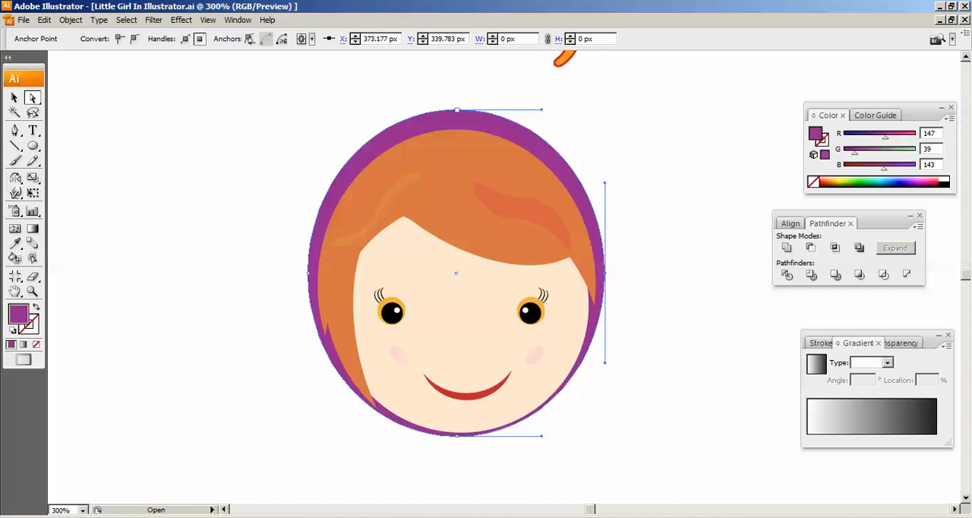
- Raise the purple oval's top anchor point to make the band above the hair taller
{"action": "left_click", "coordinate": [457, 110]}
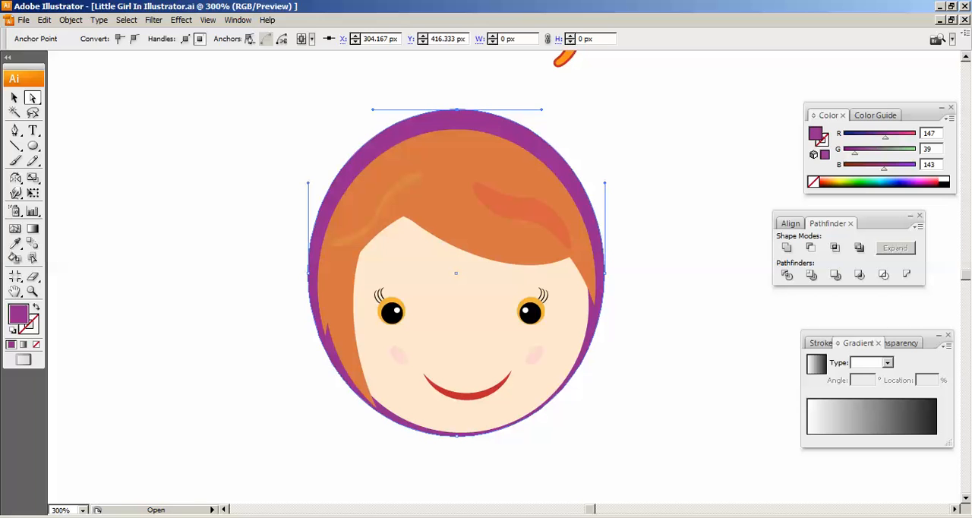
{"action": "key", "text": "Up"}
{"action": "key", "text": "Up"}
{"action": "key", "text": "Up"}
{"action": "key", "text": "Up"}
{"action": "key", "text": "Up"}
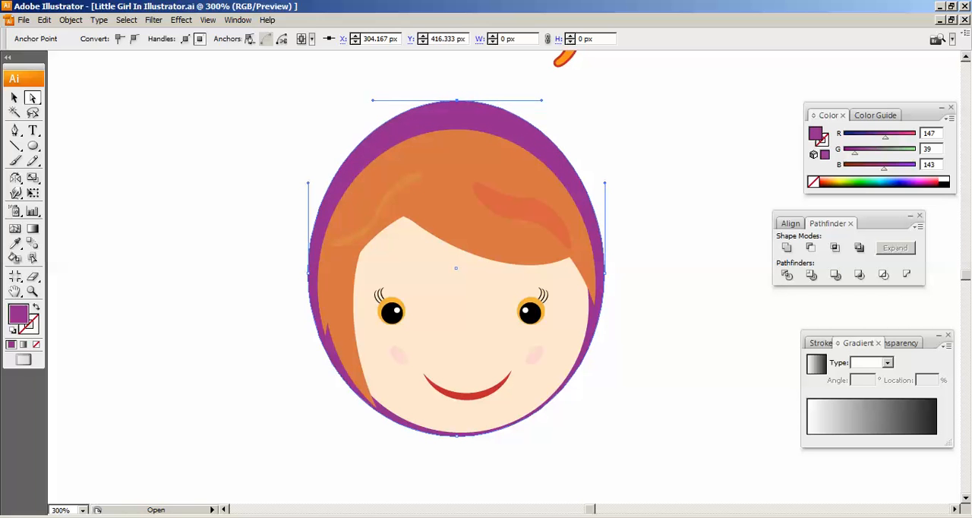
{"action": "key", "text": "Up"}
{"action": "key", "text": "Up"}
{"action": "key", "text": "Up"}
{"action": "key", "text": "Up"}
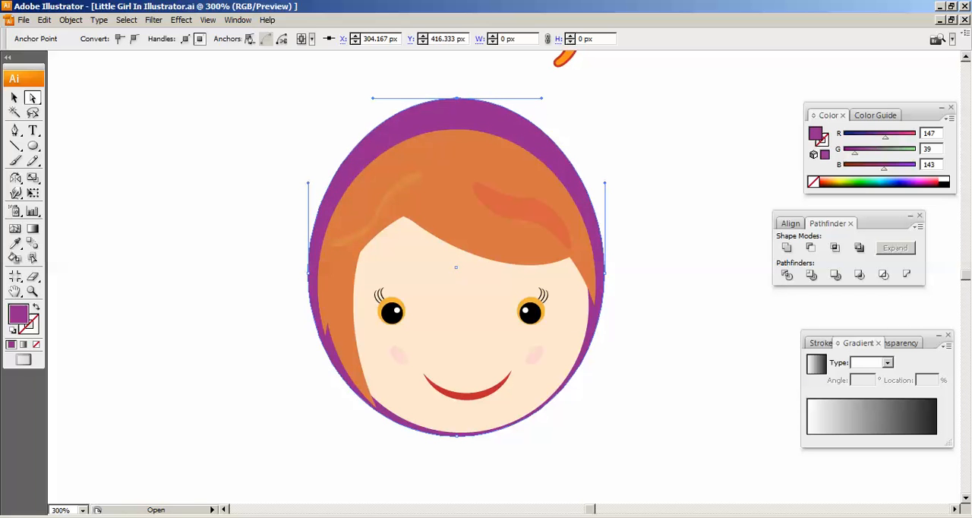
- Move the purple oval's bottom anchor point slightly down and to the right for an even rim under the chin, and deselect the oval
{"action": "left_click", "coordinate": [457, 436]}
{"action": "key", "text": "Down"}
{"action": "key", "text": "Down"}
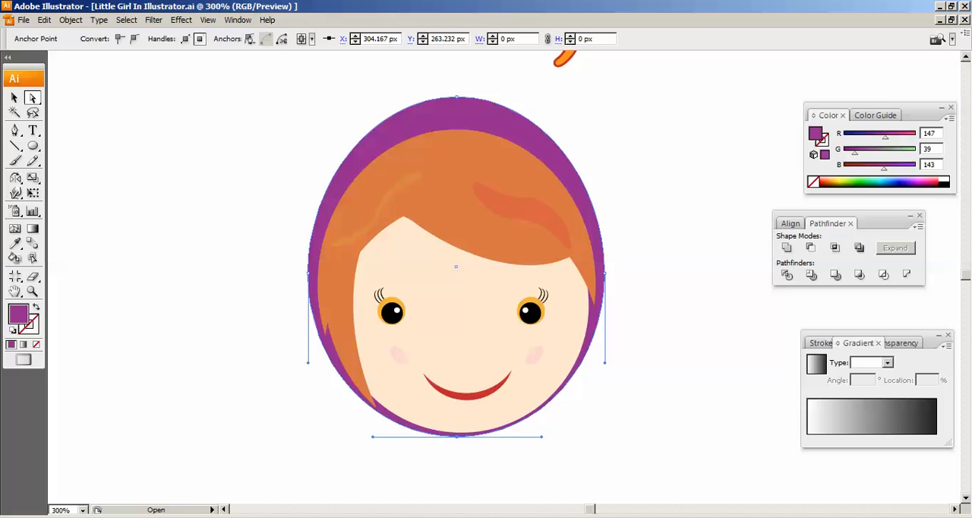
{"action": "key", "text": "Right"}
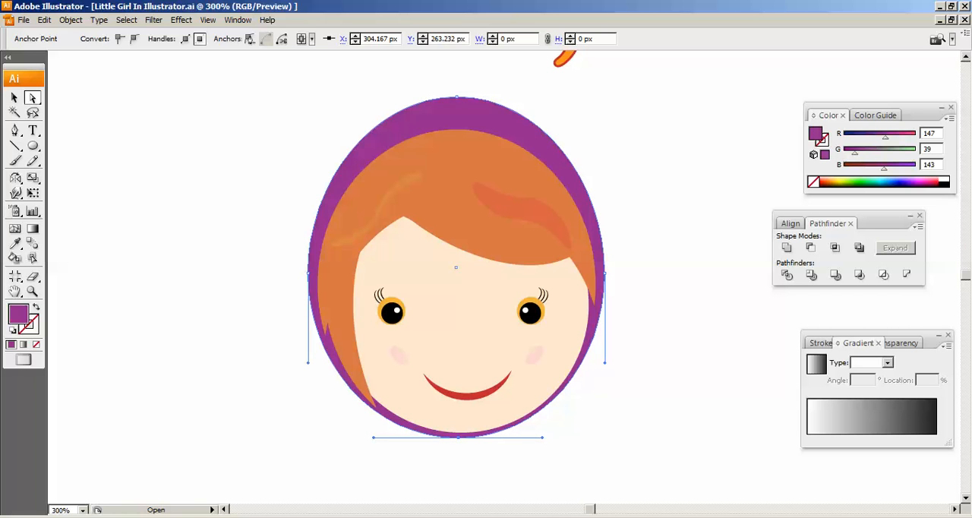
{"action": "key", "text": "Right"}
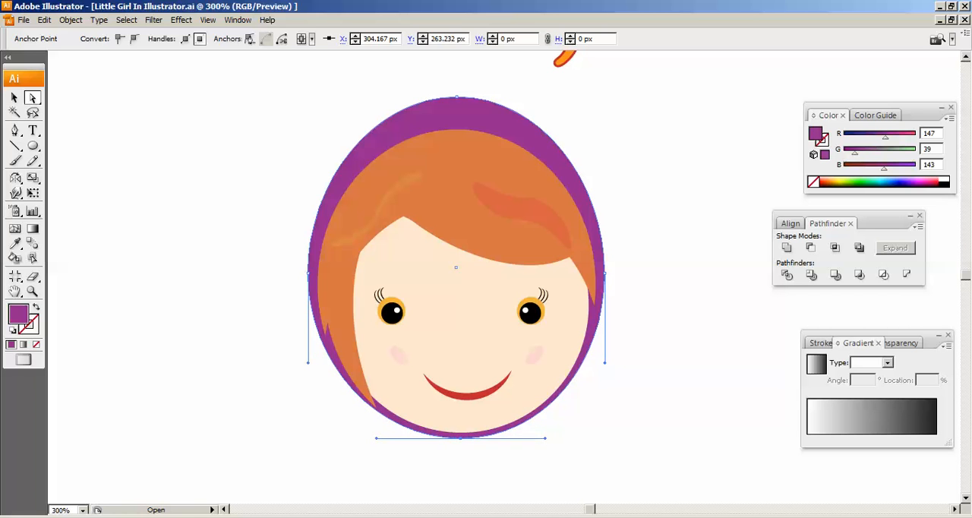
{"action": "left_click", "coordinate": [15, 97]}
{"action": "left_click", "coordinate": [175, 179]}
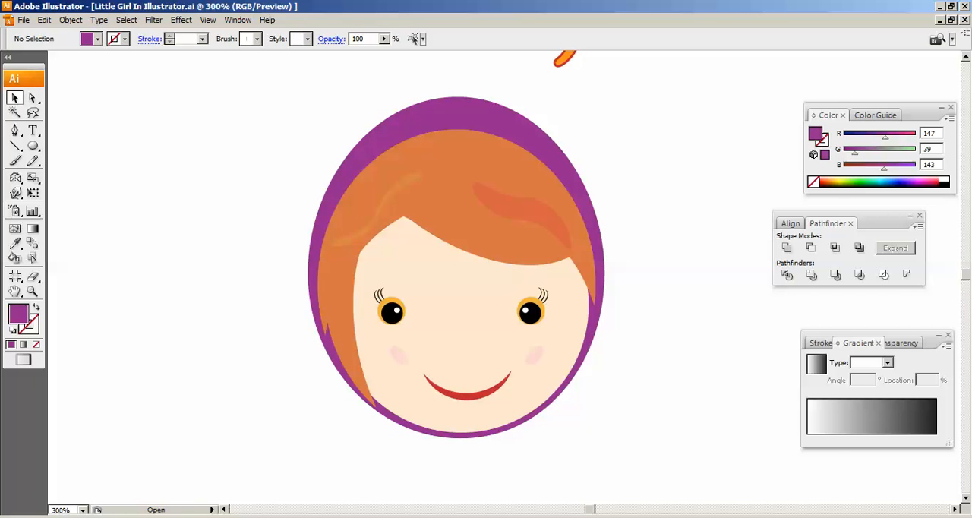
- Draw a purple ellipse about 78.5 by 75.5 px in the empty area to the left of the head
{"action": "key", "text": "ctrl+minus"}
{"action": "key", "text": "ctrl+minus"}
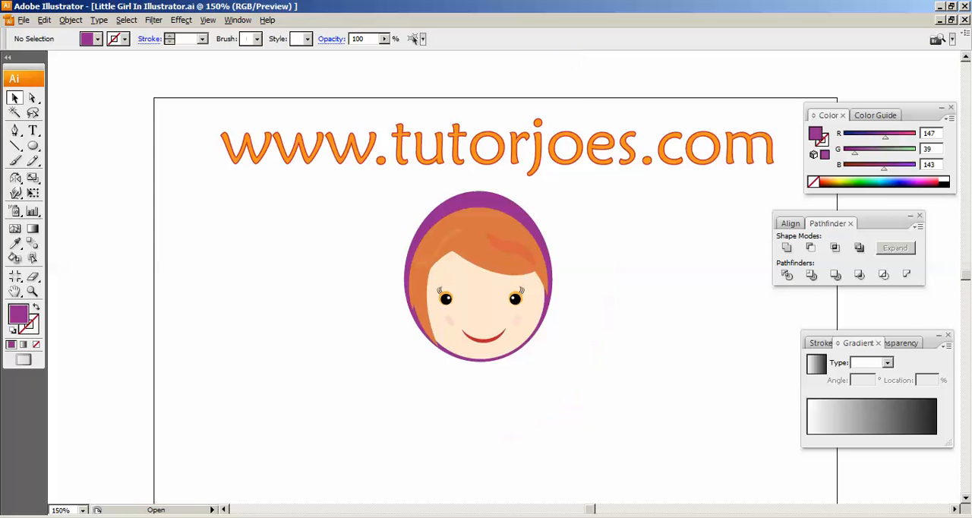
{"action": "left_click_drag", "start_coordinate": [501, 414], "coordinate": [497, 396]}
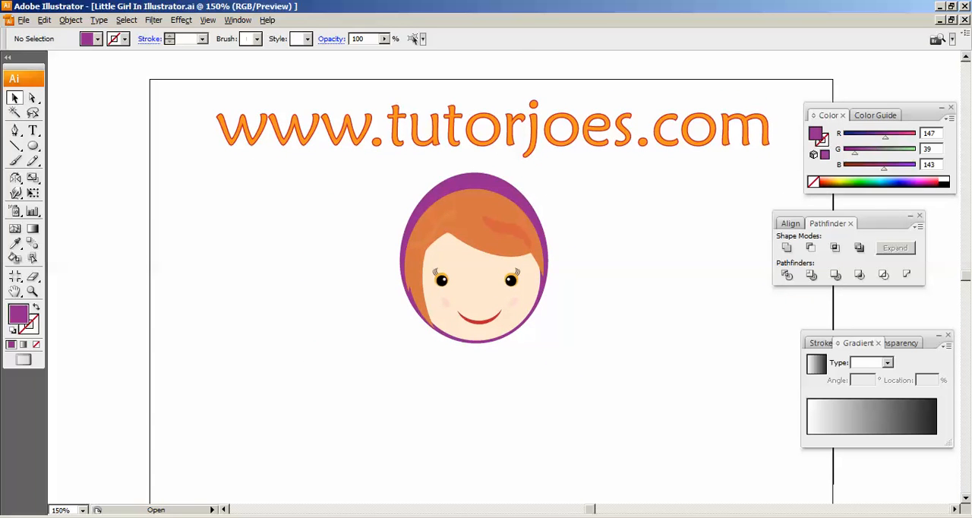
{"action": "key", "text": "ctrl+plus"}
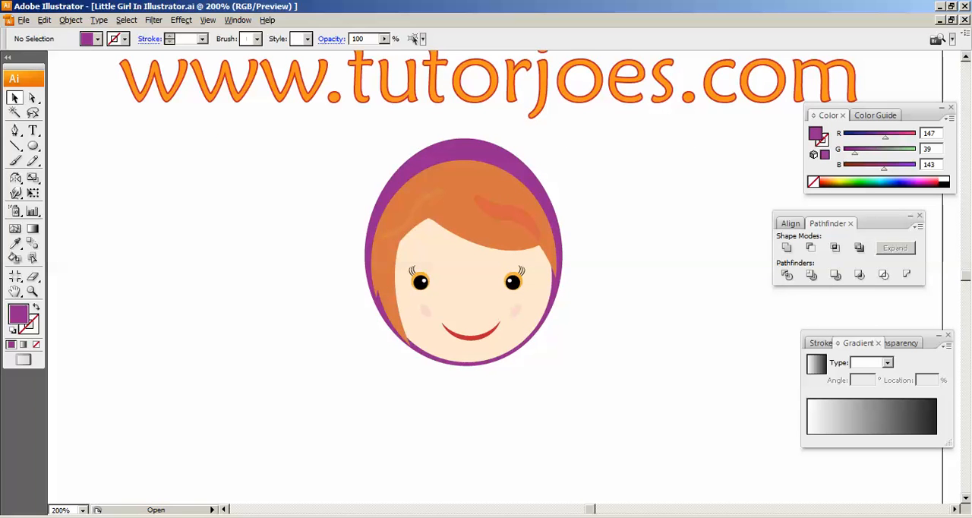
{"action": "left_click", "coordinate": [33, 146]}
{"action": "left_click_drag", "start_coordinate": [140, 231], "coordinate": [252, 339]}
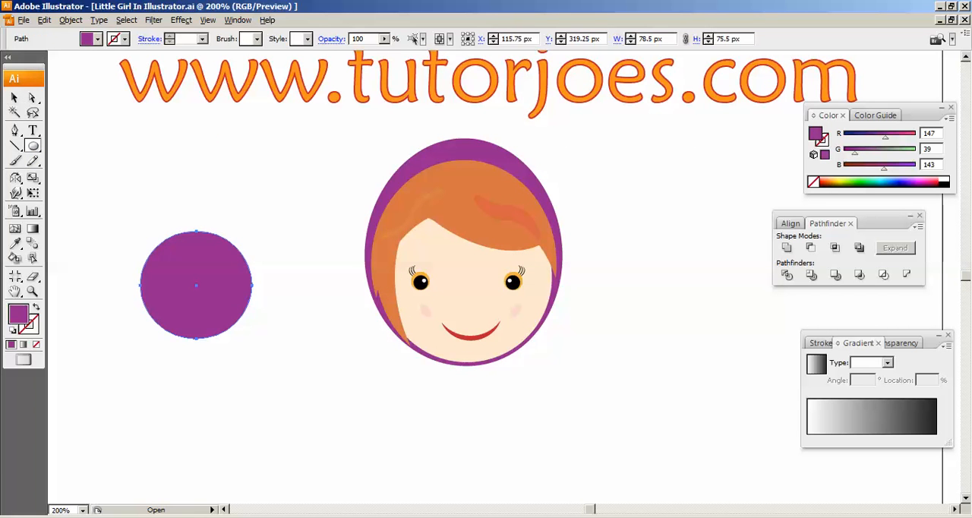
- Arrange the purple ellipse and two copies as an overlapping cluster, two above and one centred below, and select all three
{"action": "key", "text": "v"}
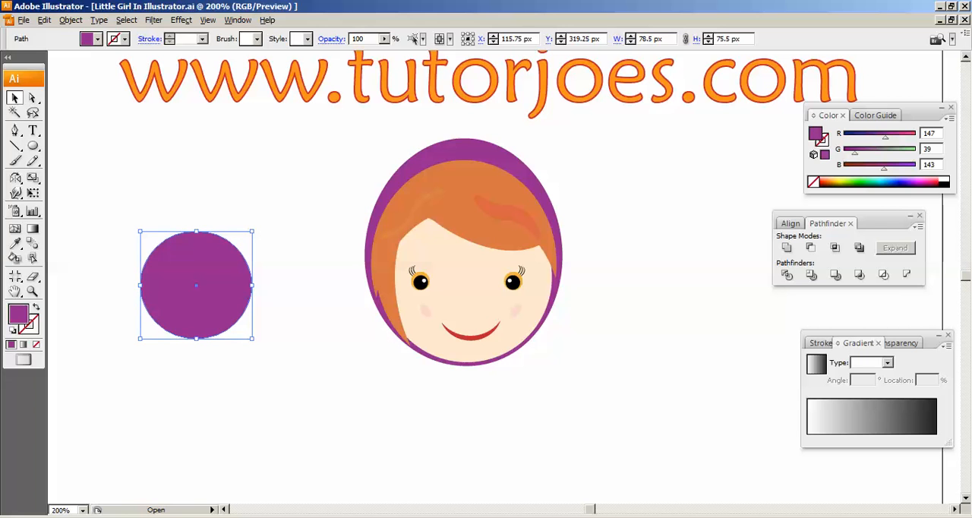
{"action": "left_click_drag", "start_coordinate": [197, 285], "coordinate": [152, 231]}
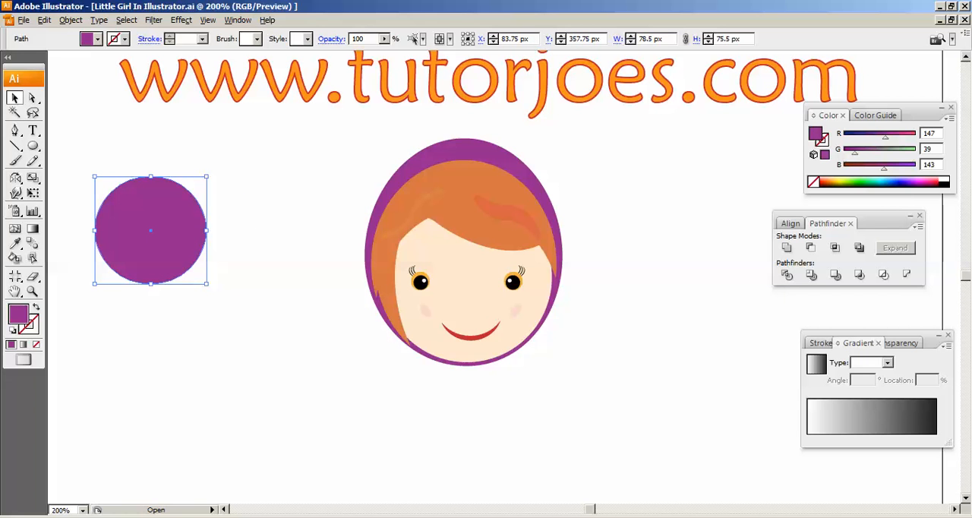
{"action": "left_click_drag", "start_coordinate": [150, 230], "coordinate": [181, 272]}
{"action": "left_click_drag", "start_coordinate": [293, 144], "coordinate": [113, 388]}
{"action": "key", "text": "space"}
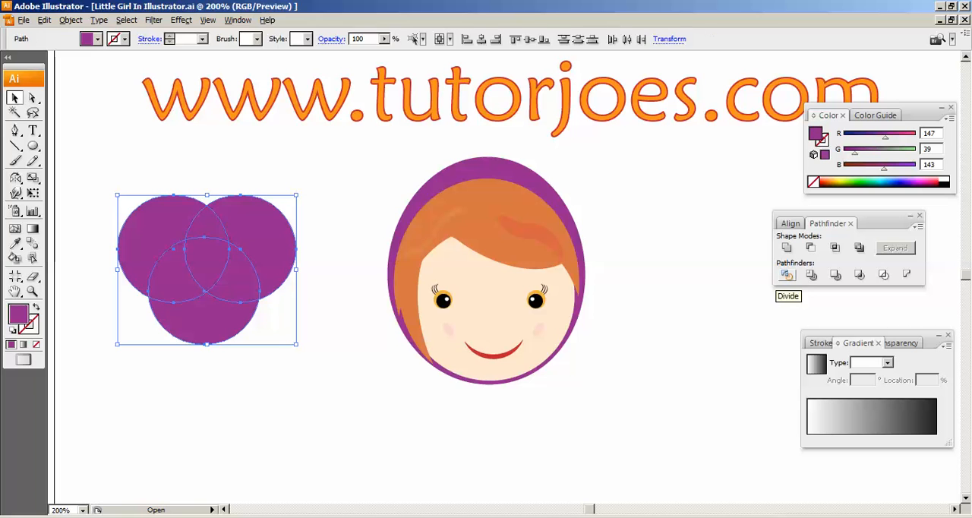
- Divide the three overlapping purple ellipses into separate pieces with Pathfinder, ungroup them and deselect
{"action": "left_click", "coordinate": [787, 275]}
{"action": "right_click", "coordinate": [221, 246]}
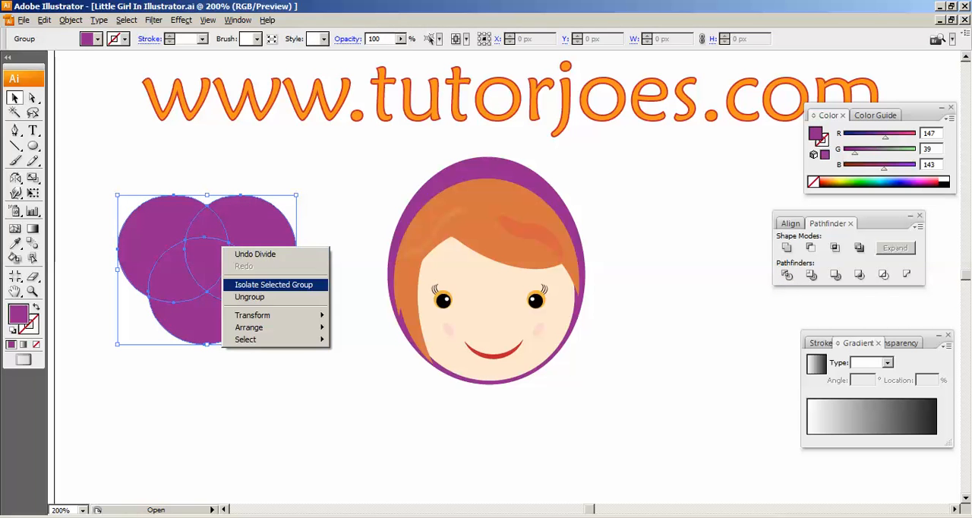
{"action": "left_click", "coordinate": [255, 298]}
{"action": "left_click", "coordinate": [335, 322]}
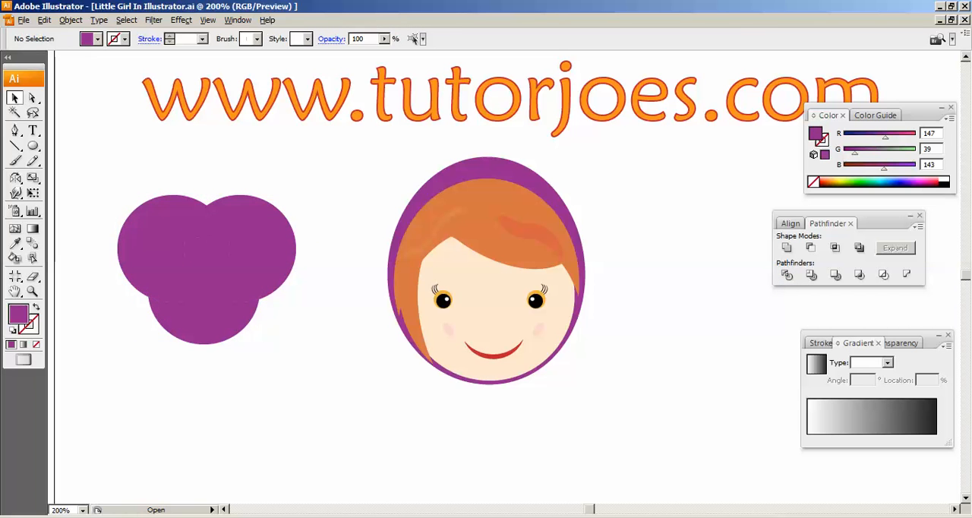
- Delete all the outer pieces of the divided ellipses, keeping only the central shield-shaped piece
{"action": "left_click_drag", "start_coordinate": [152, 228], "coordinate": [122, 177]}
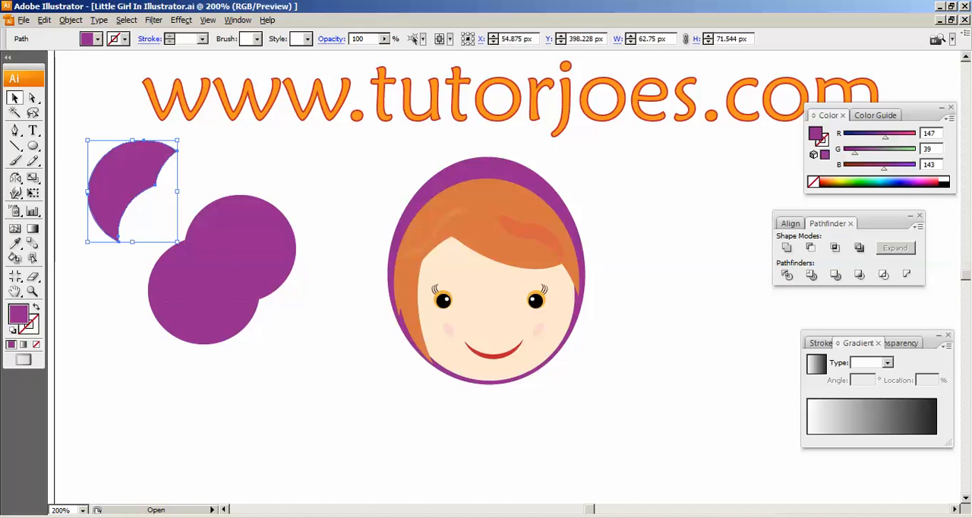
{"action": "key", "text": "Delete"}
{"action": "left_click", "coordinate": [261, 235]}
{"action": "key", "text": "Delete"}
{"action": "left_click", "coordinate": [207, 226]}
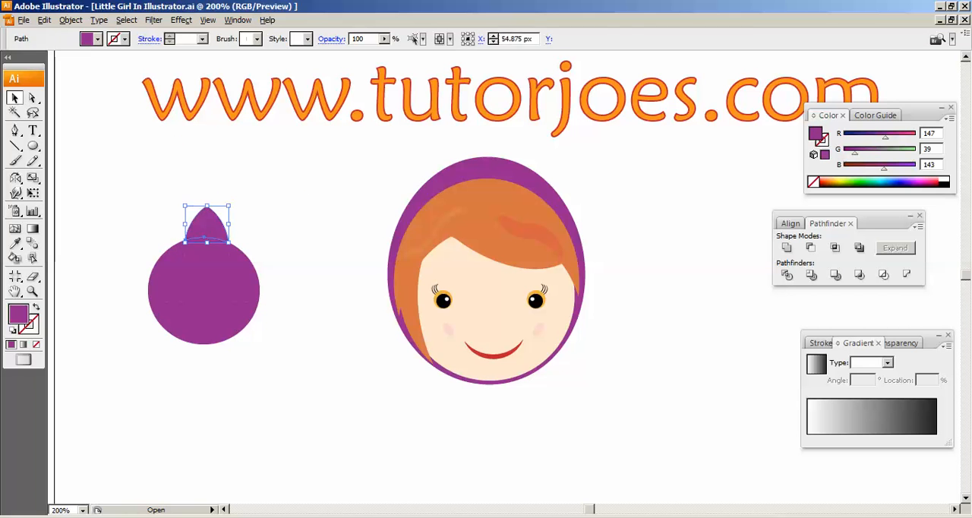
{"action": "key", "text": "Delete"}
{"action": "left_click", "coordinate": [240, 269]}
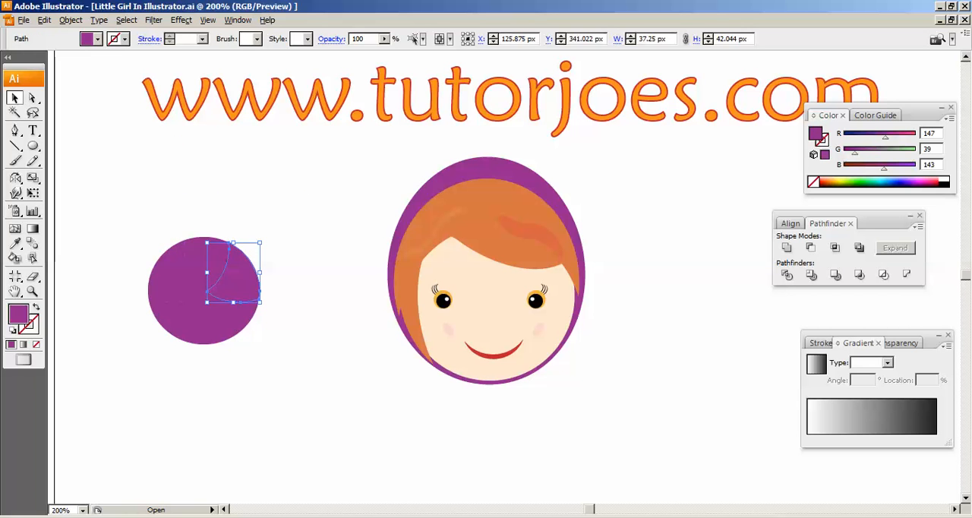
{"action": "left_click", "coordinate": [207, 259]}
{"action": "left_click", "coordinate": [167, 270]}
{"action": "key", "text": "Delete"}
{"action": "left_click", "coordinate": [203, 321]}
{"action": "key", "text": "Delete"}
{"action": "left_click", "coordinate": [240, 271]}
{"action": "key", "text": "Delete"}
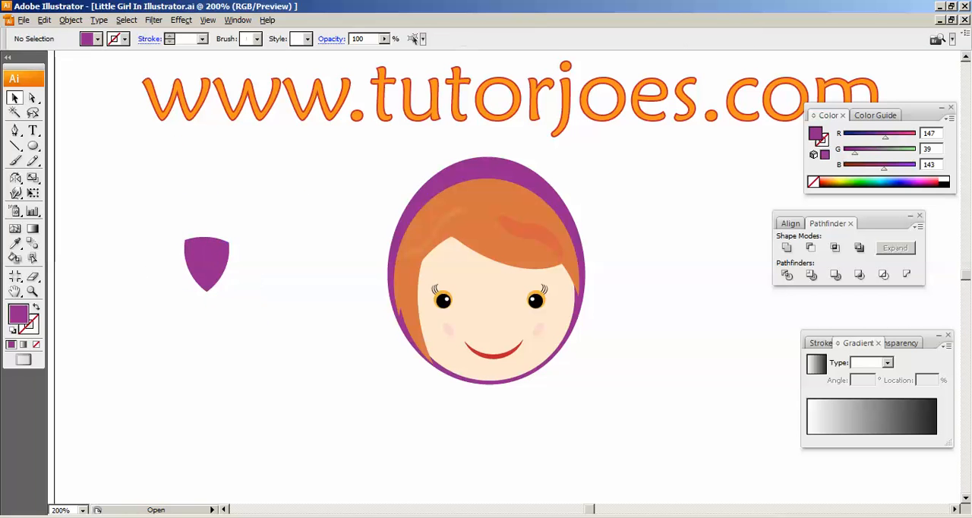
- Move the purple shield-shaped piece to just below the chin, overlapping the purple rim
{"action": "left_click", "coordinate": [207, 260]}
{"action": "key", "text": "ctrl+plus"}
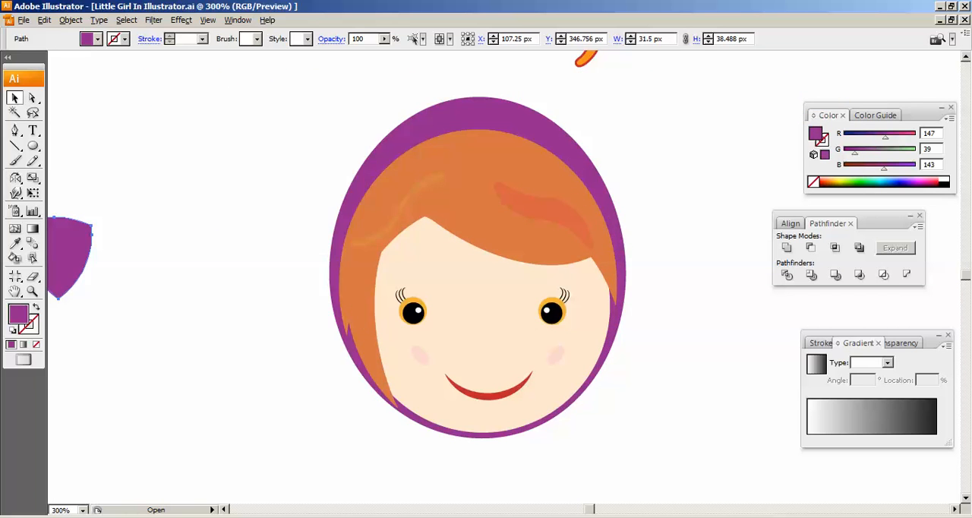
{"action": "left_click_drag", "start_coordinate": [207, 259], "coordinate": [422, 290]}
{"action": "key", "text": "ctrl+plus"}
{"action": "key", "text": "ctrl+plus"}
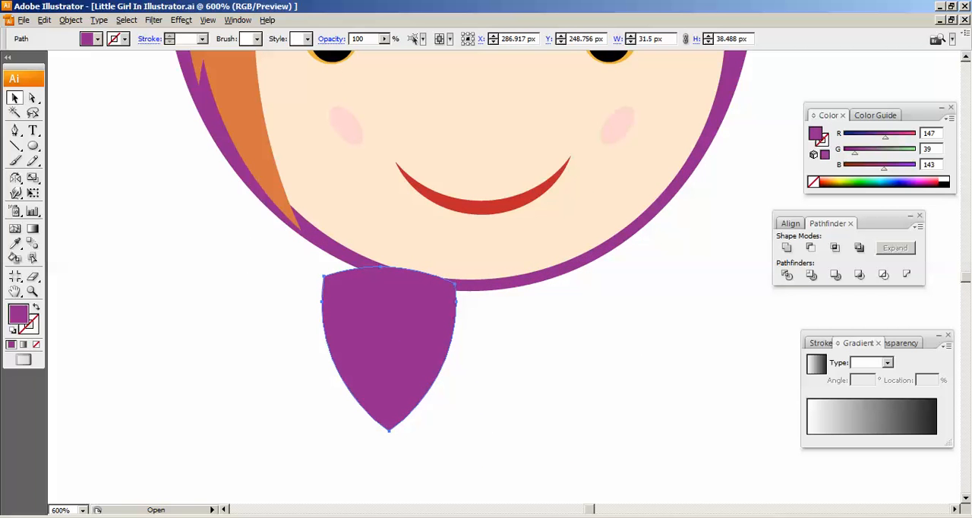
- Rotate the purple piece so one corner points up to the rim under the chin, and shift it slightly right
{"action": "left_click_drag", "start_coordinate": [459, 264], "coordinate": [497, 325]}
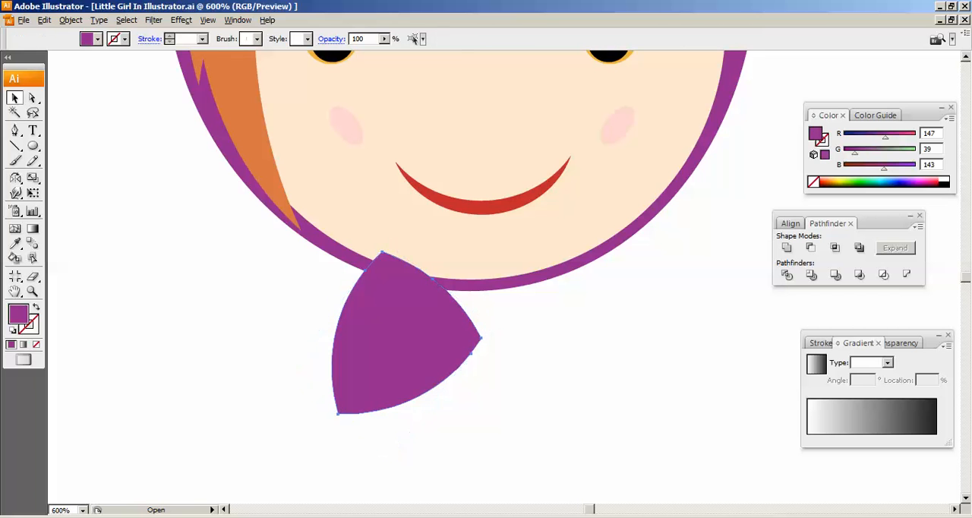
{"action": "left_click_drag", "start_coordinate": [496, 326], "coordinate": [283, 374]}
{"action": "left_click_drag", "start_coordinate": [379, 361], "coordinate": [390, 360]}
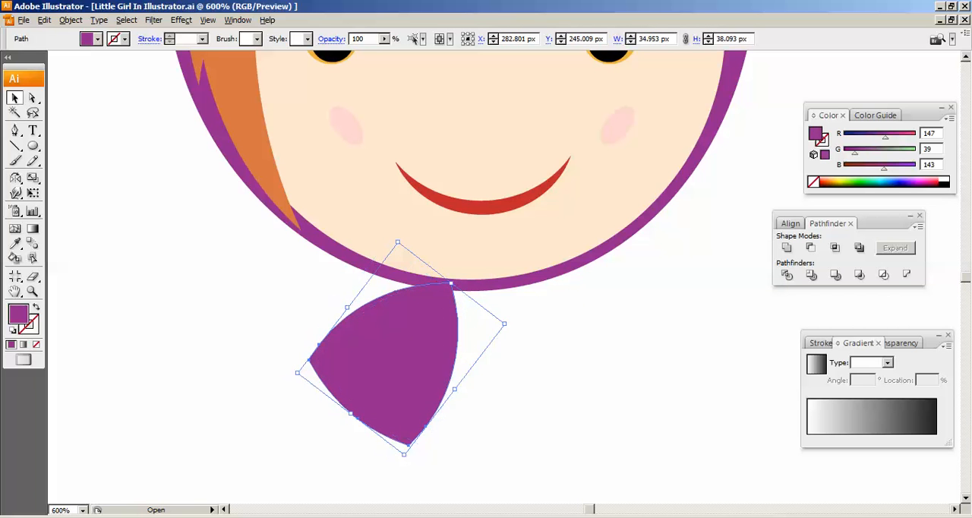
- Bend the two edges beside the piece's upper corner inward with their direction handles, and shift the piece slightly right under the chin
{"action": "key", "text": "a"}
{"action": "left_click", "coordinate": [319, 345]}
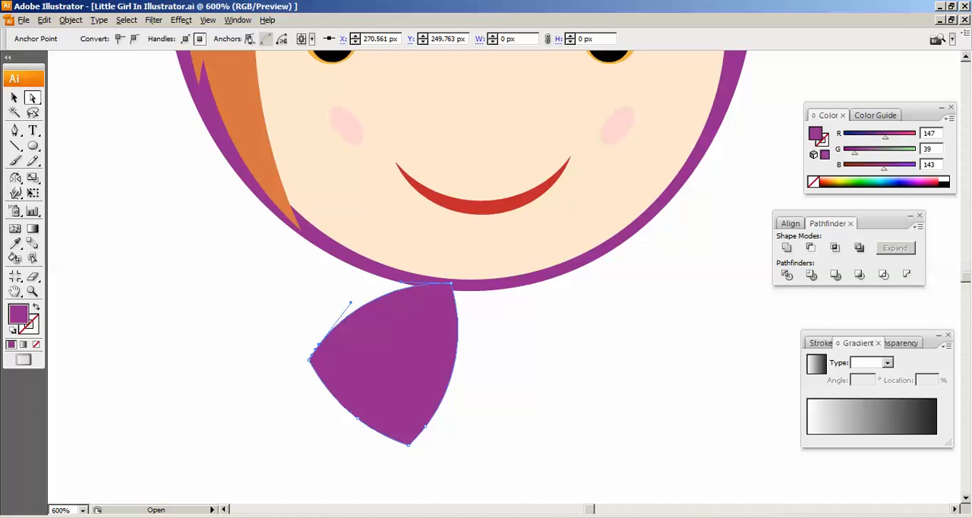
{"action": "left_click_drag", "start_coordinate": [402, 282], "coordinate": [415, 316]}
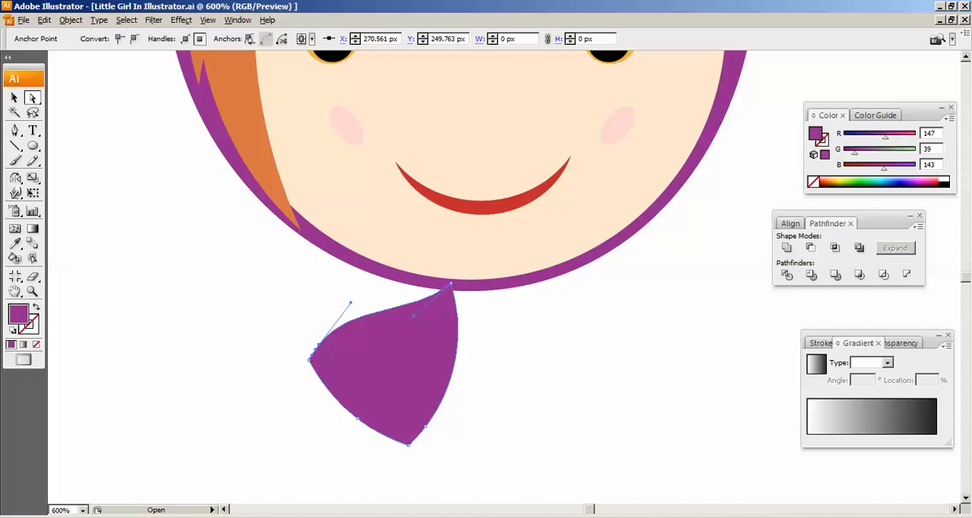
{"action": "left_click", "coordinate": [451, 284]}
{"action": "left_click_drag", "start_coordinate": [465, 330], "coordinate": [438, 329]}
{"action": "left_click", "coordinate": [15, 98]}
{"action": "left_click", "coordinate": [220, 319]}
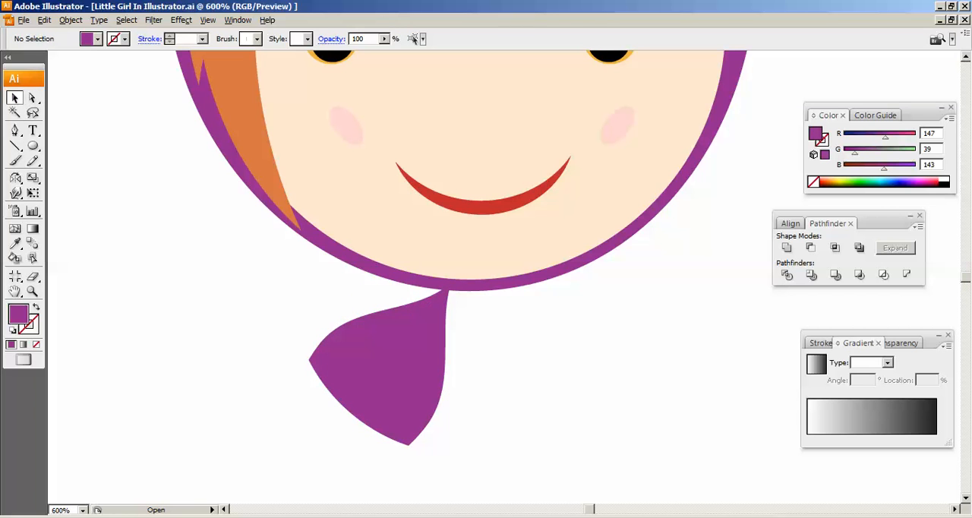
{"action": "left_click_drag", "start_coordinate": [380, 364], "coordinate": [394, 365]}
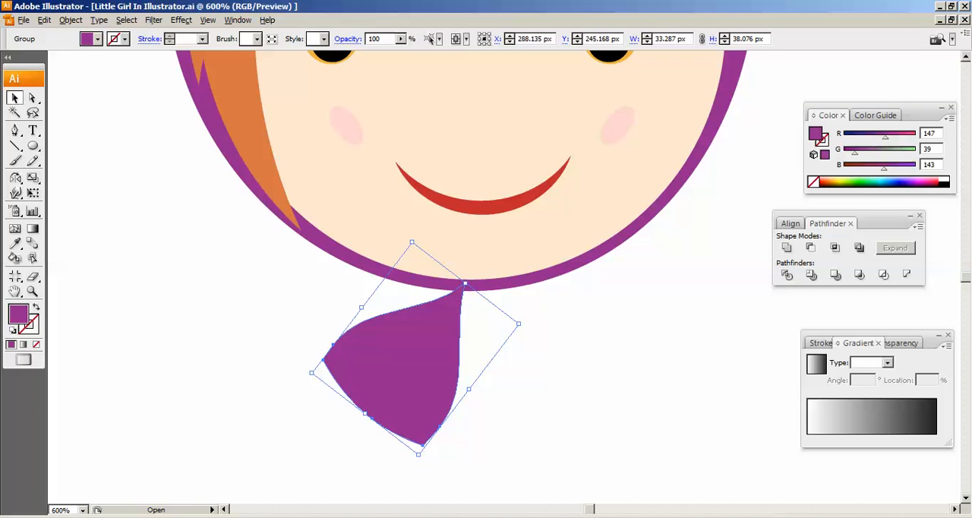
- Move the middle anchor point on the piece's lower-left edge 2 px down and 6 px left to bulge that edge
{"action": "key", "text": "a"}
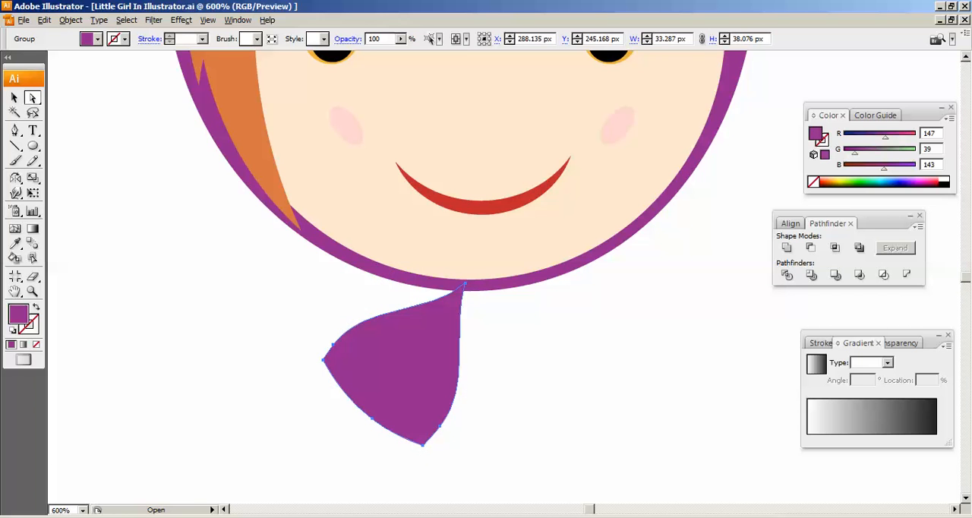
{"action": "left_click_drag", "start_coordinate": [387, 364], "coordinate": [382, 369]}
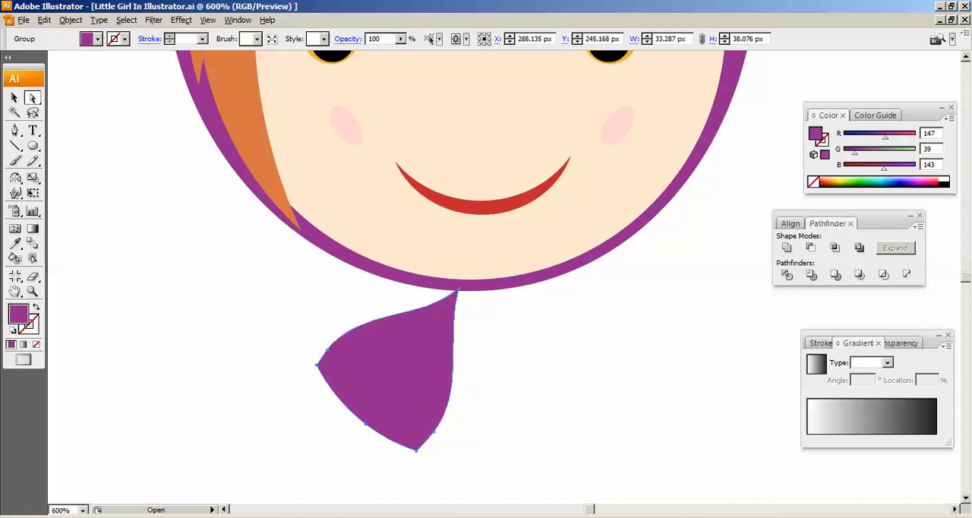
{"action": "key", "text": "ctrl+z"}
{"action": "left_click", "coordinate": [372, 418]}
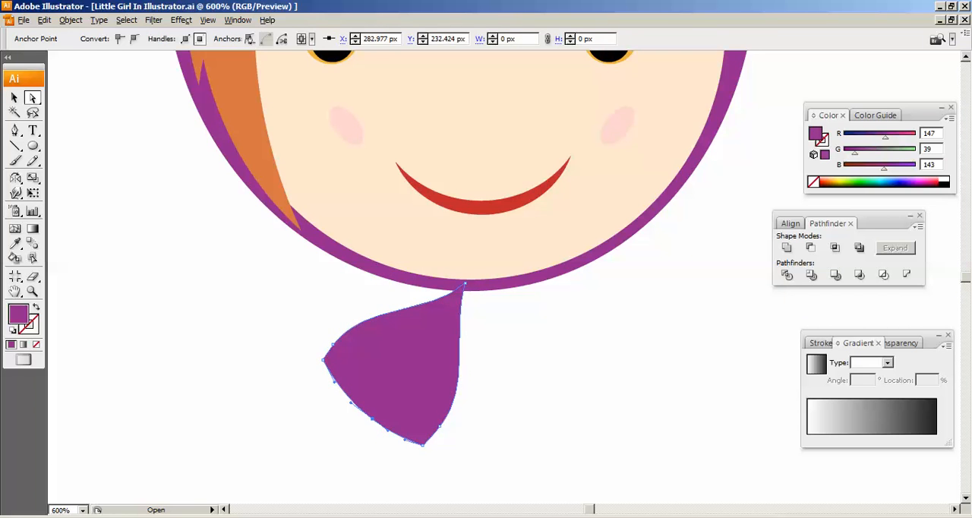
{"action": "key", "text": "Down"}
{"action": "key", "text": "Down"}
{"action": "key", "text": "Left"}
{"action": "key", "text": "Left"}
{"action": "key", "text": "Left"}
{"action": "key", "text": "Left"}
{"action": "key", "text": "Left"}
{"action": "key", "text": "Left"}
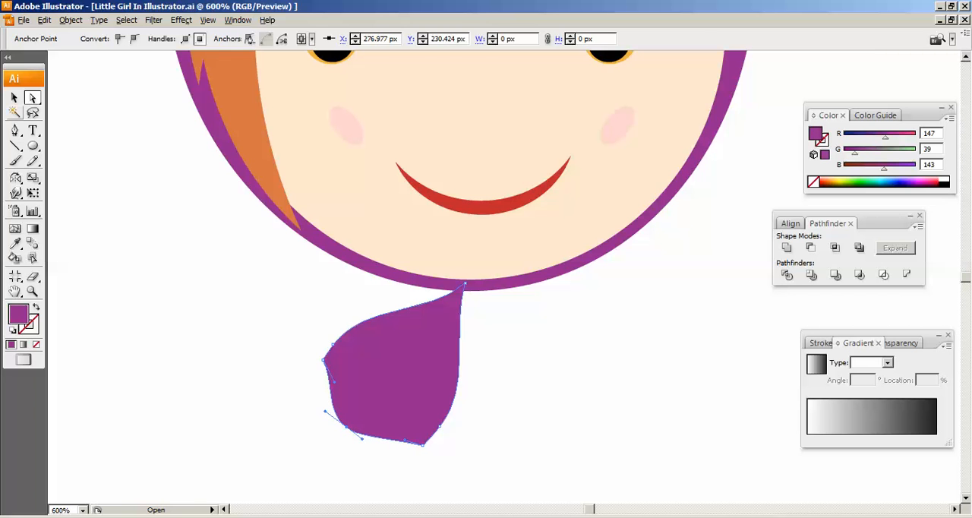
- Create a mirrored copy of the purple piece across a vertical axis just to its right with the Reflect tool
{"action": "left_click", "coordinate": [14, 98]}
{"action": "left_click_drag", "start_coordinate": [426, 365], "coordinate": [402, 336]}
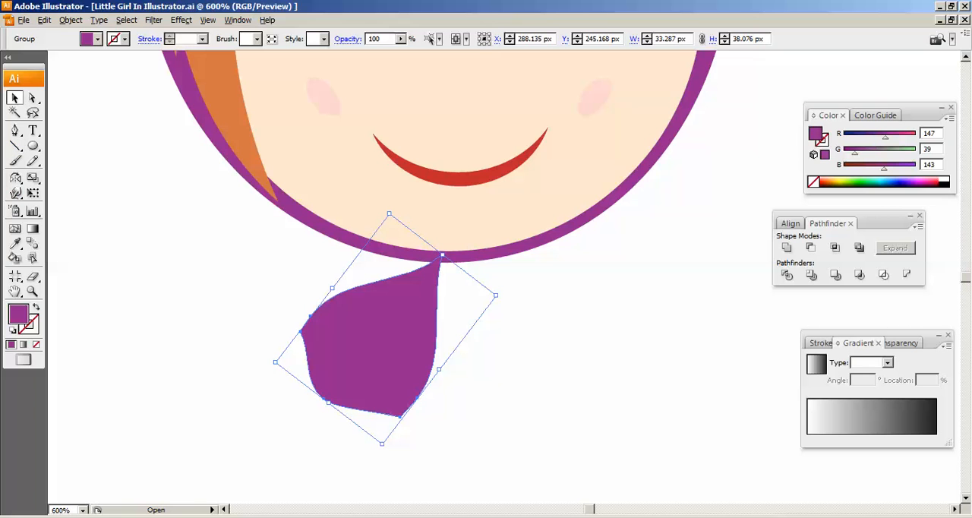
{"action": "left_click", "coordinate": [15, 177]}
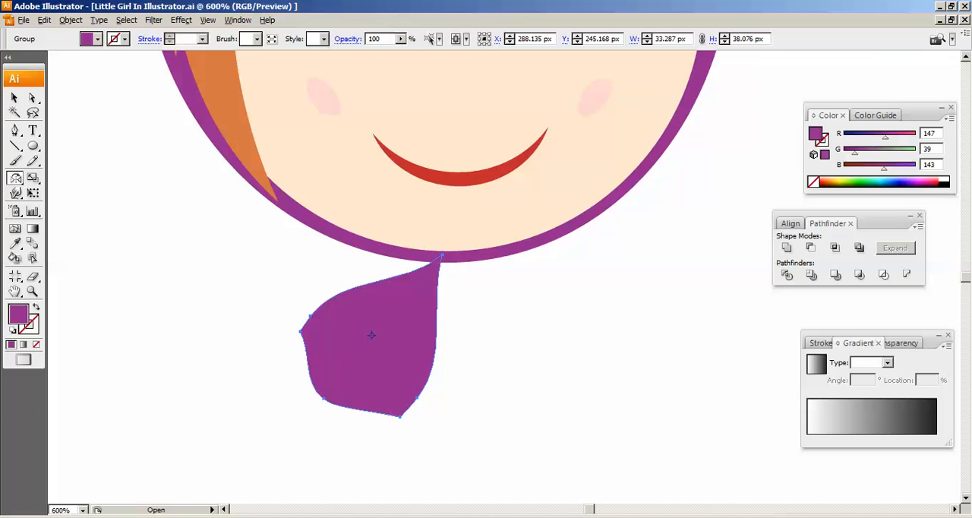
{"action": "left_click", "coordinate": [445, 339], "text": "alt"}
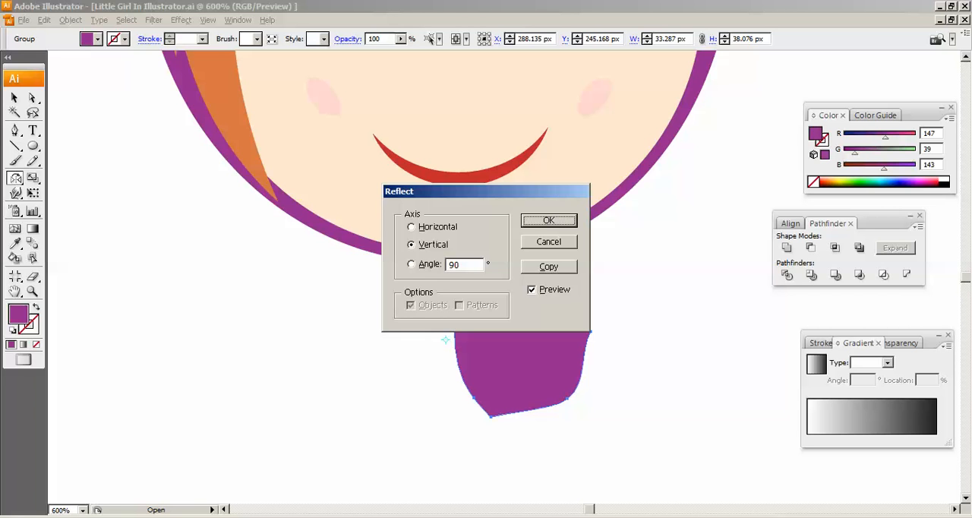
{"action": "left_click_drag", "start_coordinate": [471, 192], "coordinate": [474, 118]}
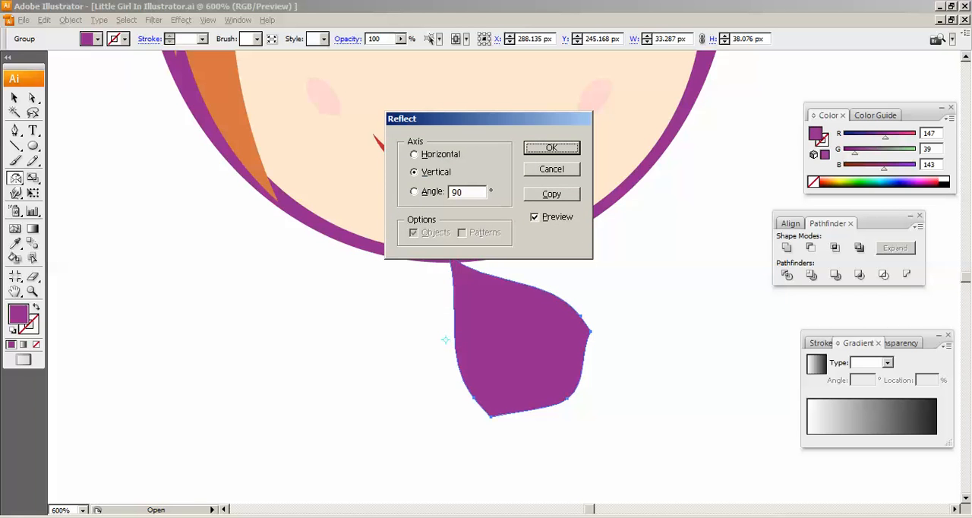
{"action": "left_click", "coordinate": [552, 195]}
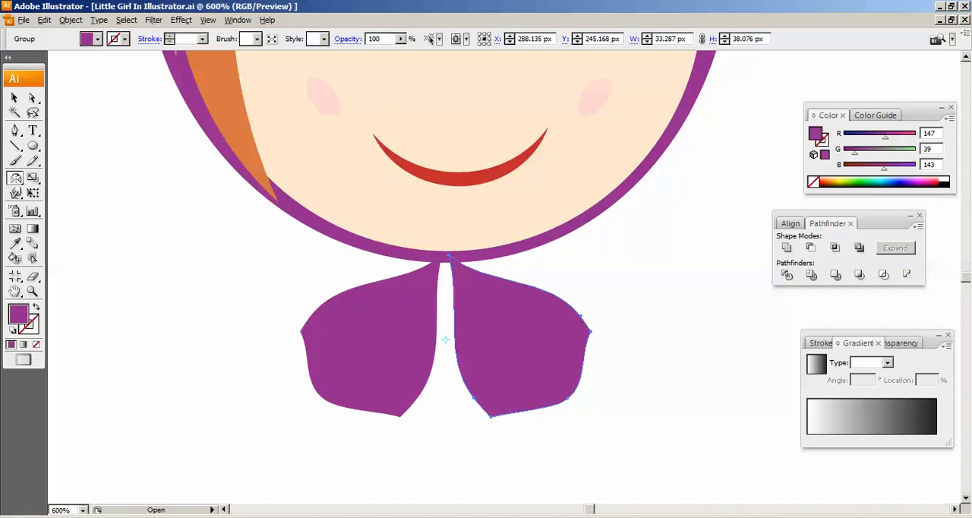
- Tilt and nudge the two bow halves so their tips meet at the rim under the chin, and deselect
{"action": "key", "text": "v"}
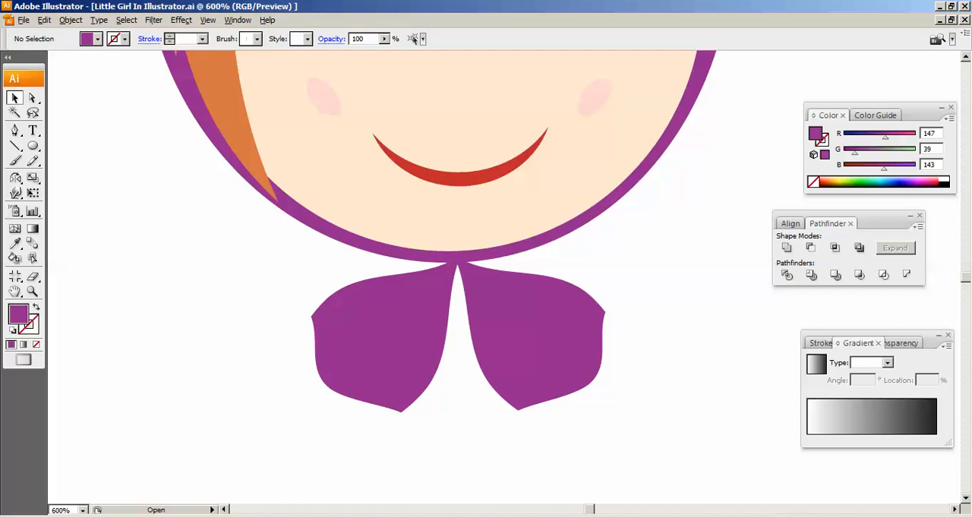
{"action": "left_click", "coordinate": [537, 339]}
{"action": "key", "text": "Left"}
{"action": "key", "text": "Left"}
{"action": "key", "text": "Left"}
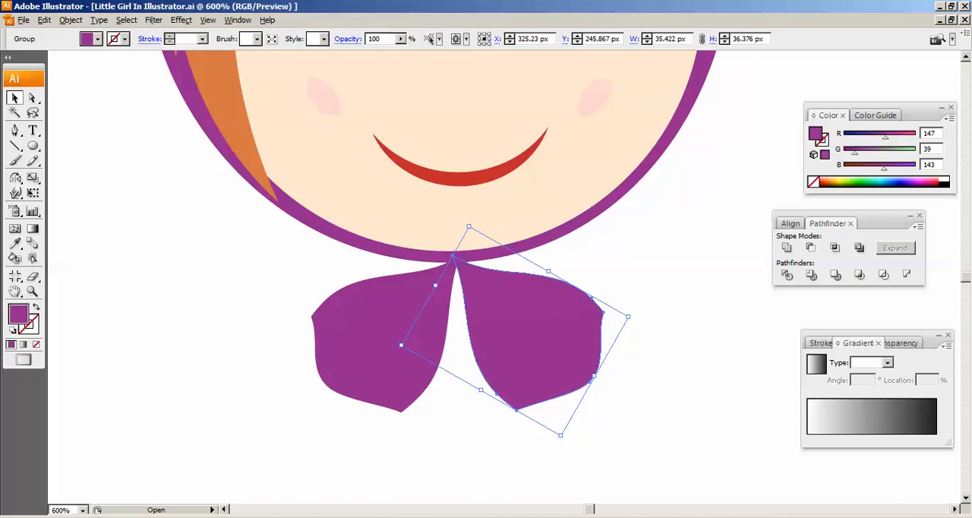
{"action": "left_click", "coordinate": [384, 340]}
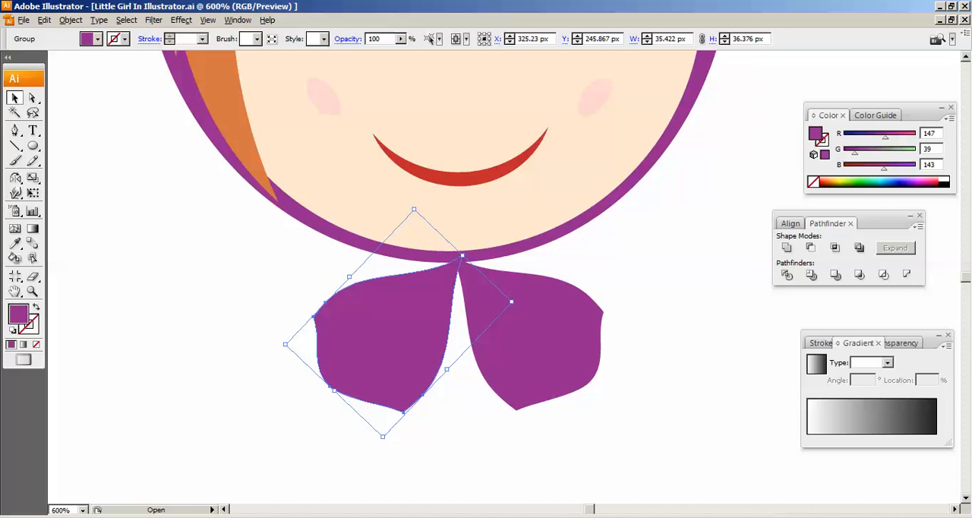
{"action": "key", "text": "ctrl+shift+a"}
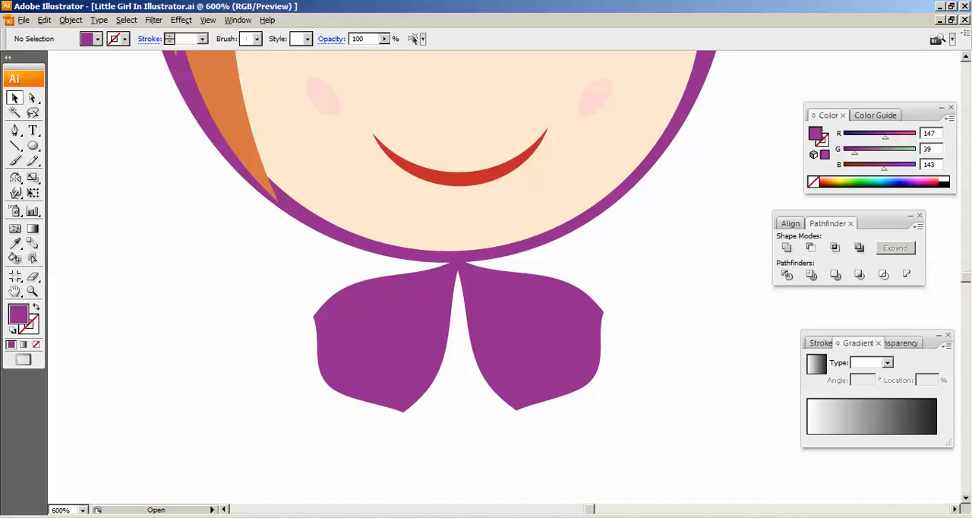
- Enlarge the left and right bow halves outward from their shared tip under the chin, and deselect
{"action": "key", "text": "ctrl+minus"}
{"action": "key", "text": "ctrl+minus"}
{"action": "scroll", "coordinate": [471, 228], "scroll_direction": "up", "scroll_amount": 1}
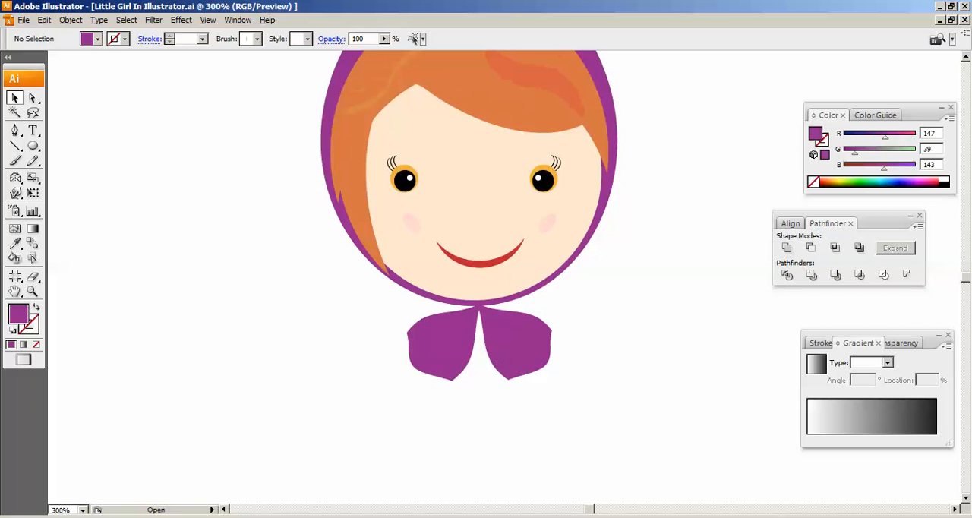
{"action": "scroll", "coordinate": [471, 266], "scroll_direction": "up", "scroll_amount": 2}
{"action": "left_click", "coordinate": [445, 401]}
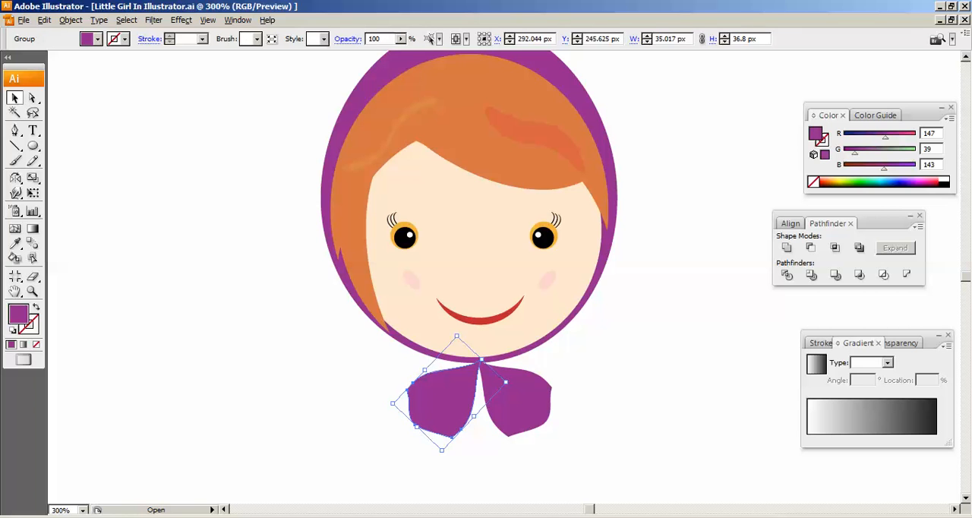
{"action": "left_click_drag", "start_coordinate": [417, 427], "coordinate": [410, 434]}
{"action": "left_click", "coordinate": [520, 401]}
{"action": "left_click_drag", "start_coordinate": [548, 420], "coordinate": [561, 427]}
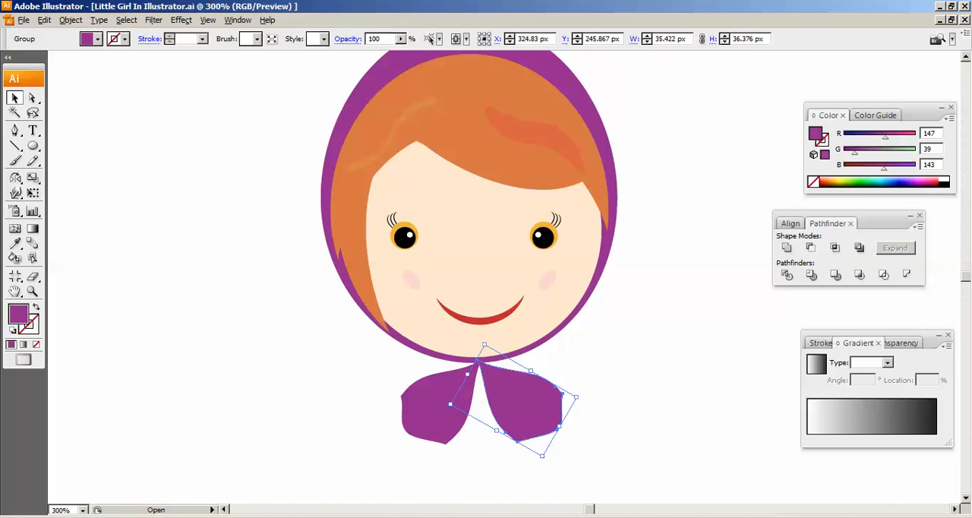
{"action": "left_click", "coordinate": [608, 426]}
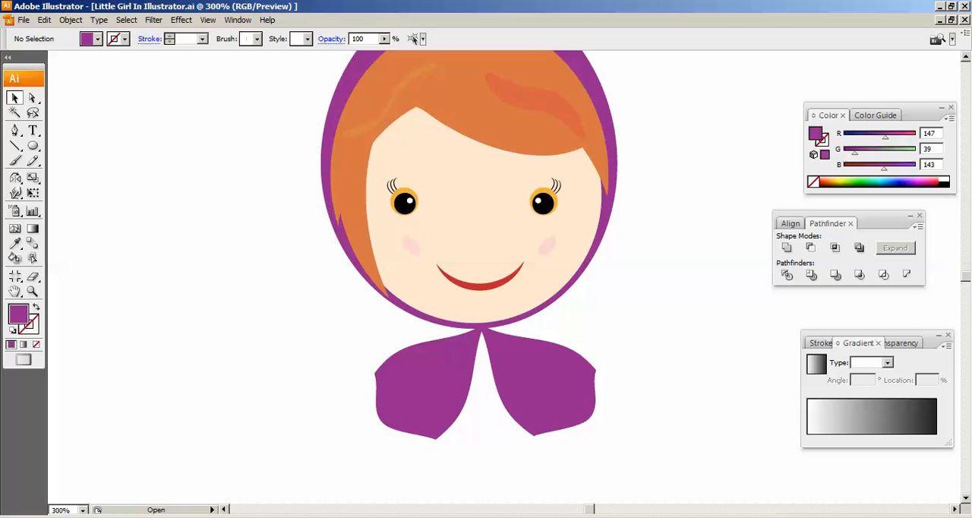
- Draw a purple ellipse about 85.3 by 100.3 px in the empty area to the left of the bow
{"action": "left_click_drag", "start_coordinate": [486, 342], "coordinate": [477, 255]}
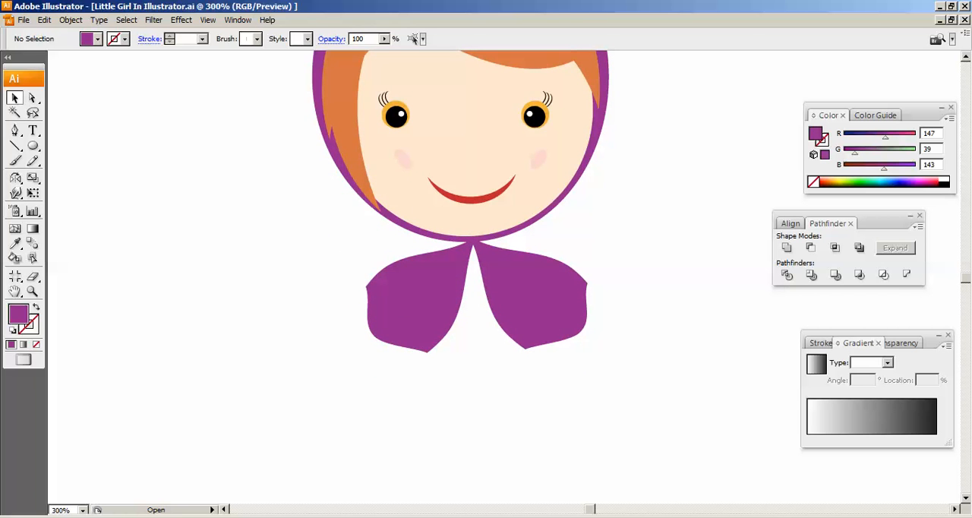
{"action": "key", "text": "l"}
{"action": "left_click_drag", "start_coordinate": [123, 160], "coordinate": [307, 373]}
{"action": "left_click", "coordinate": [32, 98]}
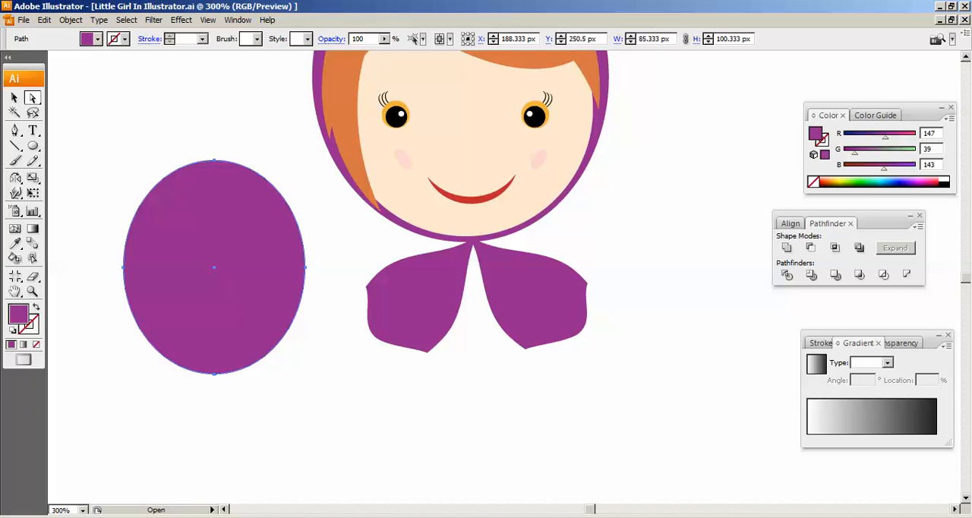
- Widen the purple ellipse by nudging its leftmost and rightmost anchor points outward
{"action": "left_click", "coordinate": [123, 268]}
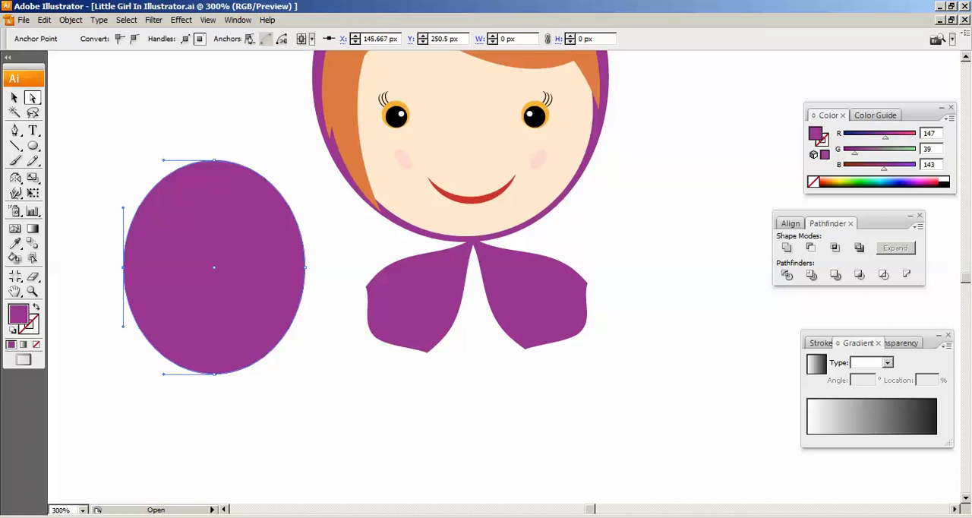
{"action": "key", "text": "Left"}
{"action": "key", "text": "Left"}
{"action": "key", "text": "Left"}
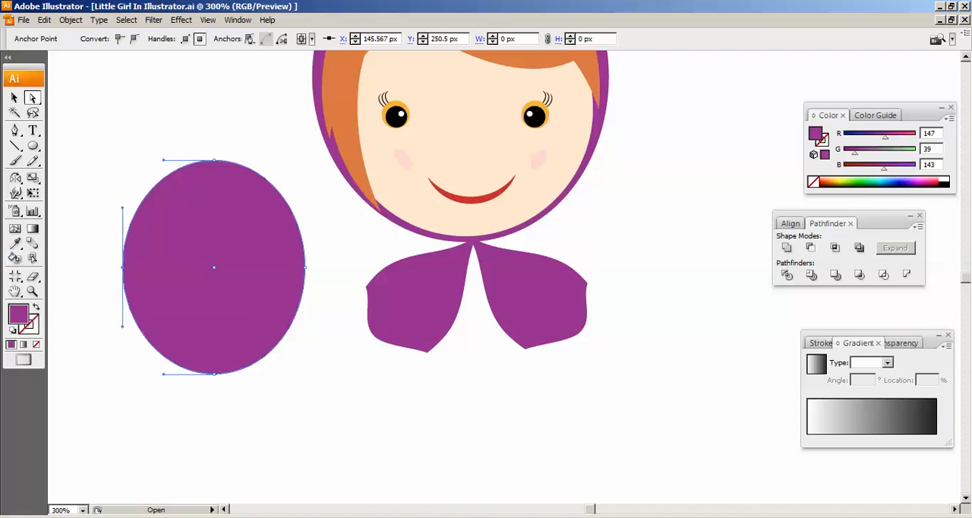
{"action": "key", "text": "Left"}
{"action": "key", "text": "Left"}
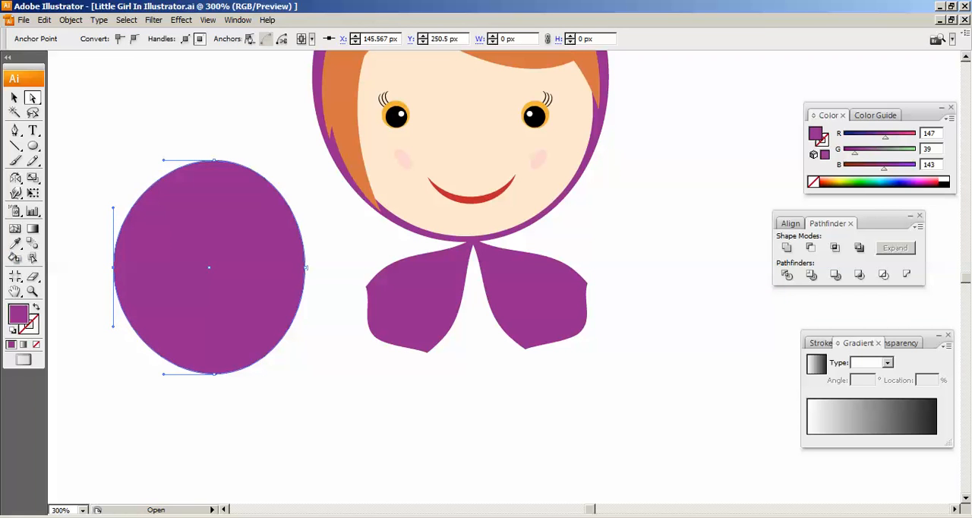
{"action": "left_click", "coordinate": [306, 268]}
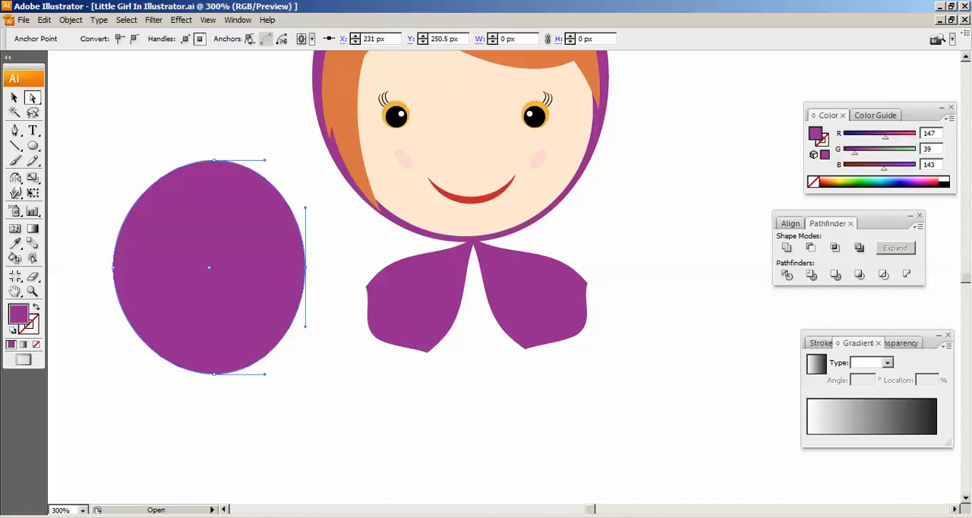
{"action": "key", "text": "Right"}
{"action": "key", "text": "Right"}
{"action": "key", "text": "Right"}
{"action": "key", "text": "Right"}
{"action": "key", "text": "Right"}
{"action": "key", "text": "Right"}
{"action": "key", "text": "Right"}
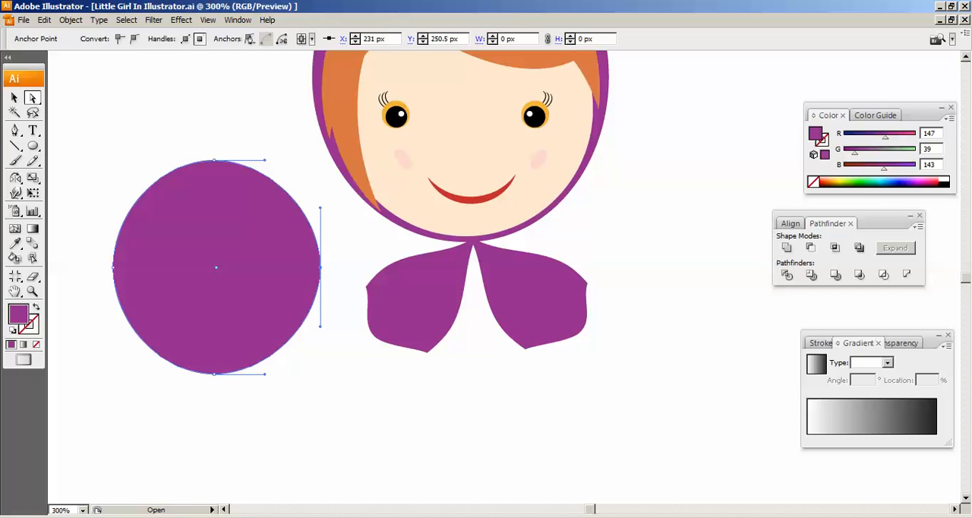
- Raise the ellipse's top anchor point to Y 330.667 px and flatten its base by raising the lowest anchor point to Y 225.333 px
{"action": "left_click", "coordinate": [215, 160]}
{"action": "key", "text": "Up"}
{"action": "key", "text": "Up"}
{"action": "key", "text": "Up"}
{"action": "key", "text": "Up"}
{"action": "key", "text": "Up"}
{"action": "key", "text": "Up"}
{"action": "key", "text": "Up"}
{"action": "key", "text": "Up"}
{"action": "key", "text": "Up"}
{"action": "key", "text": "Up"}
{"action": "key", "text": "Up"}
{"action": "key", "text": "Up"}
{"action": "key", "text": "Up"}
{"action": "key", "text": "Up"}
{"action": "key", "text": "Up"}
{"action": "key", "text": "Up"}
{"action": "key", "text": "Up"}
{"action": "key", "text": "Up"}
{"action": "key", "text": "Up"}
{"action": "key", "text": "Up"}
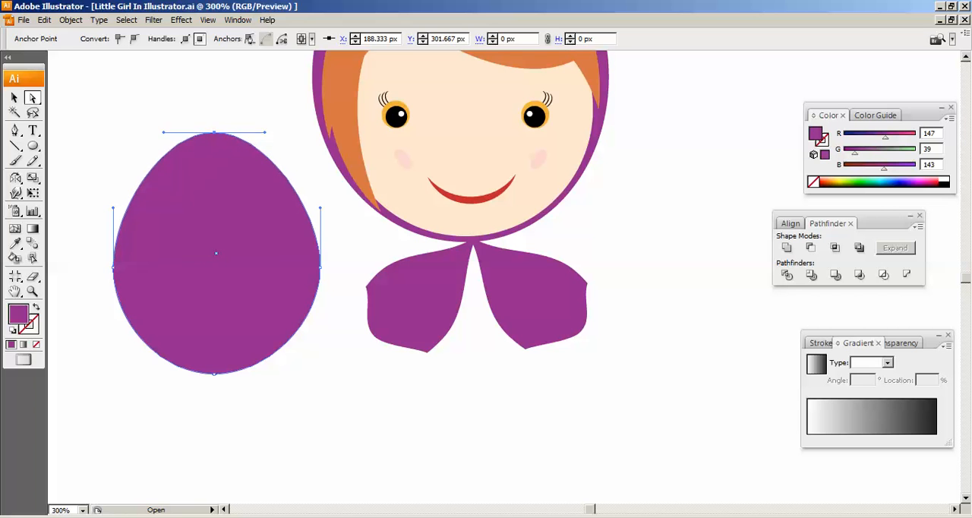
{"action": "key", "text": "Up"}
{"action": "key", "text": "Up"}
{"action": "key", "text": "Up"}
{"action": "key", "text": "Up"}
{"action": "key", "text": "Up"}
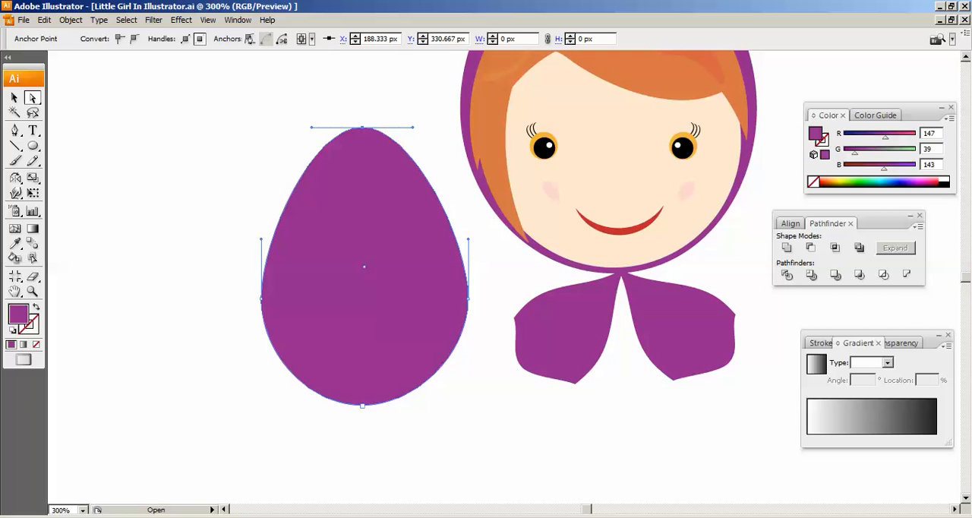
{"action": "left_click", "coordinate": [363, 405]}
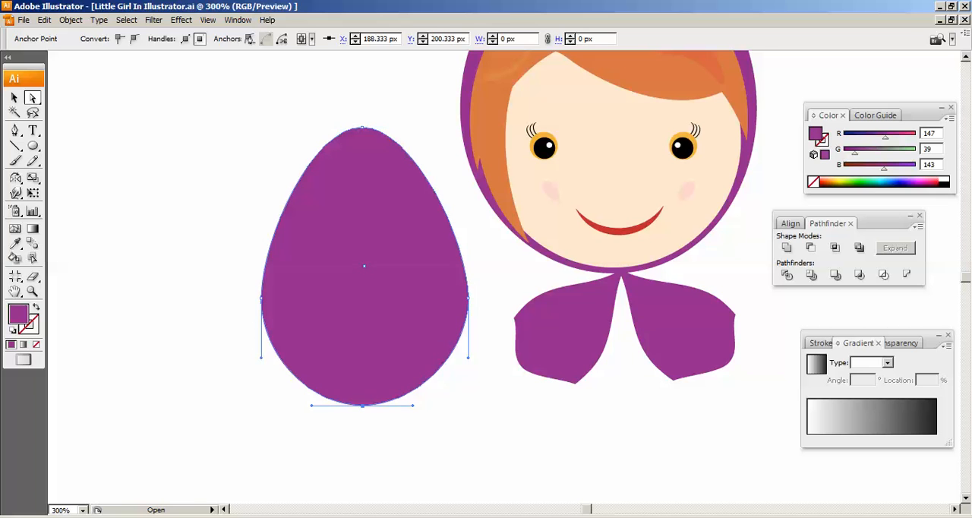
{"action": "left_click_drag", "start_coordinate": [363, 406], "coordinate": [363, 351]}
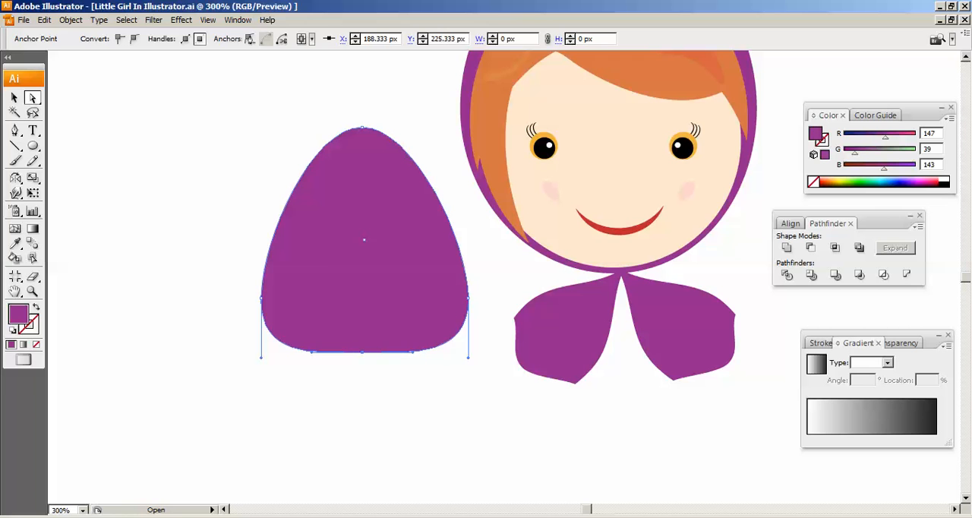
- Narrow the purple dome shape to about 79.4 px wide and place it as the body under the chin, centred on the bow
{"action": "left_click", "coordinate": [13, 98]}
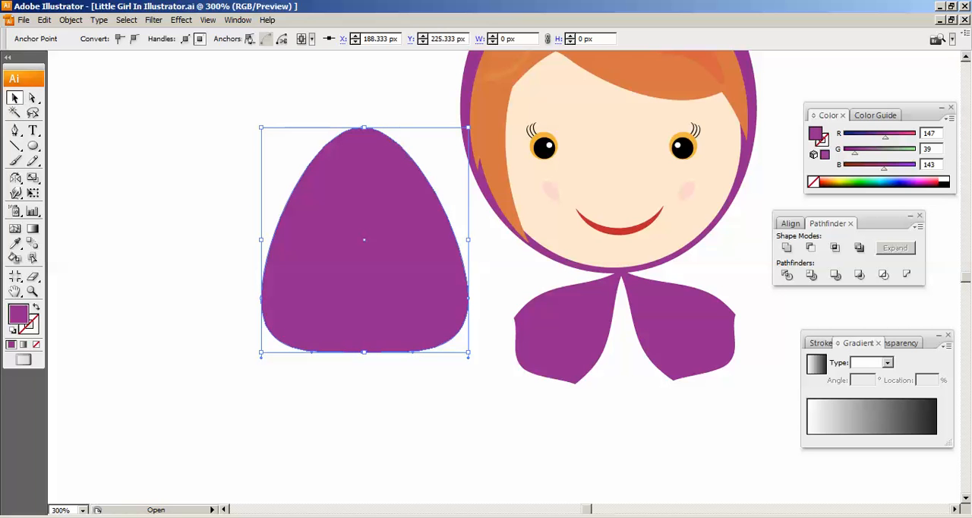
{"action": "left_click_drag", "start_coordinate": [468, 239], "coordinate": [431, 240]}
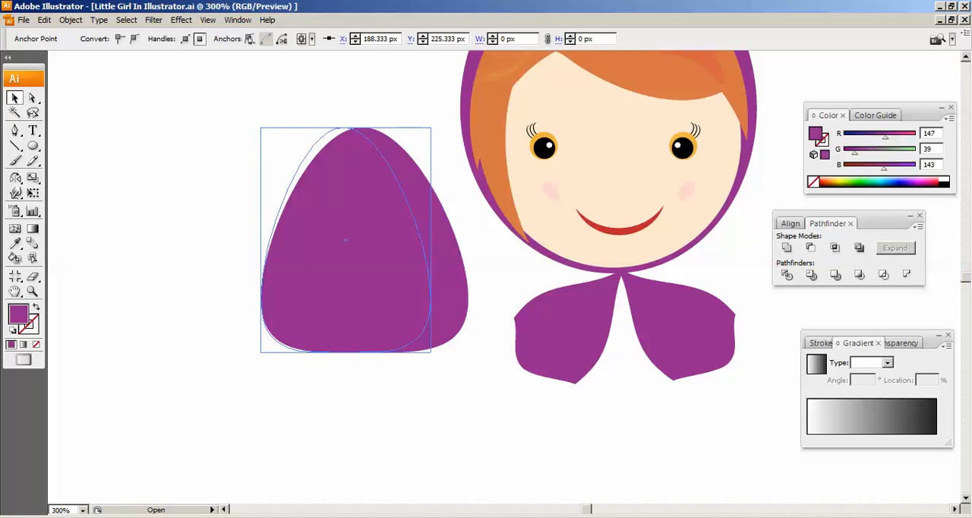
{"action": "left_click_drag", "start_coordinate": [344, 144], "coordinate": [621, 387]}
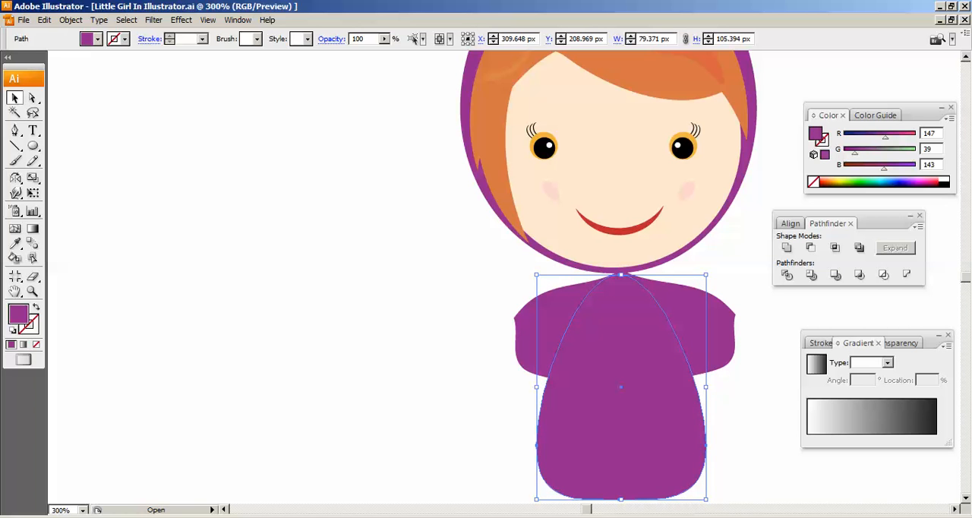
{"action": "left_click_drag", "start_coordinate": [620, 388], "coordinate": [499, 380]}
{"action": "key", "text": "ctrl+shift+a"}
{"action": "left_click", "coordinate": [500, 344]}
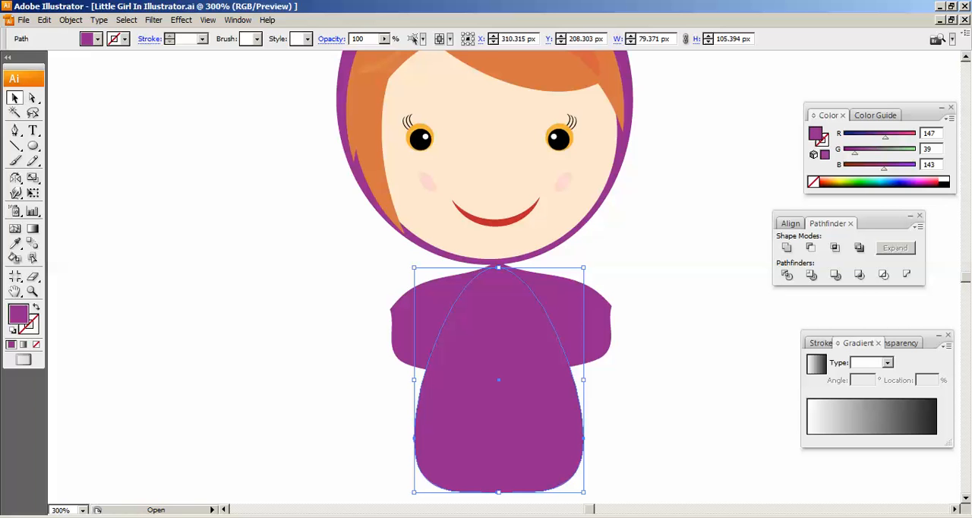
- Recolour the body shape from the crimson swatch to bright pink, RGB 235, 8, 179, and deselect it
{"action": "scroll", "coordinate": [499, 304], "scroll_direction": "down", "scroll_amount": 1}
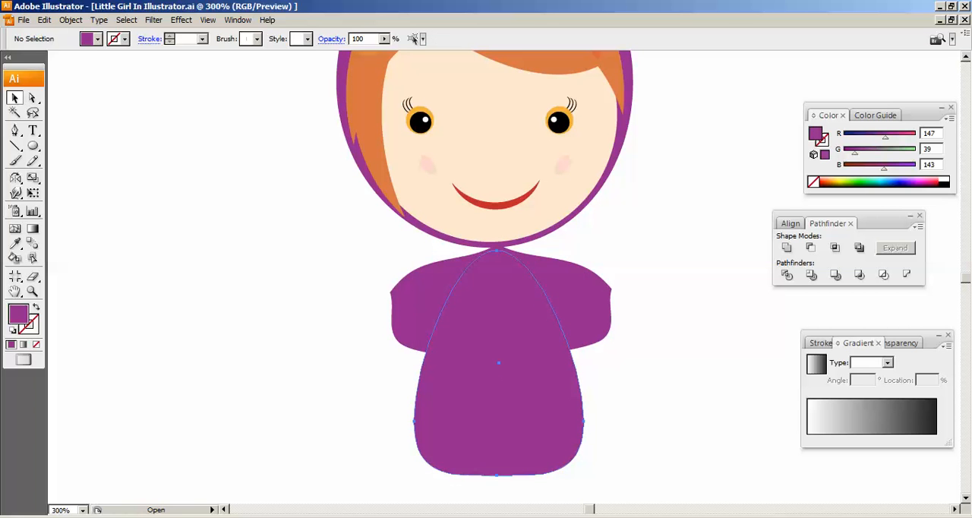
{"action": "scroll", "coordinate": [500, 304], "scroll_direction": "up", "scroll_amount": 1}
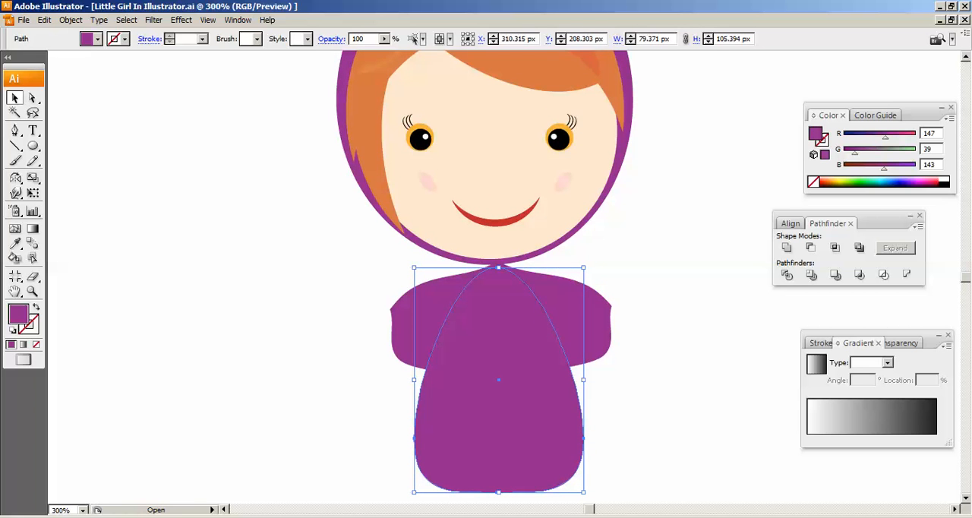
{"action": "left_click", "coordinate": [97, 39]}
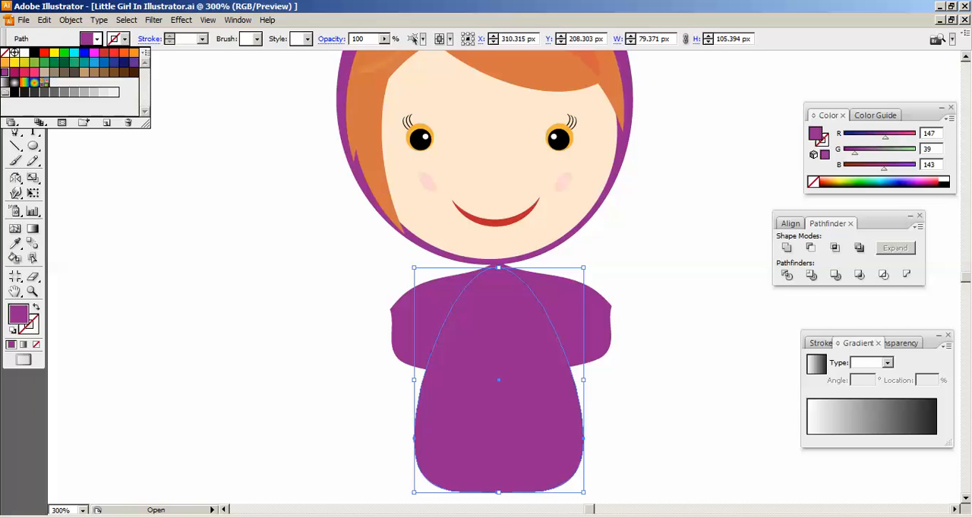
{"action": "left_click", "coordinate": [25, 71]}
{"action": "left_click", "coordinate": [213, 175]}
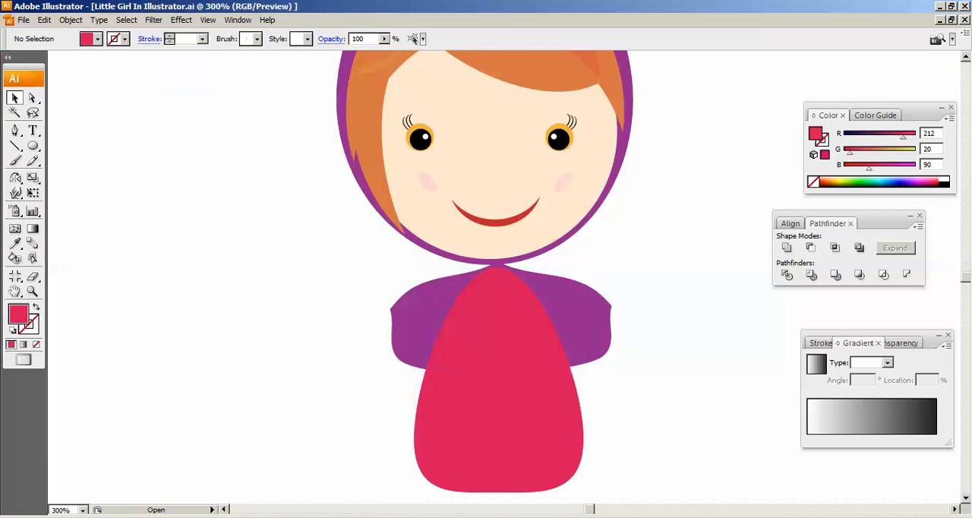
{"action": "left_click", "coordinate": [499, 380]}
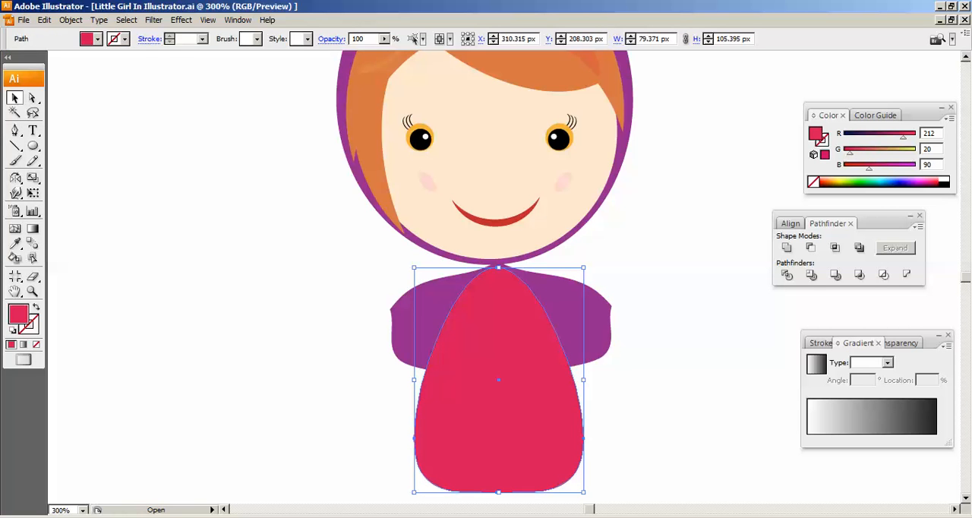
{"action": "left_click_drag", "start_coordinate": [936, 134], "coordinate": [910, 138]}
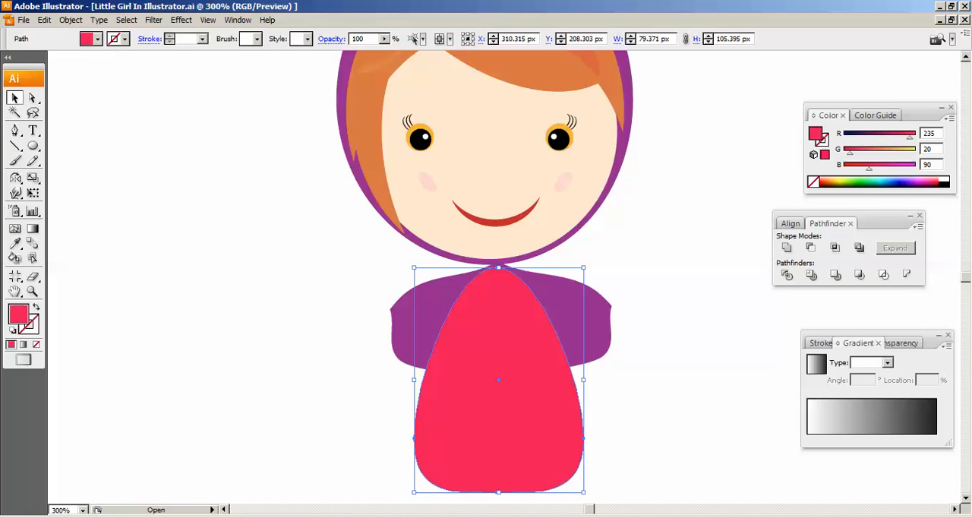
{"action": "left_click_drag", "start_coordinate": [850, 153], "coordinate": [895, 168]}
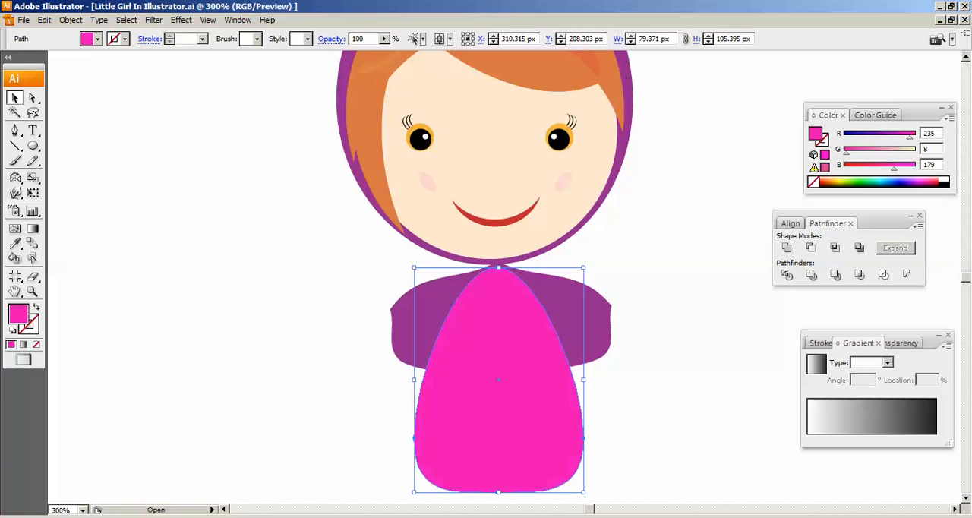
{"action": "key", "text": "ctrl+shift+a"}
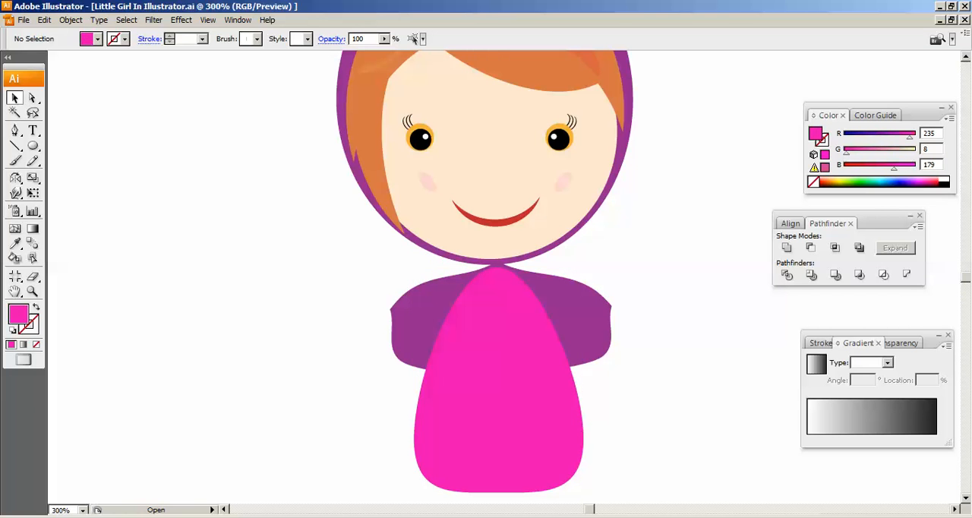
- Send the pink body shape behind the two purple bow halves
{"action": "left_click", "coordinate": [494, 374]}
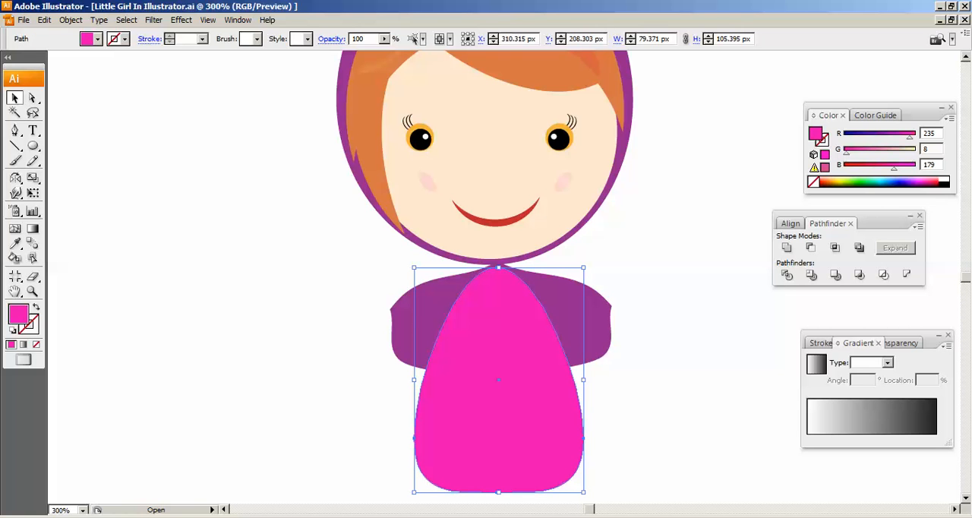
{"action": "right_click", "coordinate": [496, 320]}
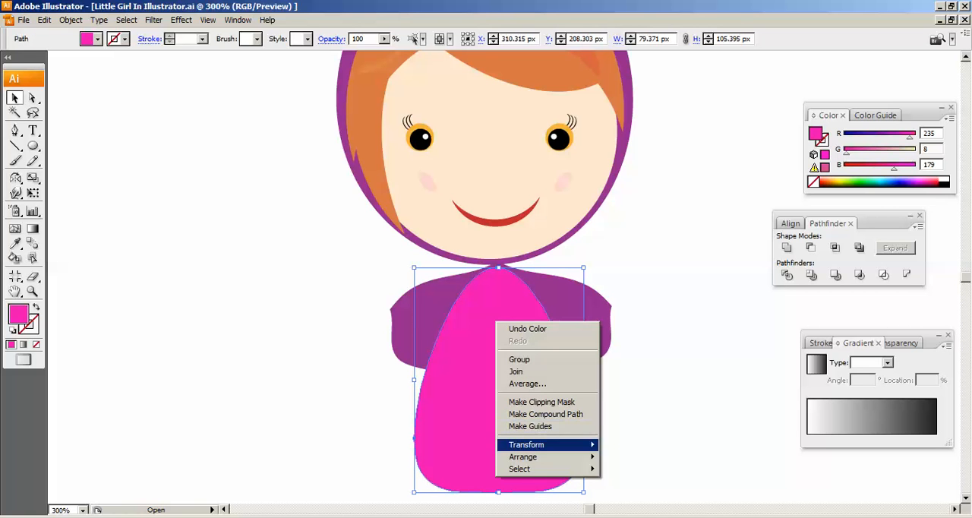
{"action": "mouse_move", "coordinate": [532, 457]}
{"action": "left_click", "coordinate": [632, 493]}
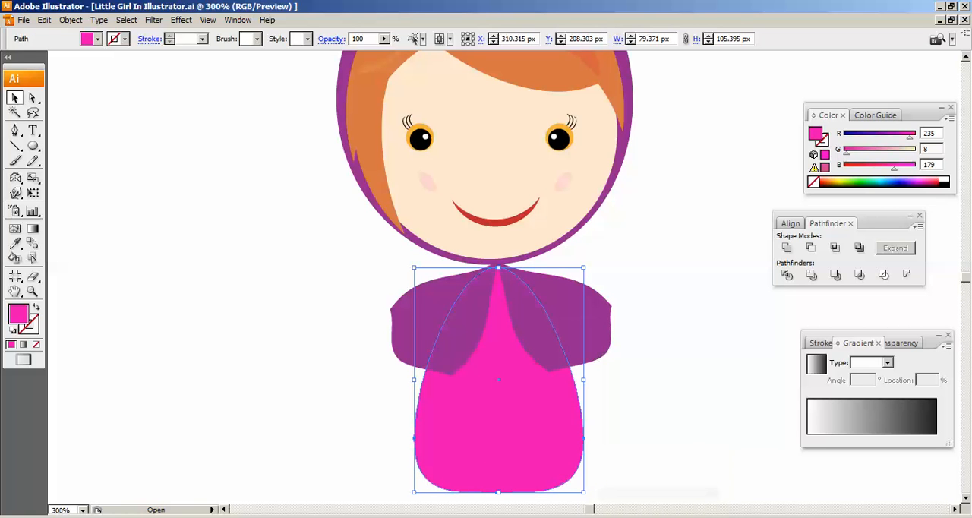
{"action": "key", "text": "ctrl+shift+a"}
{"action": "left_click", "coordinate": [559, 325]}
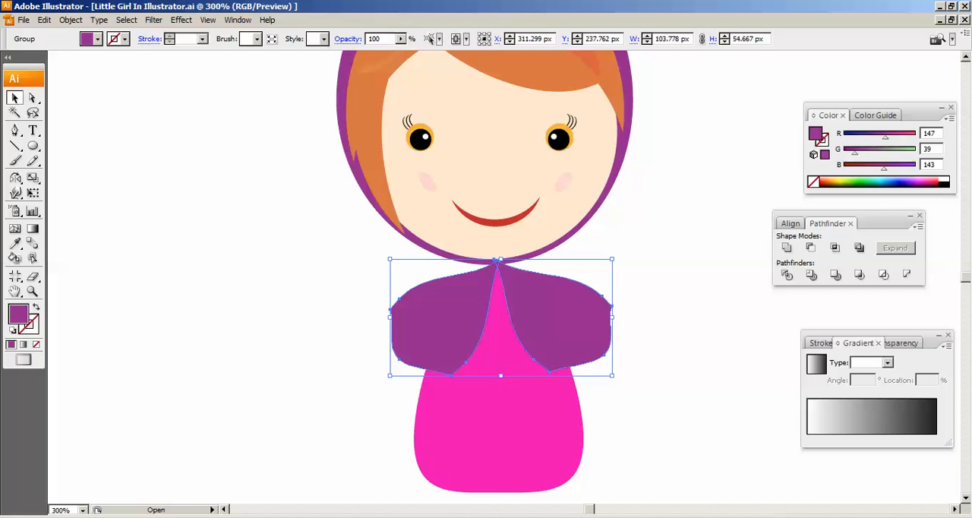
- Narrow the pink body to about 70 px wide, nudge it right to centre it under the chin, and deselect
{"action": "left_click", "coordinate": [501, 422]}
{"action": "scroll", "coordinate": [502, 422], "scroll_direction": "down", "scroll_amount": 1}
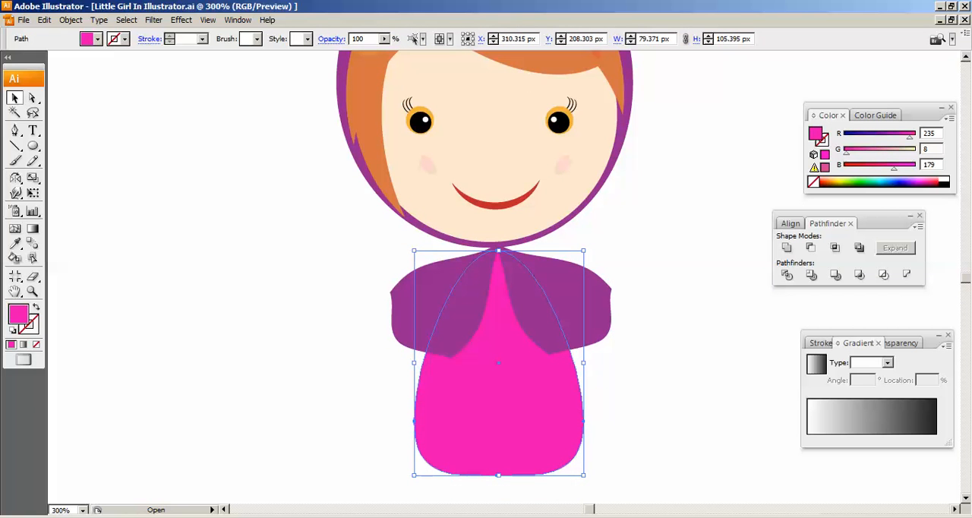
{"action": "left_click_drag", "start_coordinate": [583, 363], "coordinate": [565, 363]}
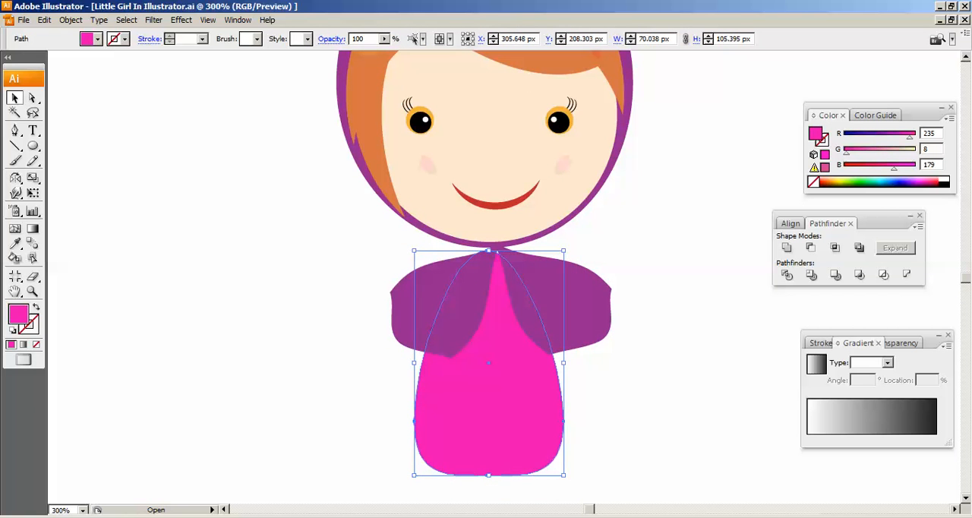
{"action": "key", "text": "Right"}
{"action": "key", "text": "Right"}
{"action": "key", "text": "Right"}
{"action": "key", "text": "Right"}
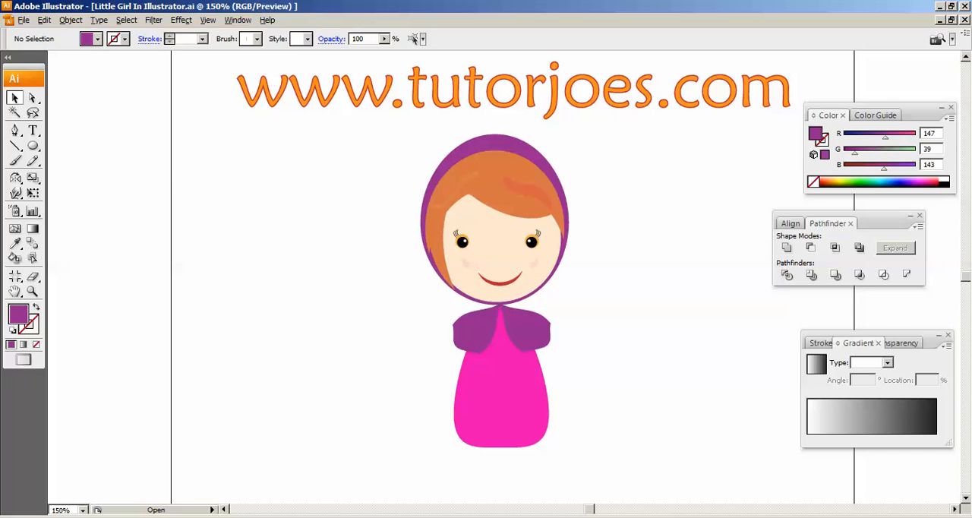
{"action": "left_click_drag", "start_coordinate": [609, 121], "coordinate": [427, 476]}
{"action": "left_click", "coordinate": [427, 476]}
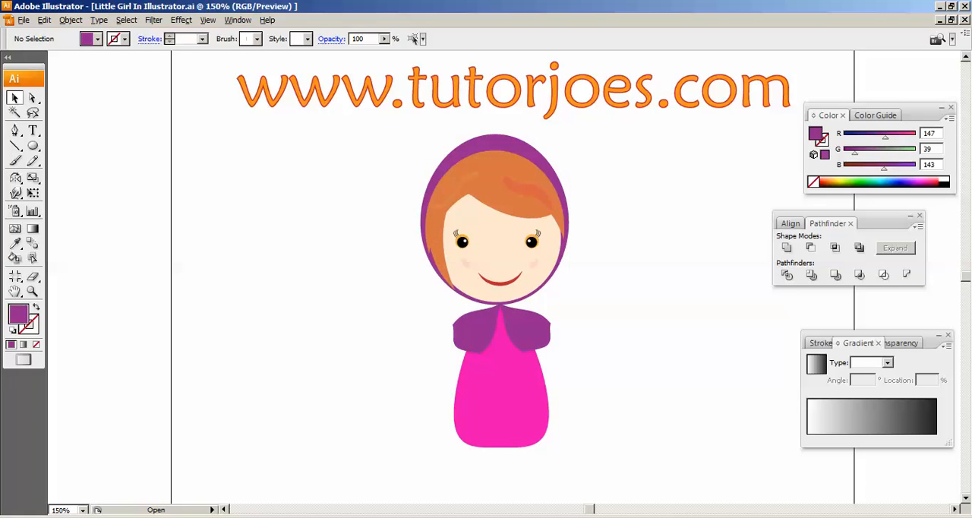